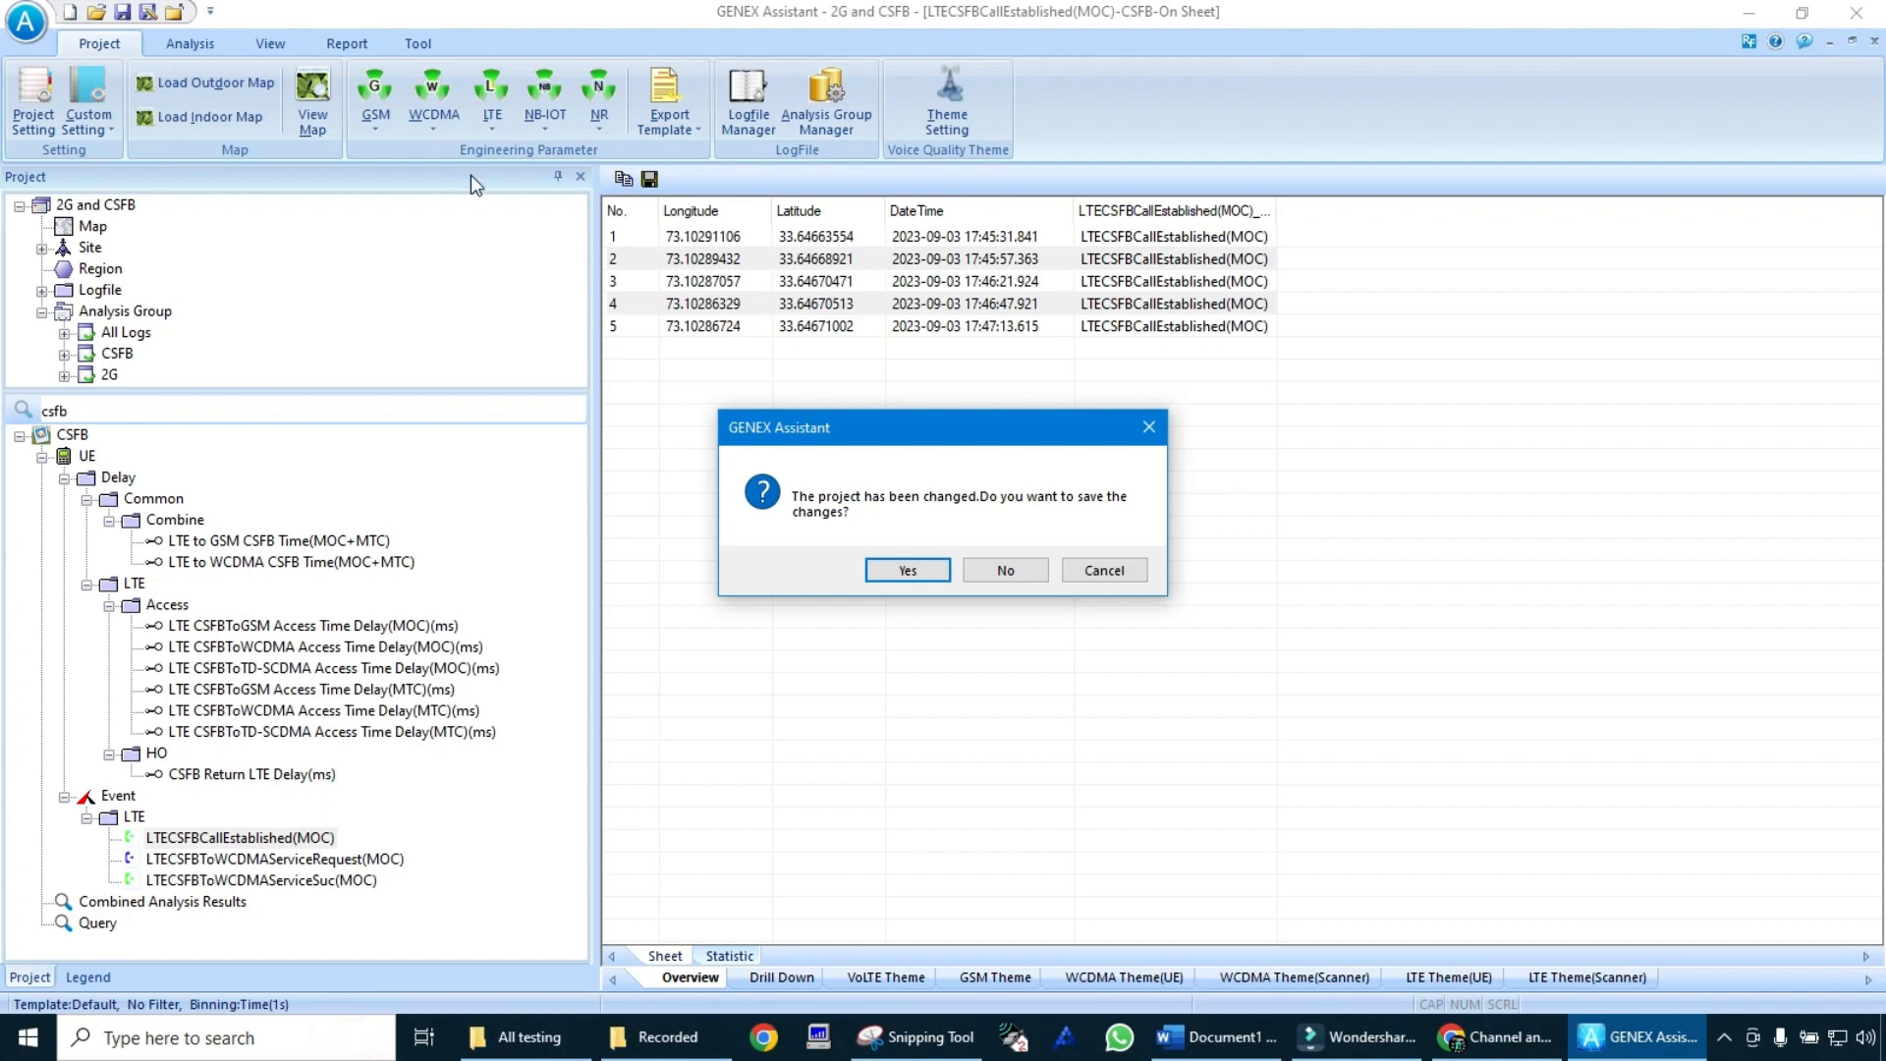
# - Save the changes to the open project and create a new project named VoLTE with the Default template and GEN logfile type
pyautogui.click(911, 571)
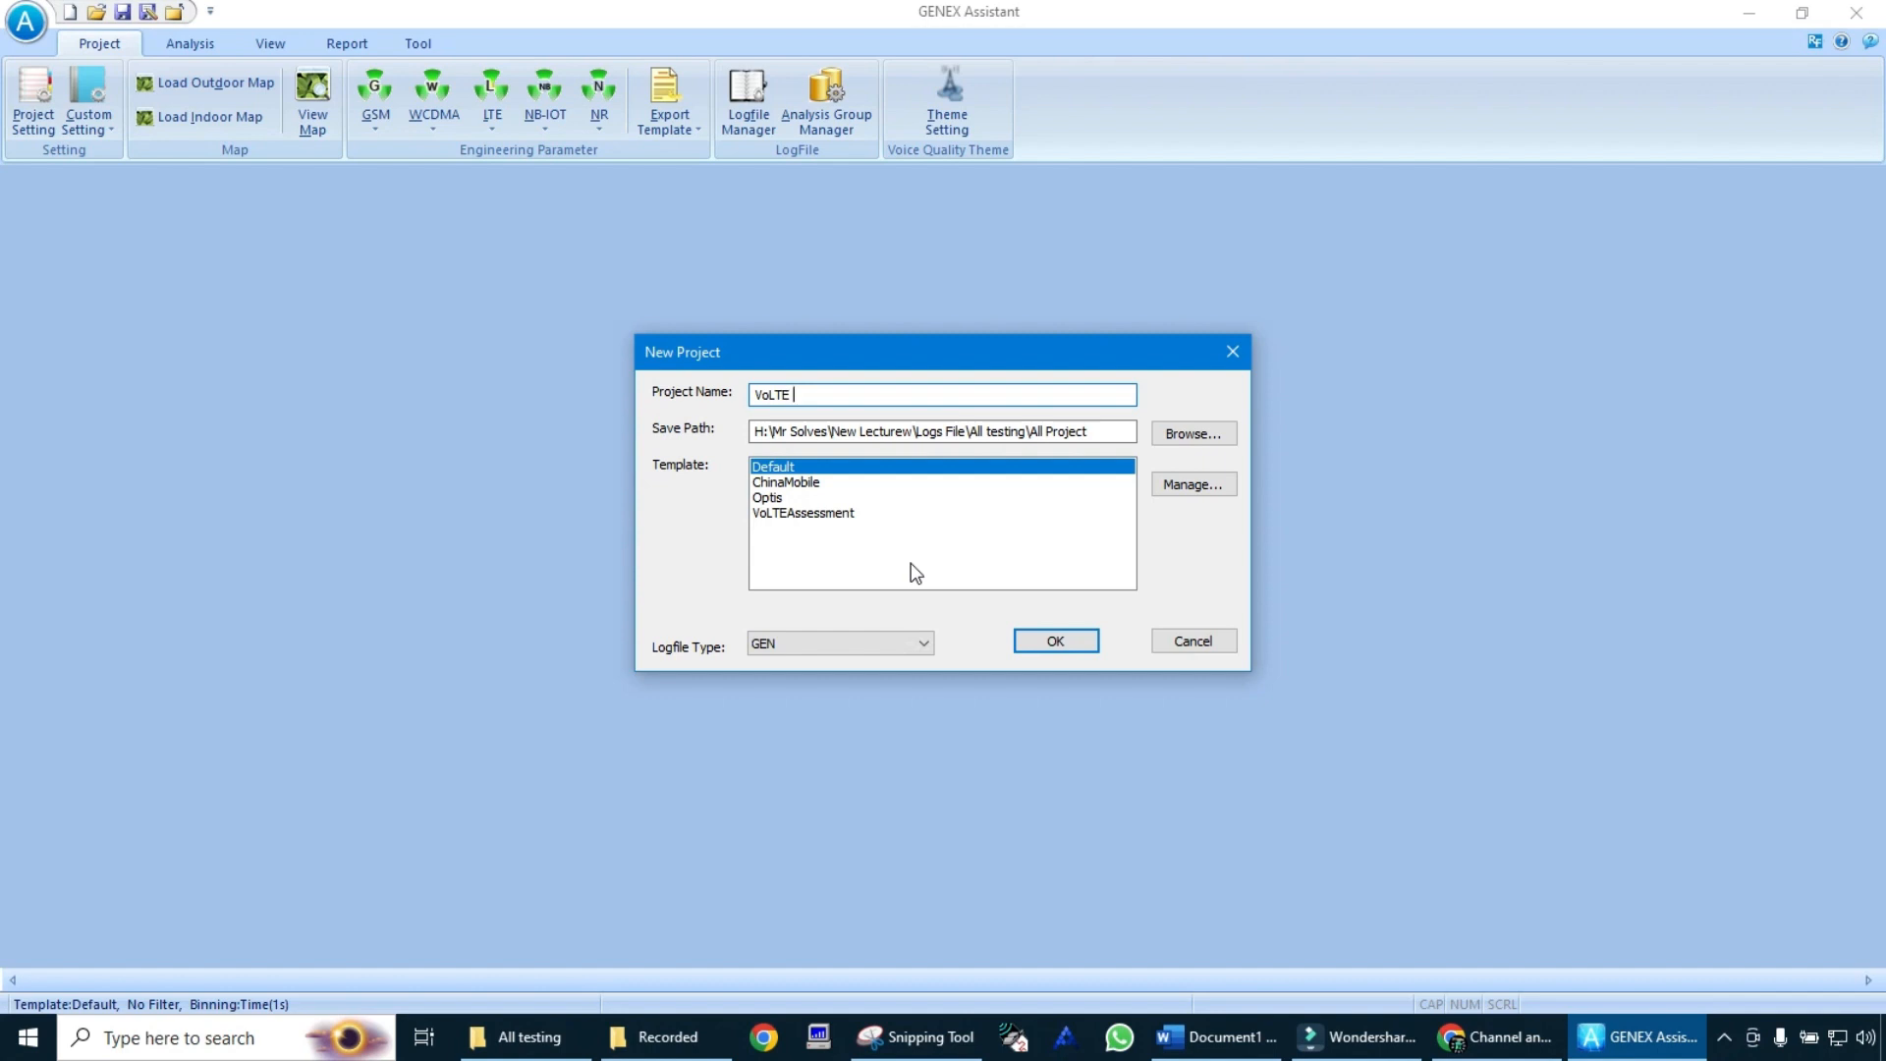
pyautogui.click(1049, 641)
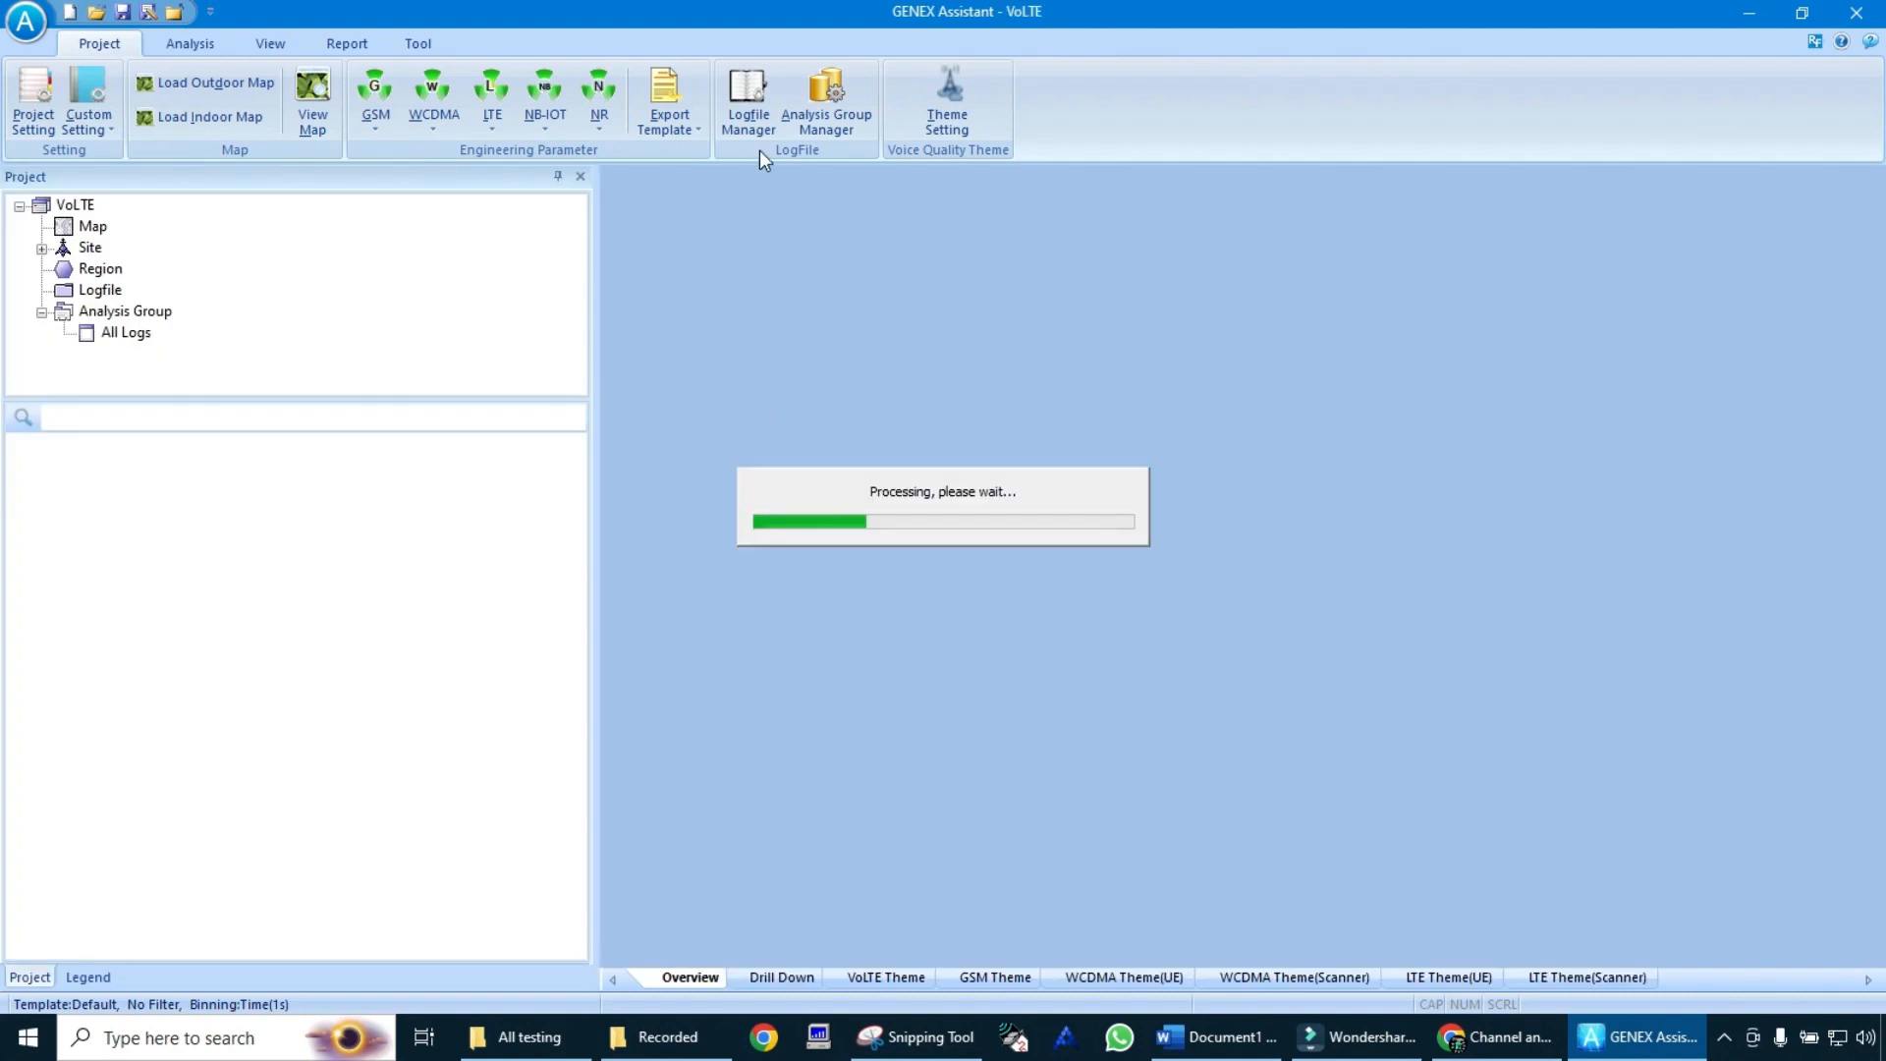
# - Import all GEN logfiles from the "18 VoLTE MOS Testing with PolQA" folder into the project and run their analysis
pyautogui.click(758, 120)
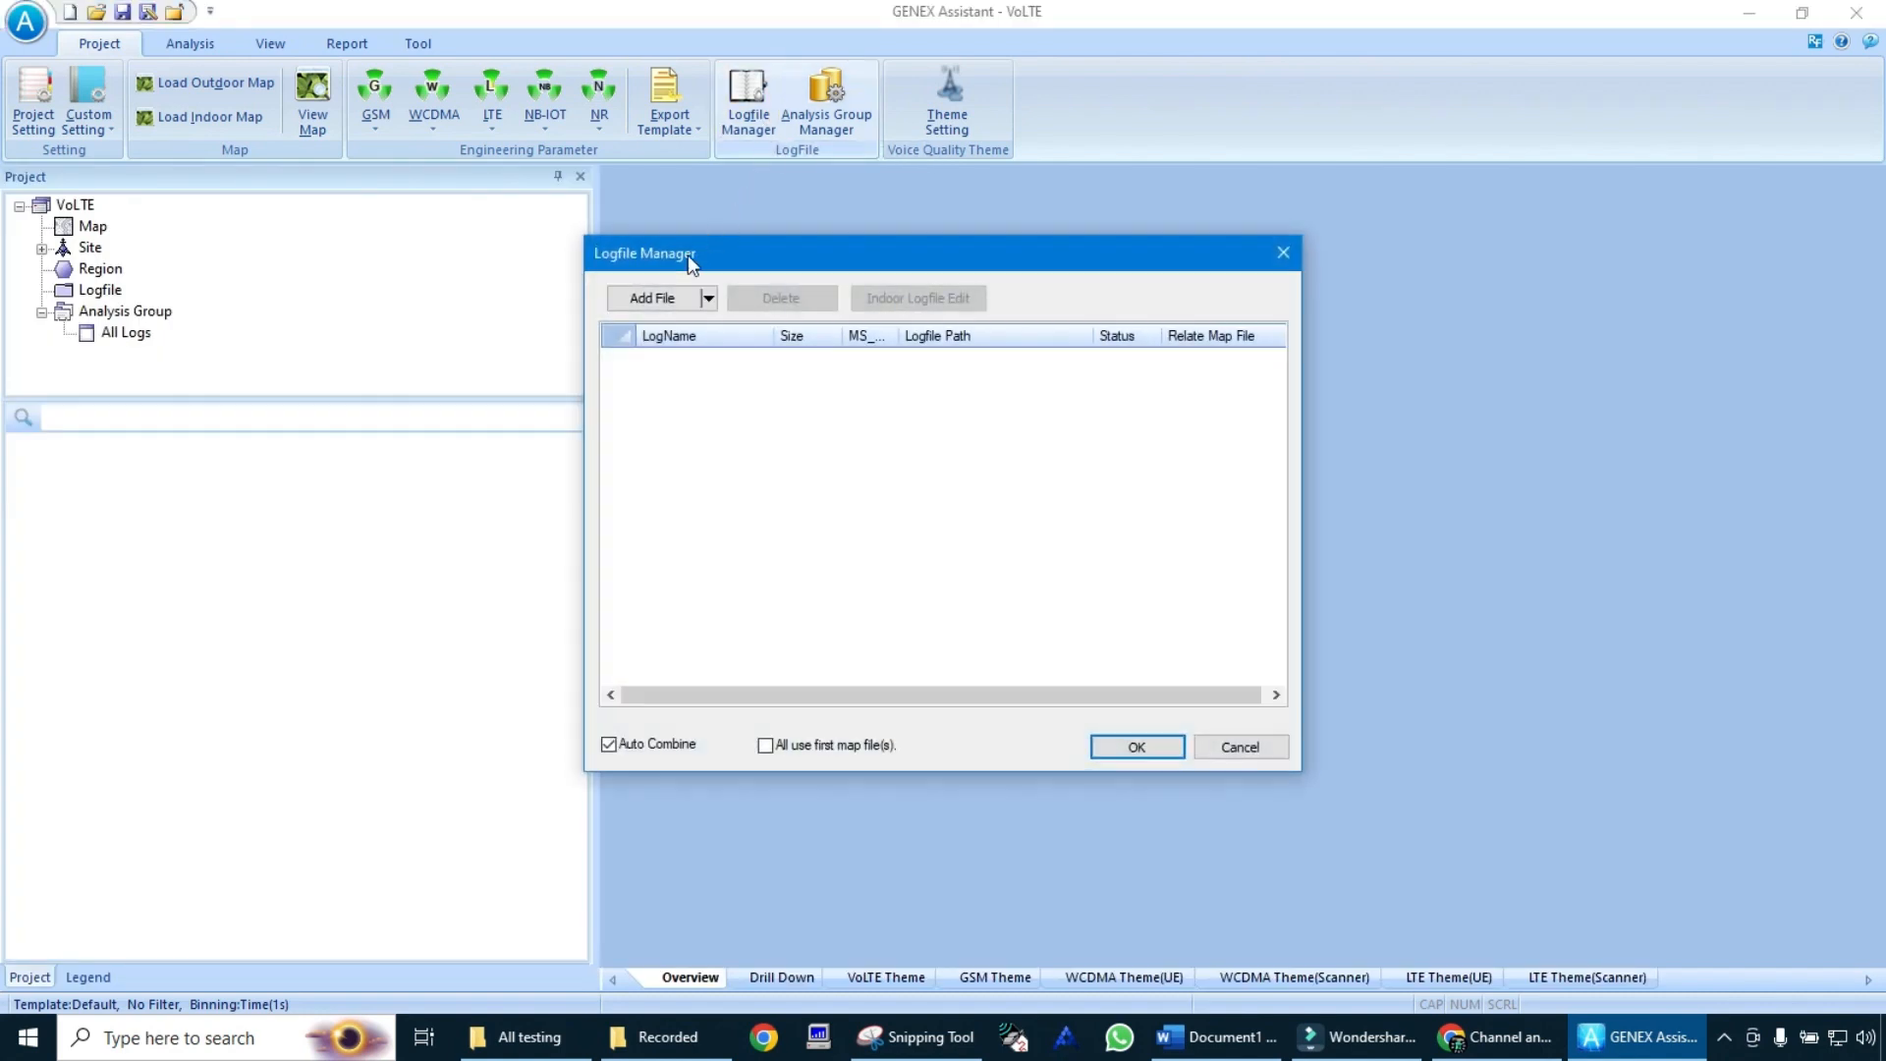
pyautogui.click(664, 288)
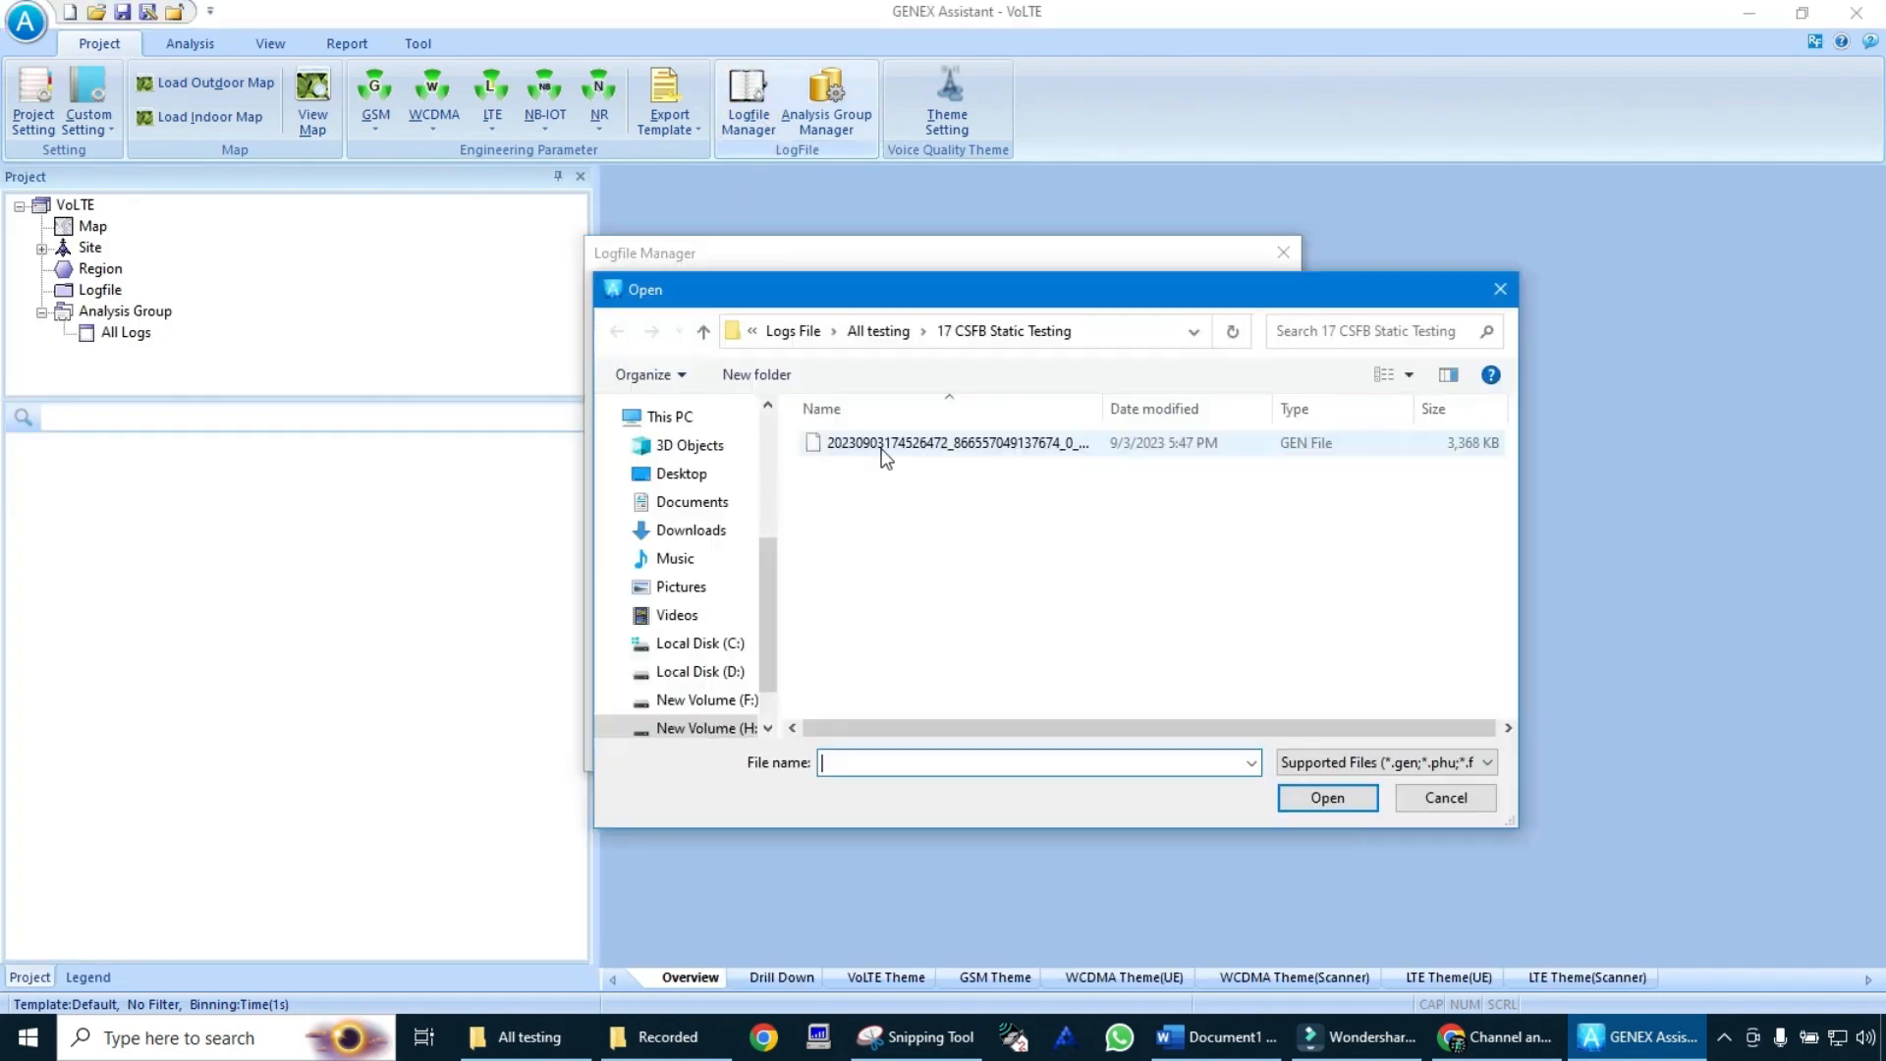
pyautogui.click(879, 334)
pyautogui.scroll(-1, 903, 678)
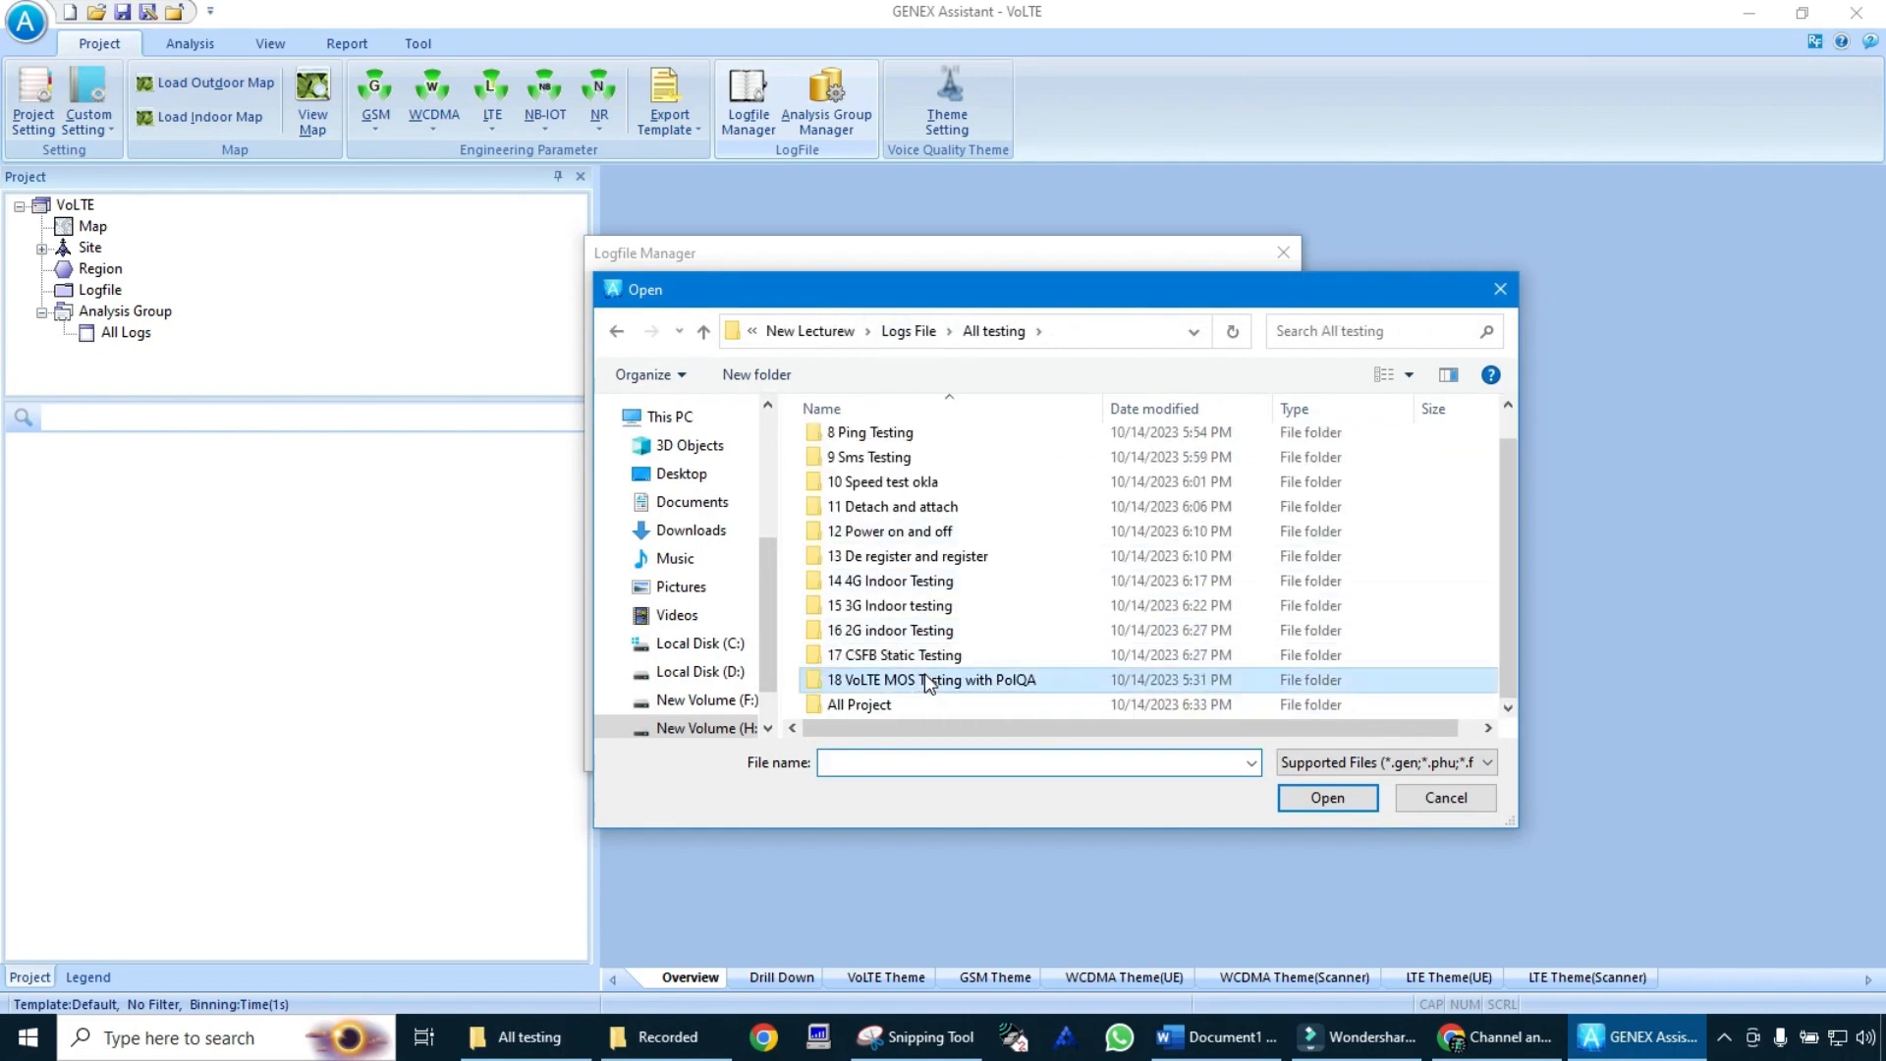
pyautogui.doubleClick(914, 690)
pyautogui.click(946, 496)
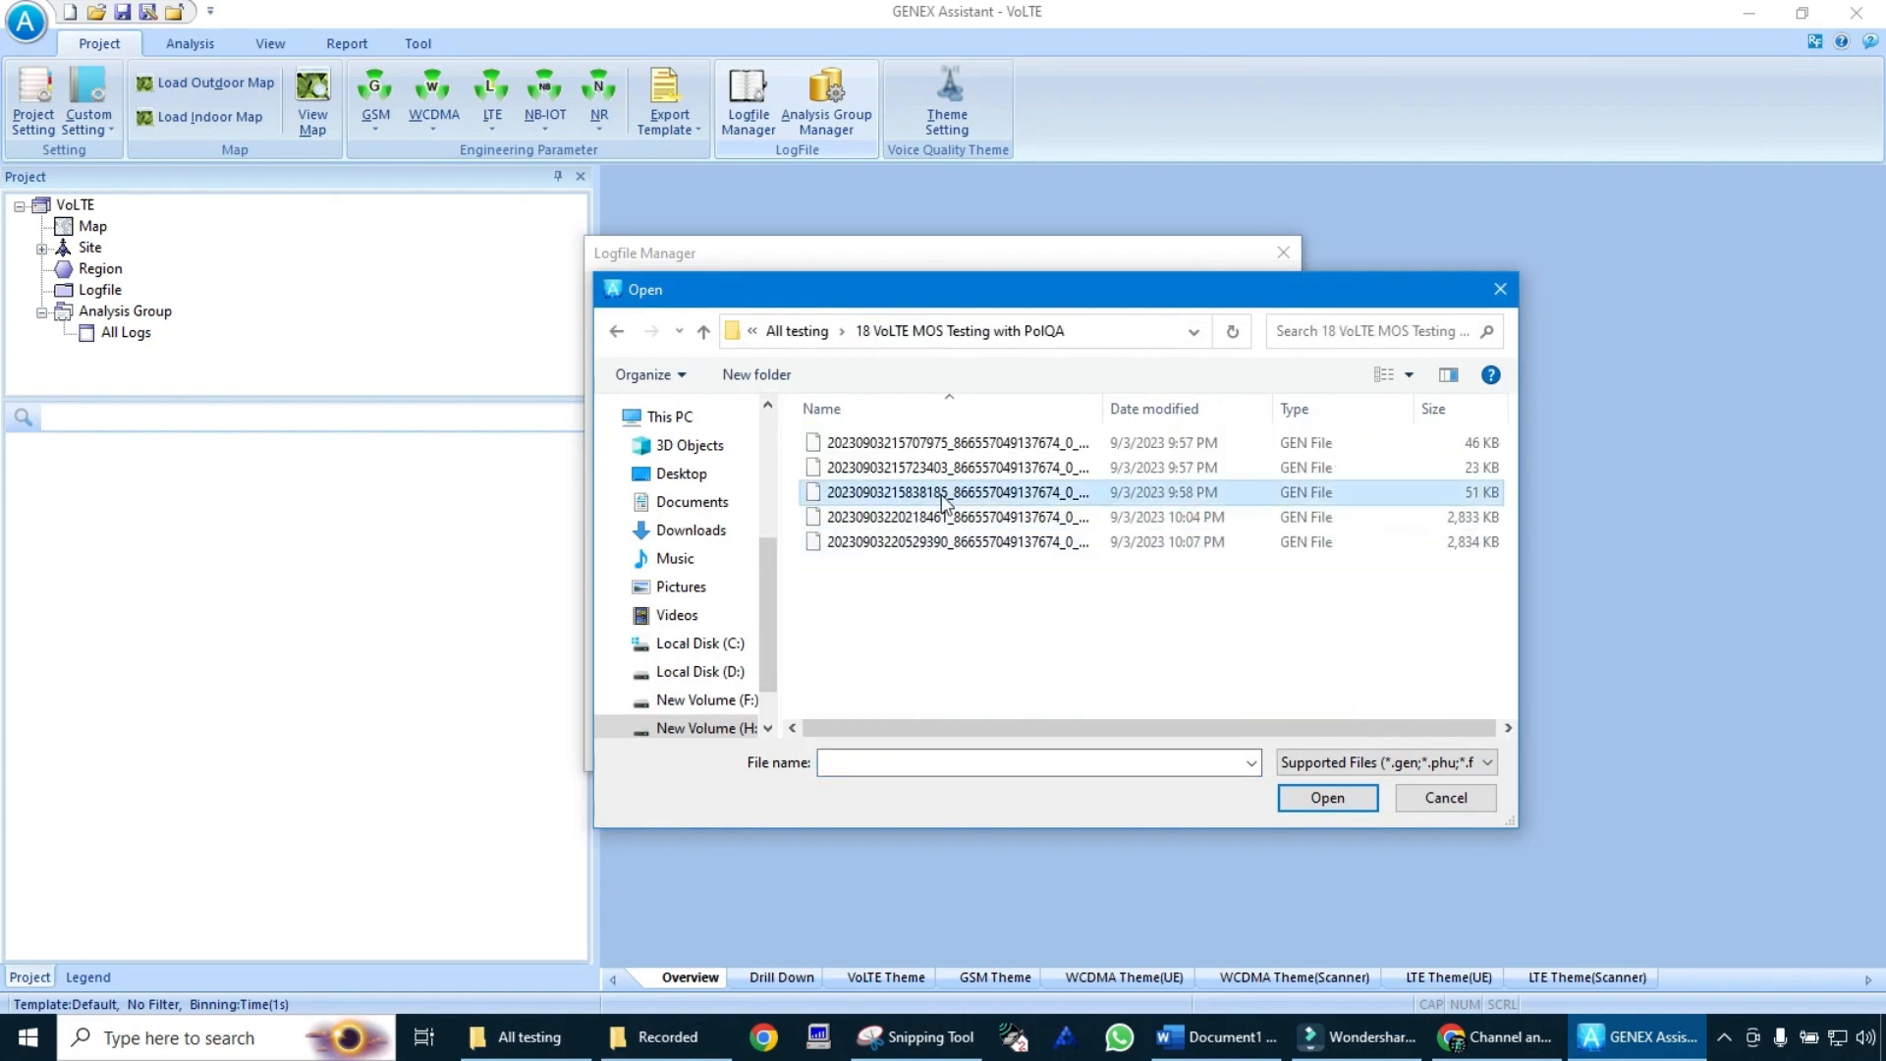
pyautogui.doubleClick(1106, 417)
pyautogui.hotkey('ctrl', 'a')
pyautogui.press('Return')
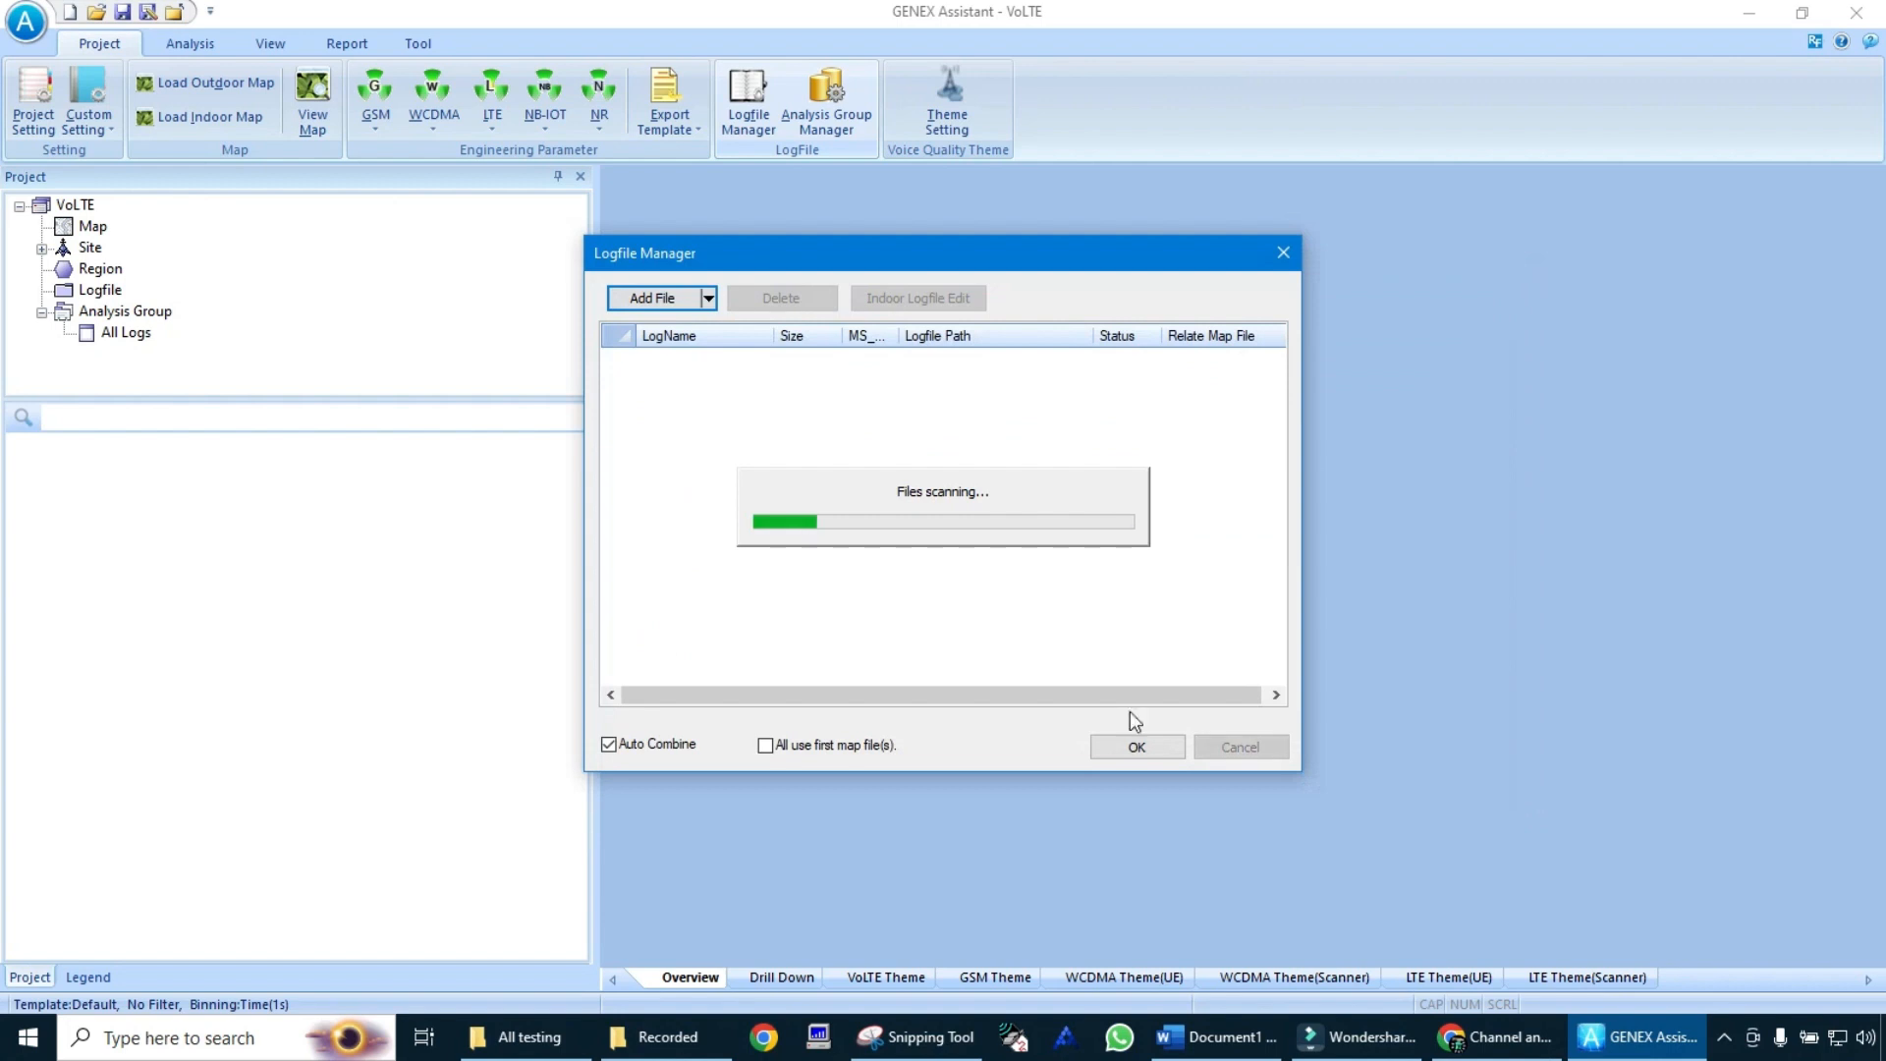
pyautogui.click(1142, 745)
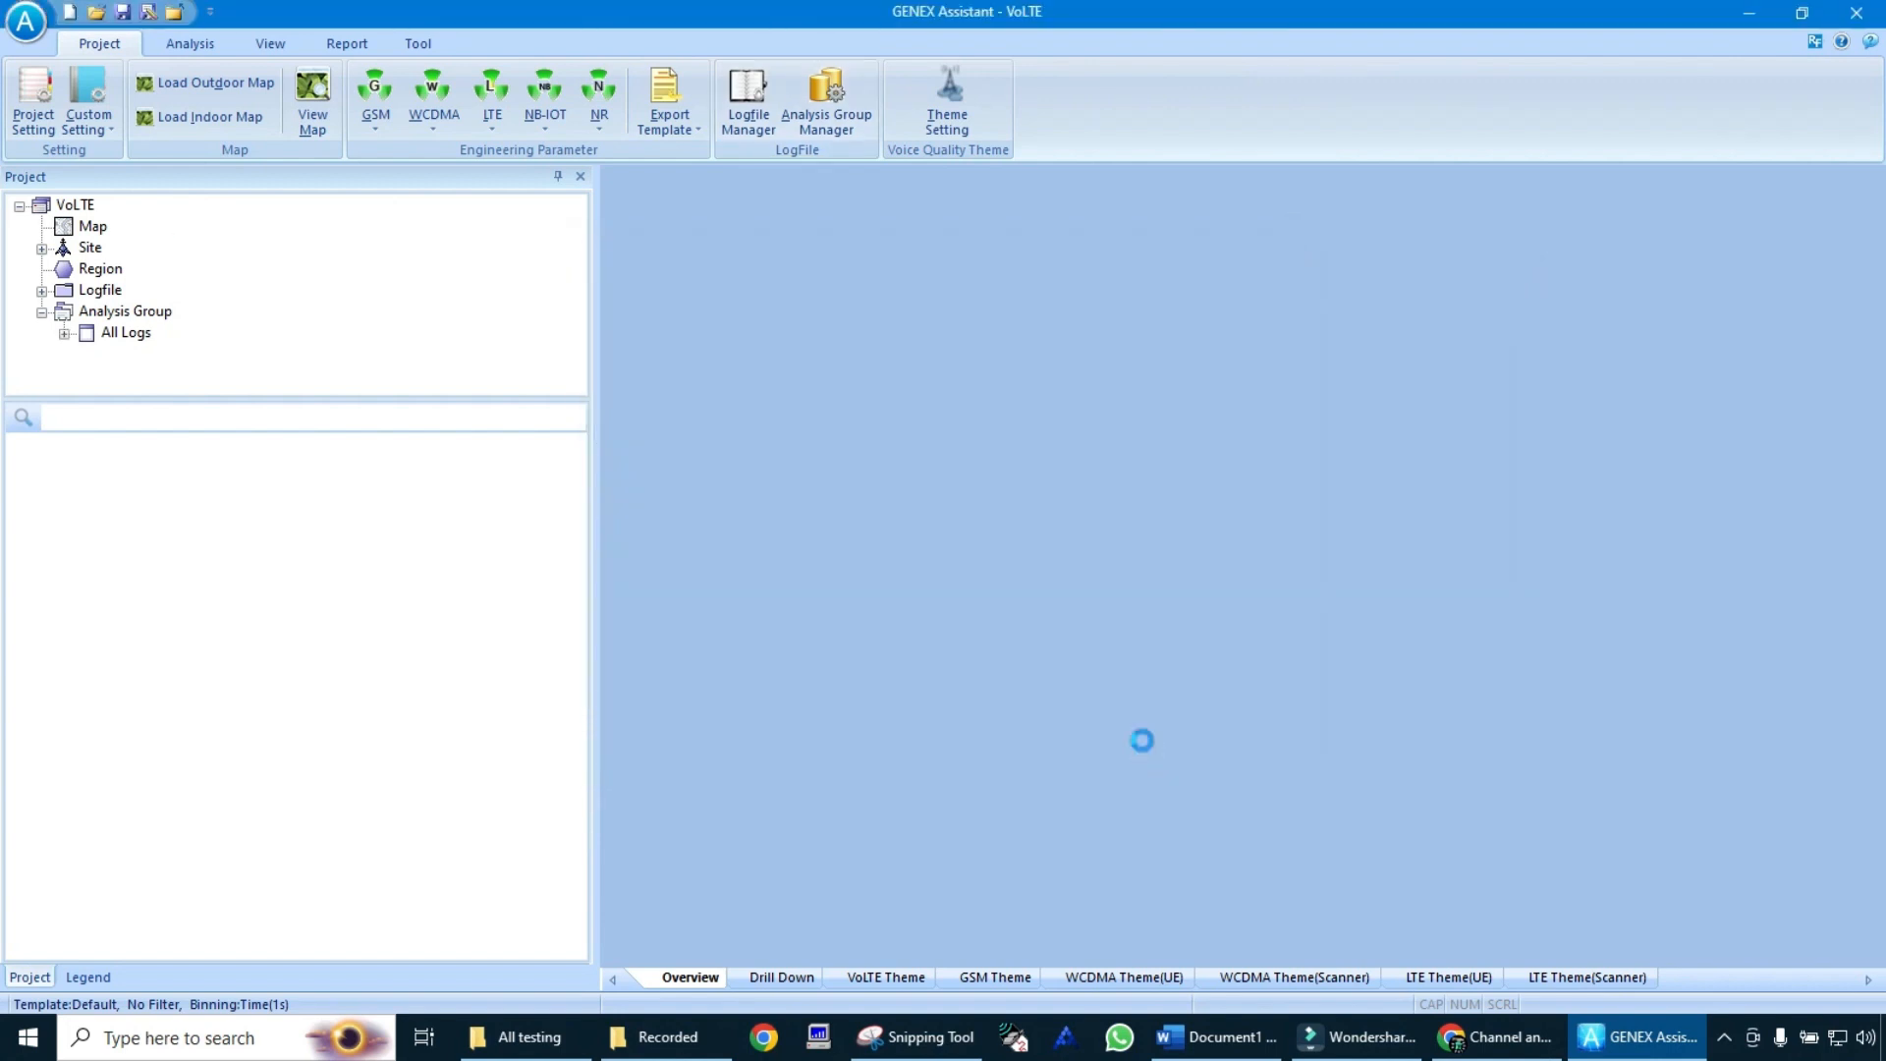
pyautogui.press('Return')
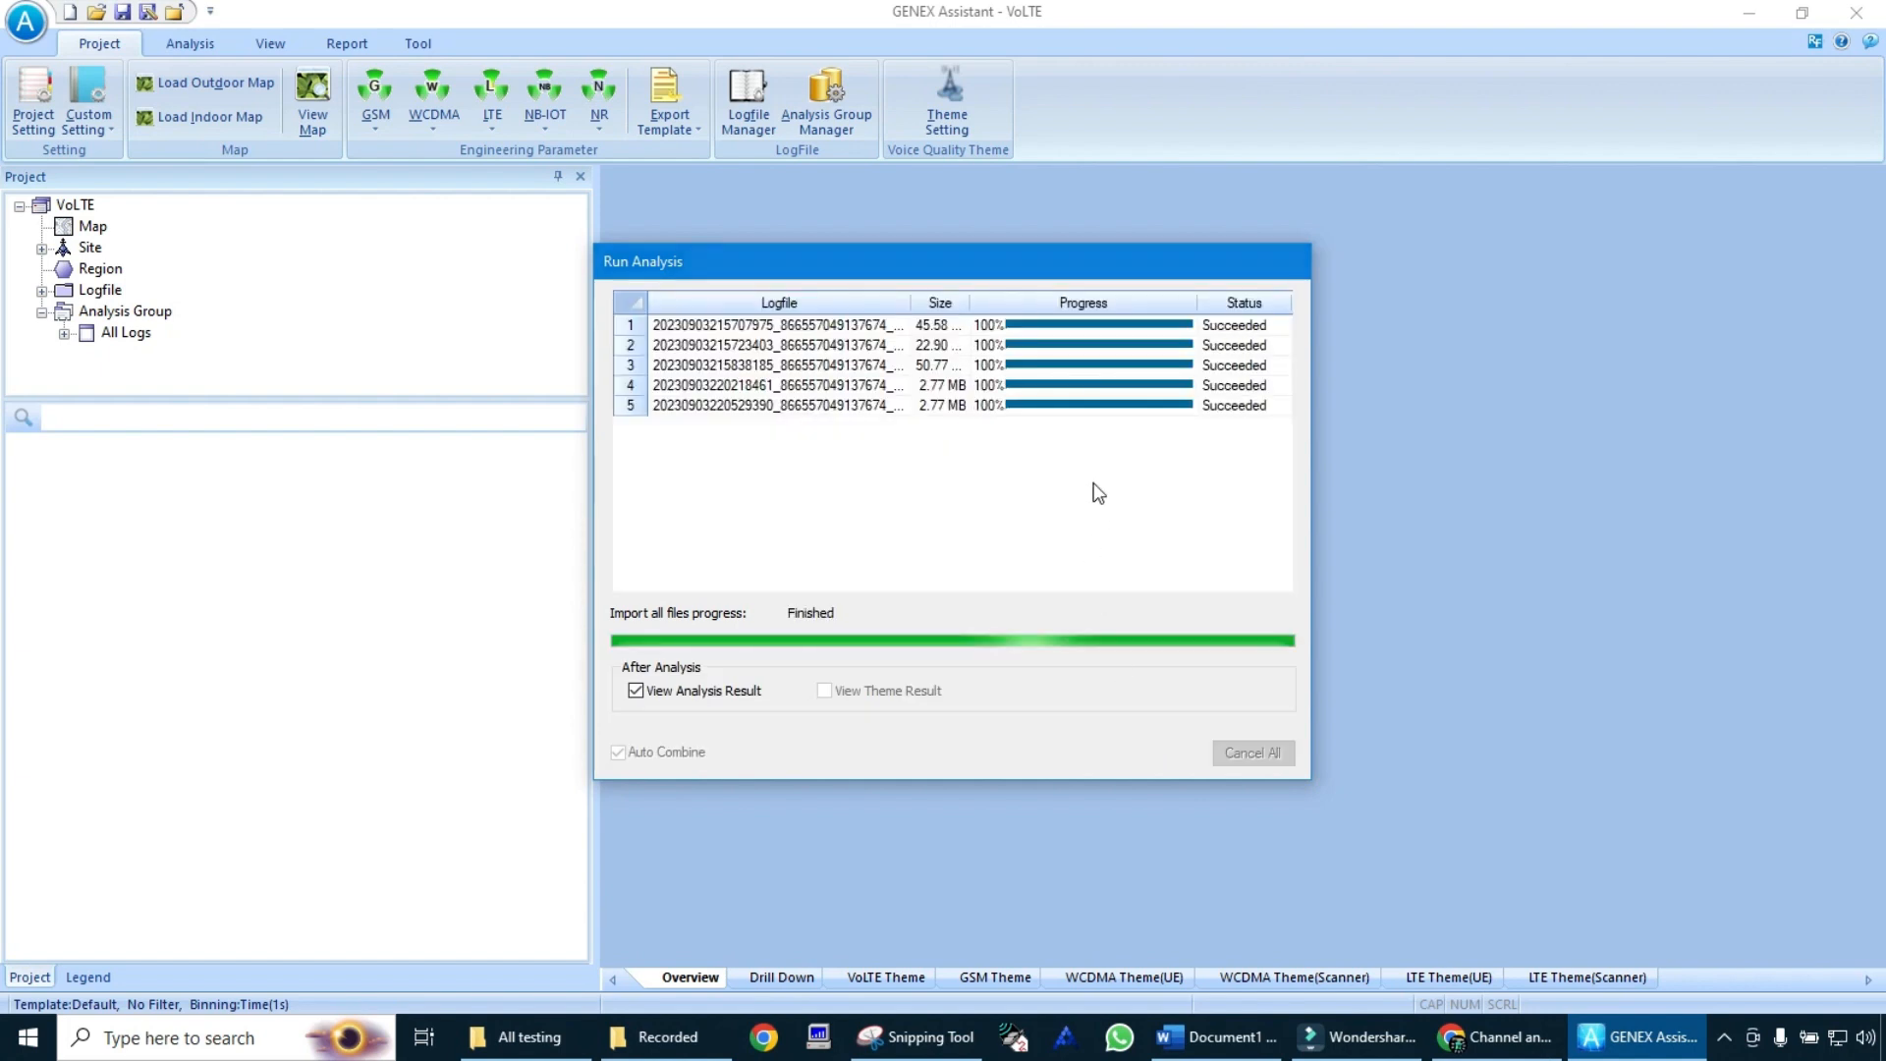
# - Filter the All Logs parameters by "pol" and display the POLQA parameter on a maximized map
pyautogui.click(469, 418)
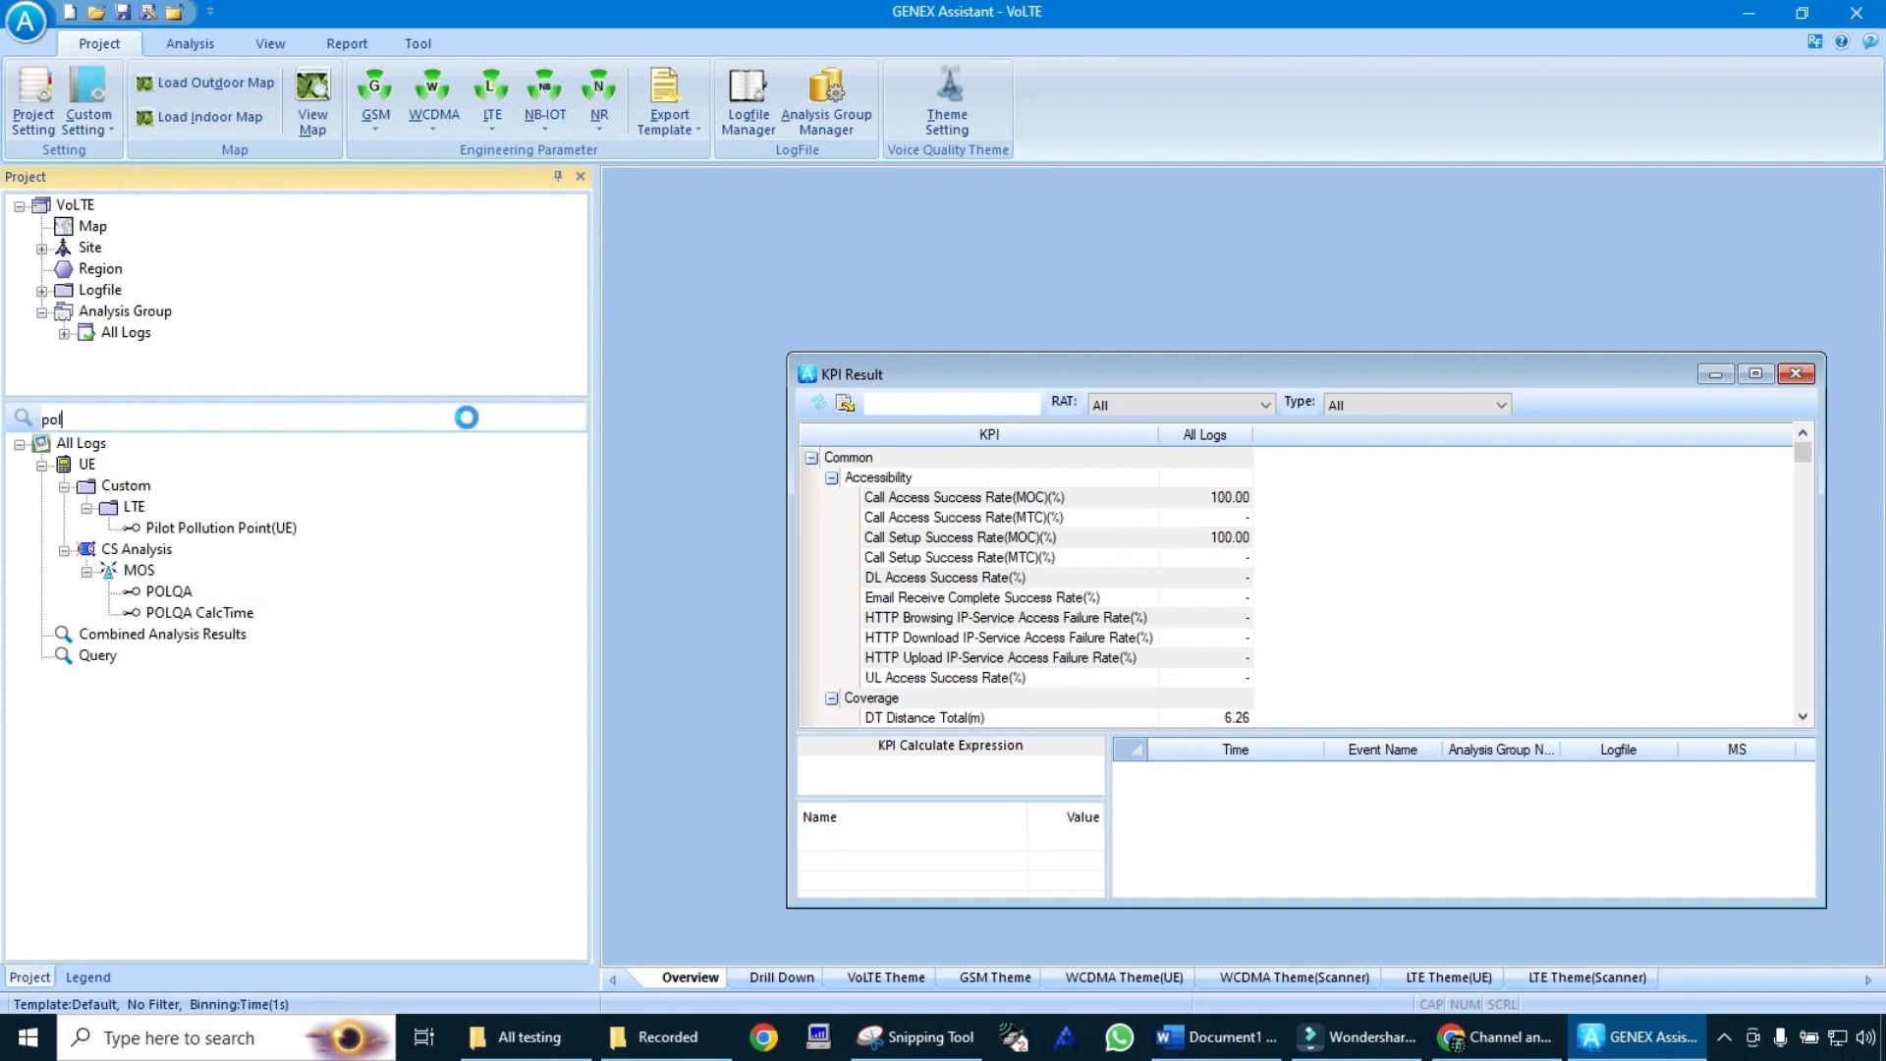
pyautogui.click(174, 593)
pyautogui.doubleClick(174, 594)
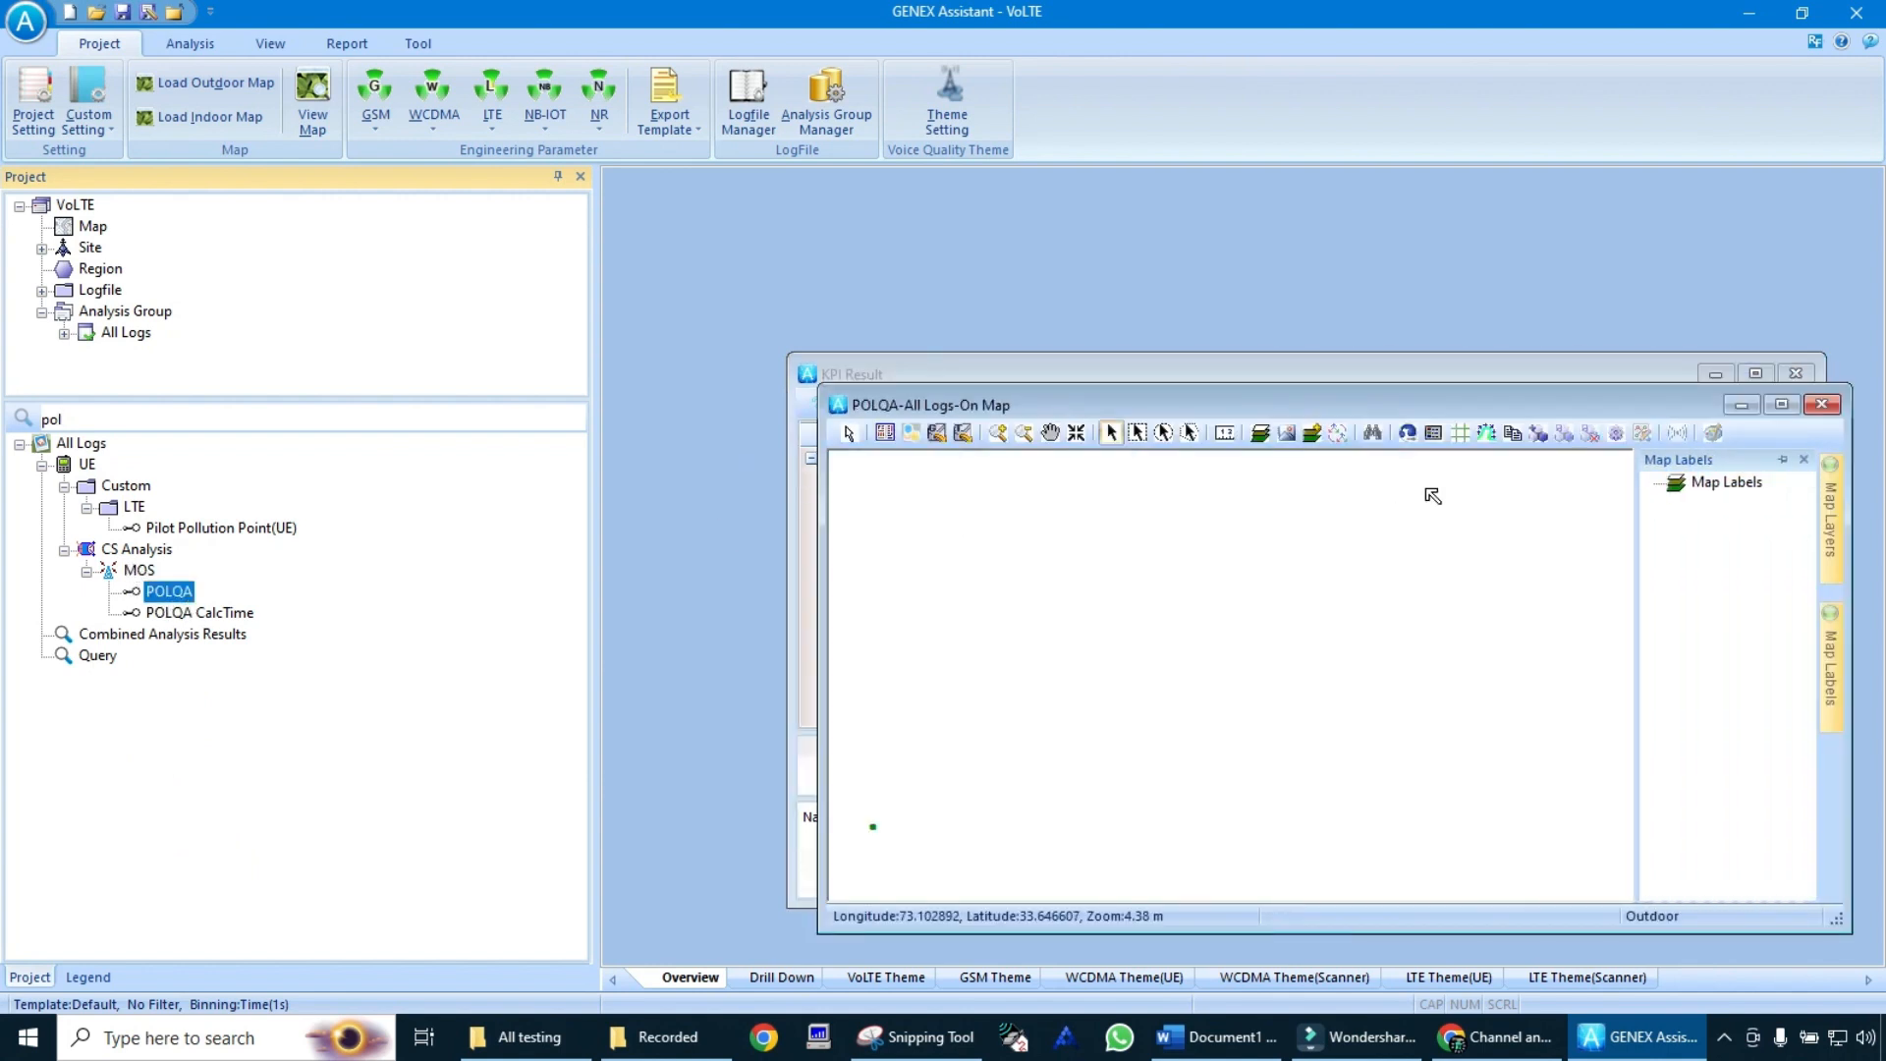
pyautogui.click(1780, 404)
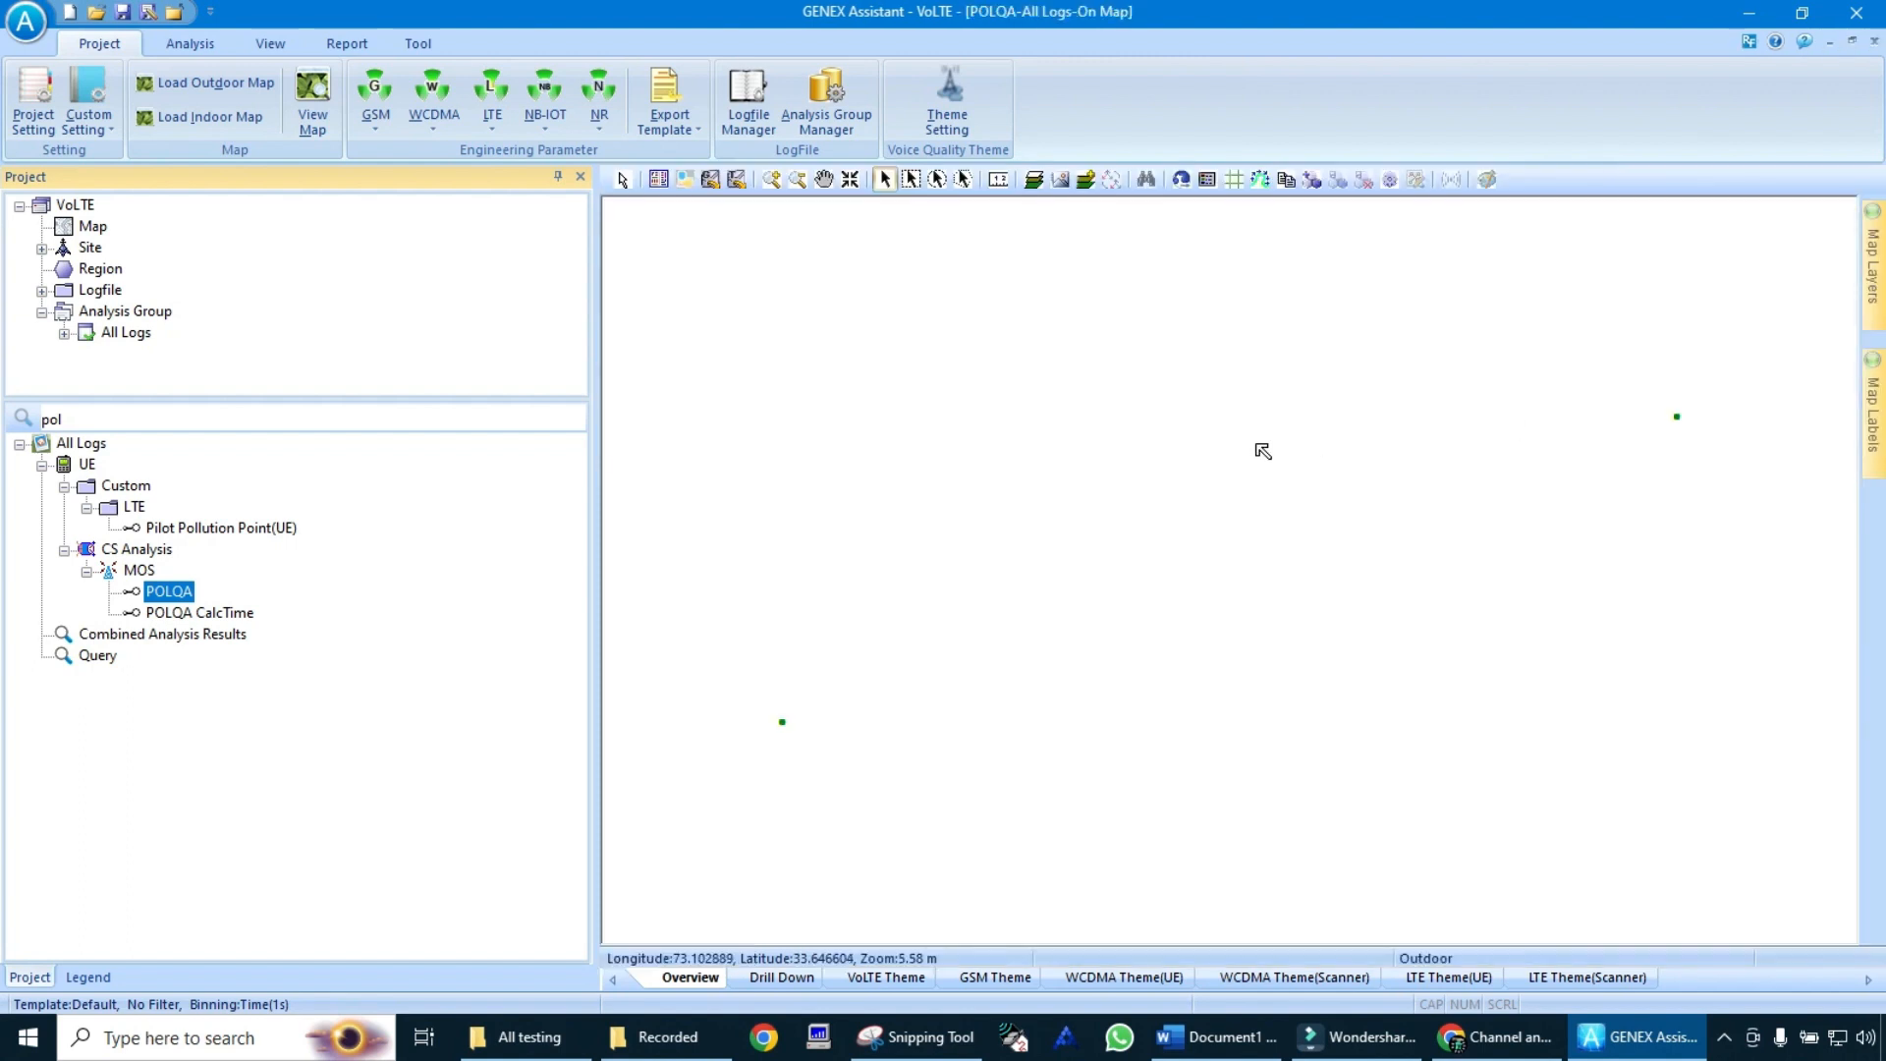
# - Display the POLQA parameter on a sheet and open its statistics
pyautogui.rightClick(159, 590)
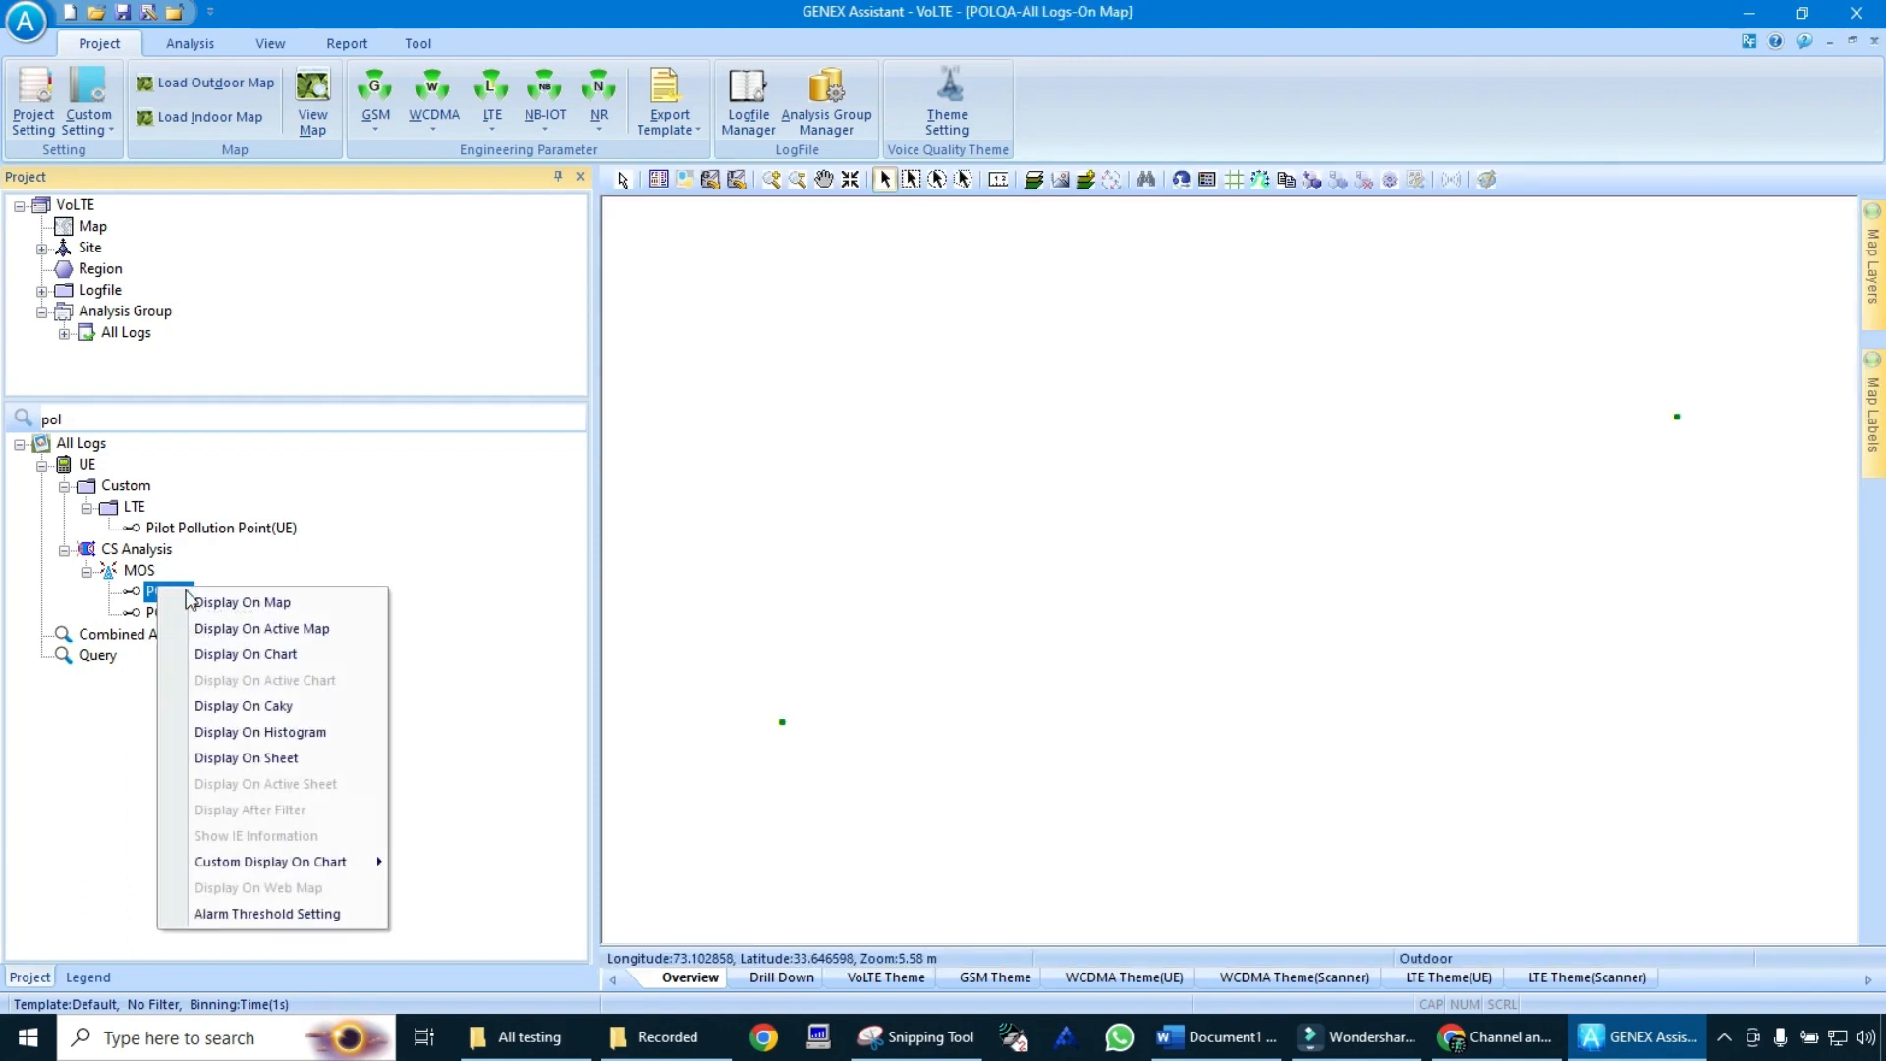
pyautogui.click(304, 752)
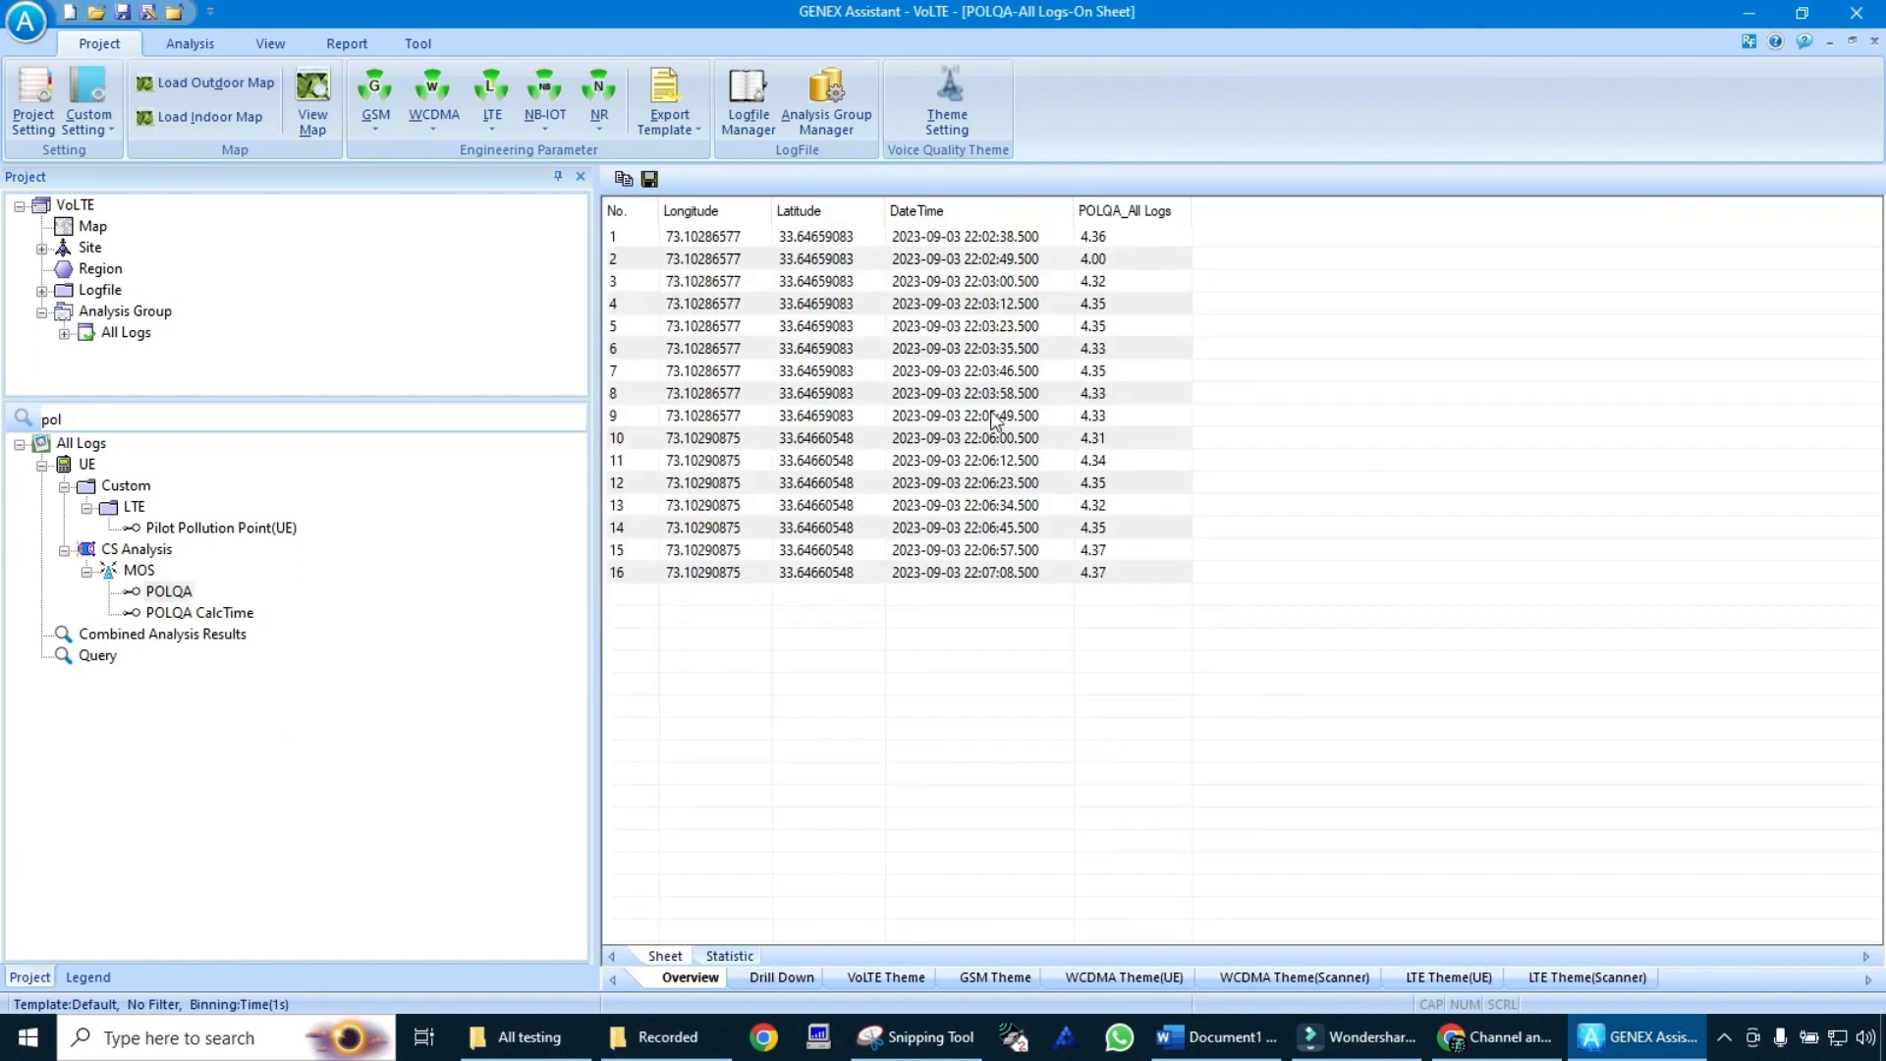
pyautogui.click(730, 957)
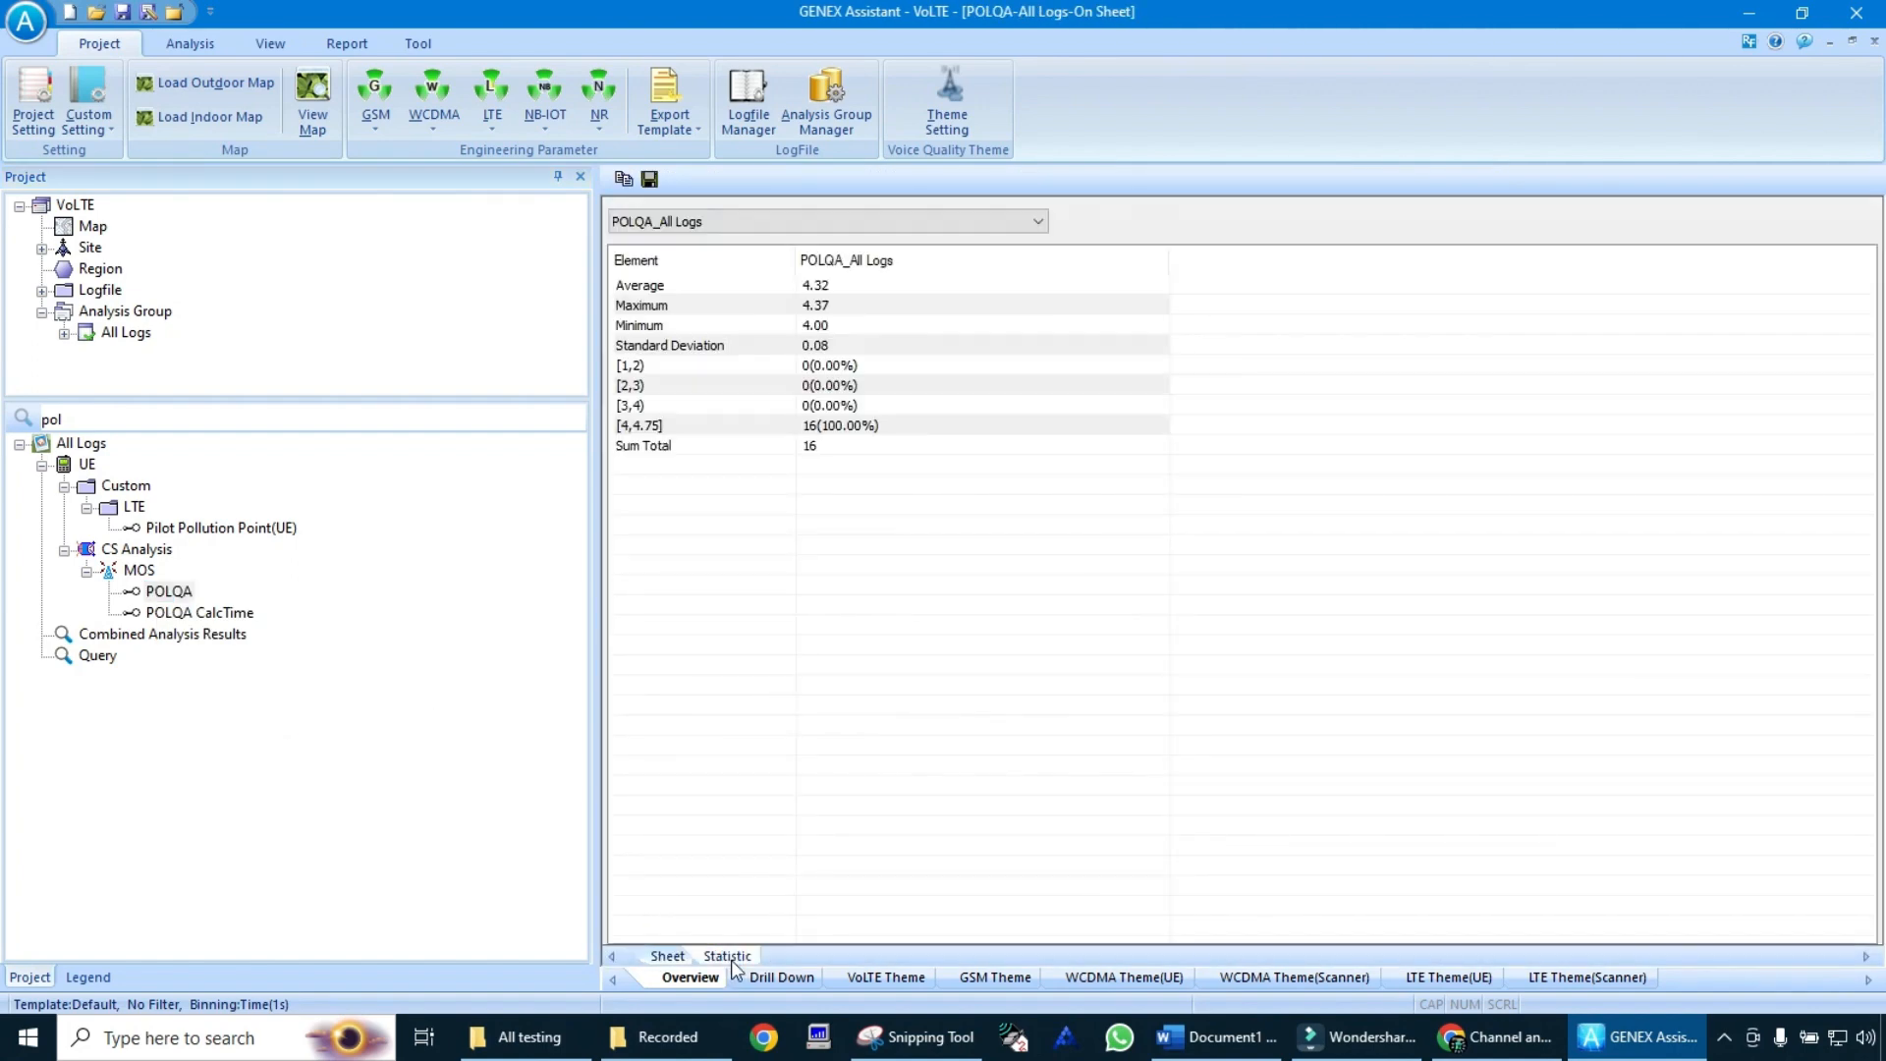
# - Examine the POLQA statistics: average, maximum, minimum and the share of samples in each range from [1,2) to [4,4.75]
pyautogui.click(764, 292)
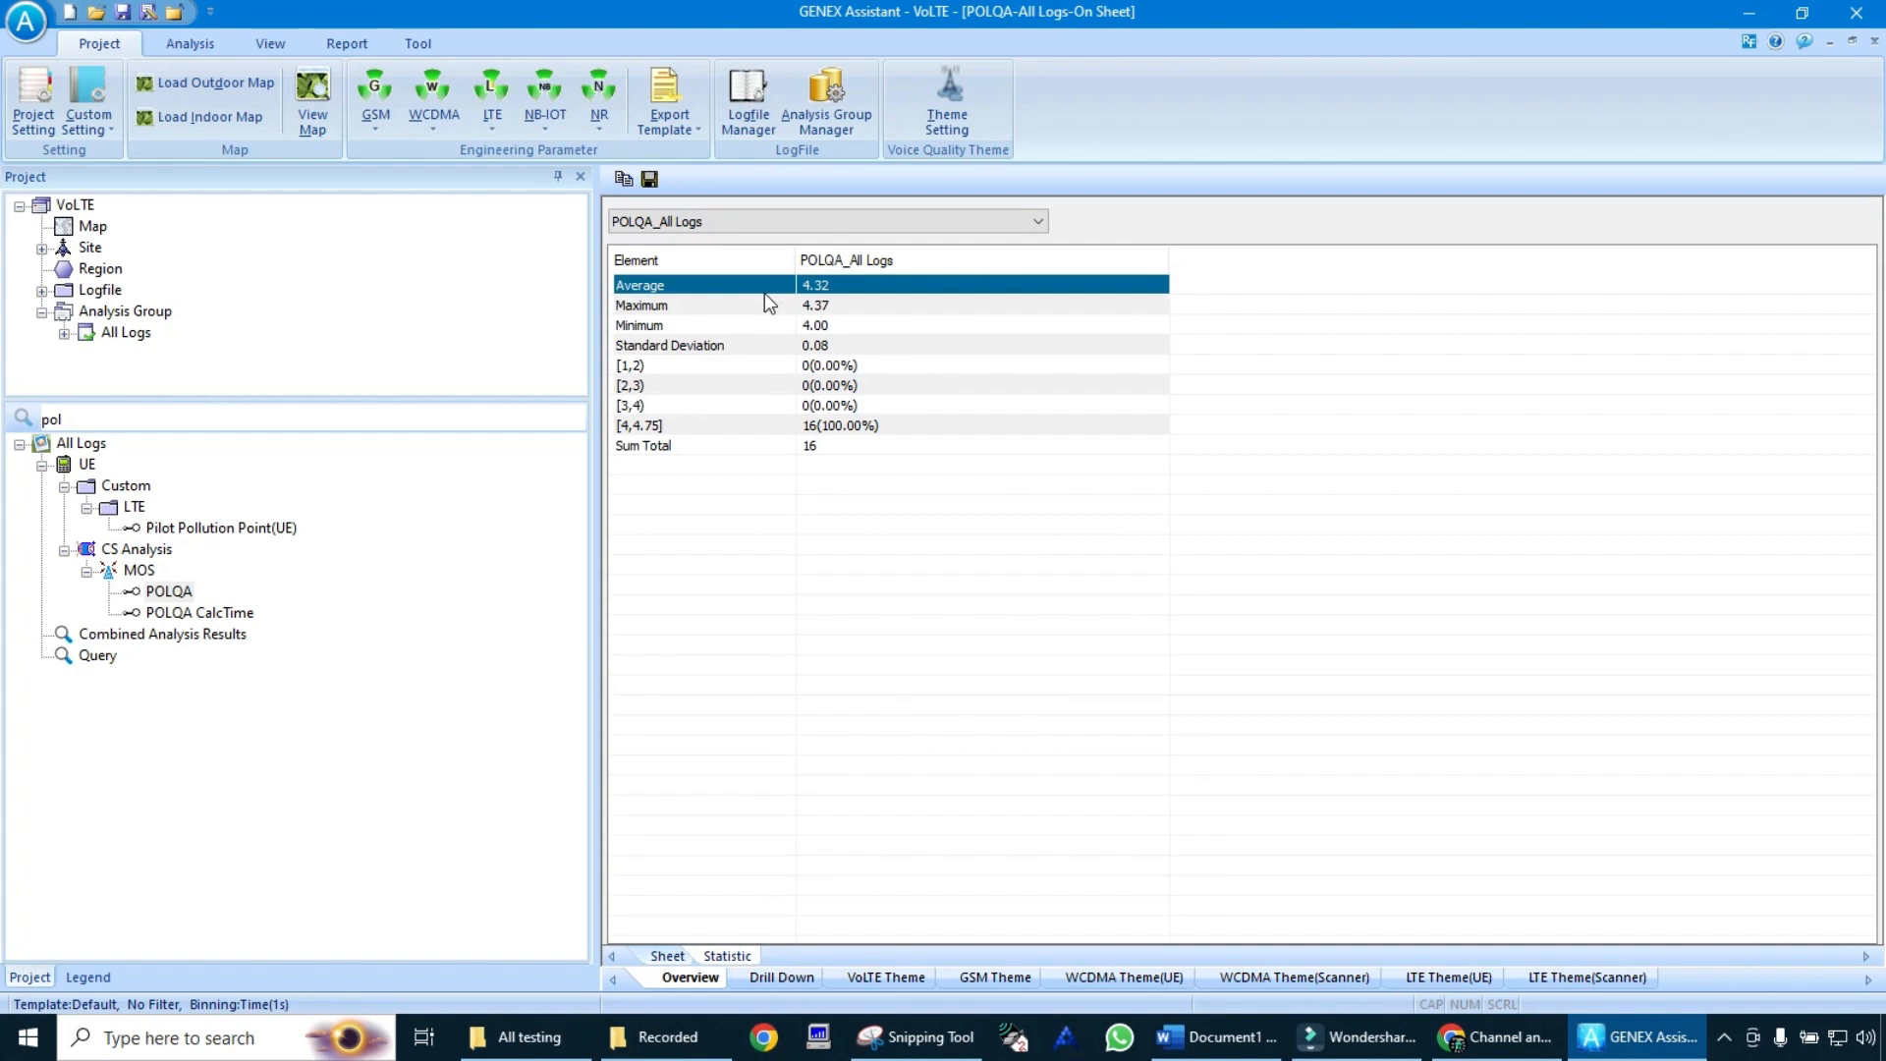
pyautogui.click(797, 310)
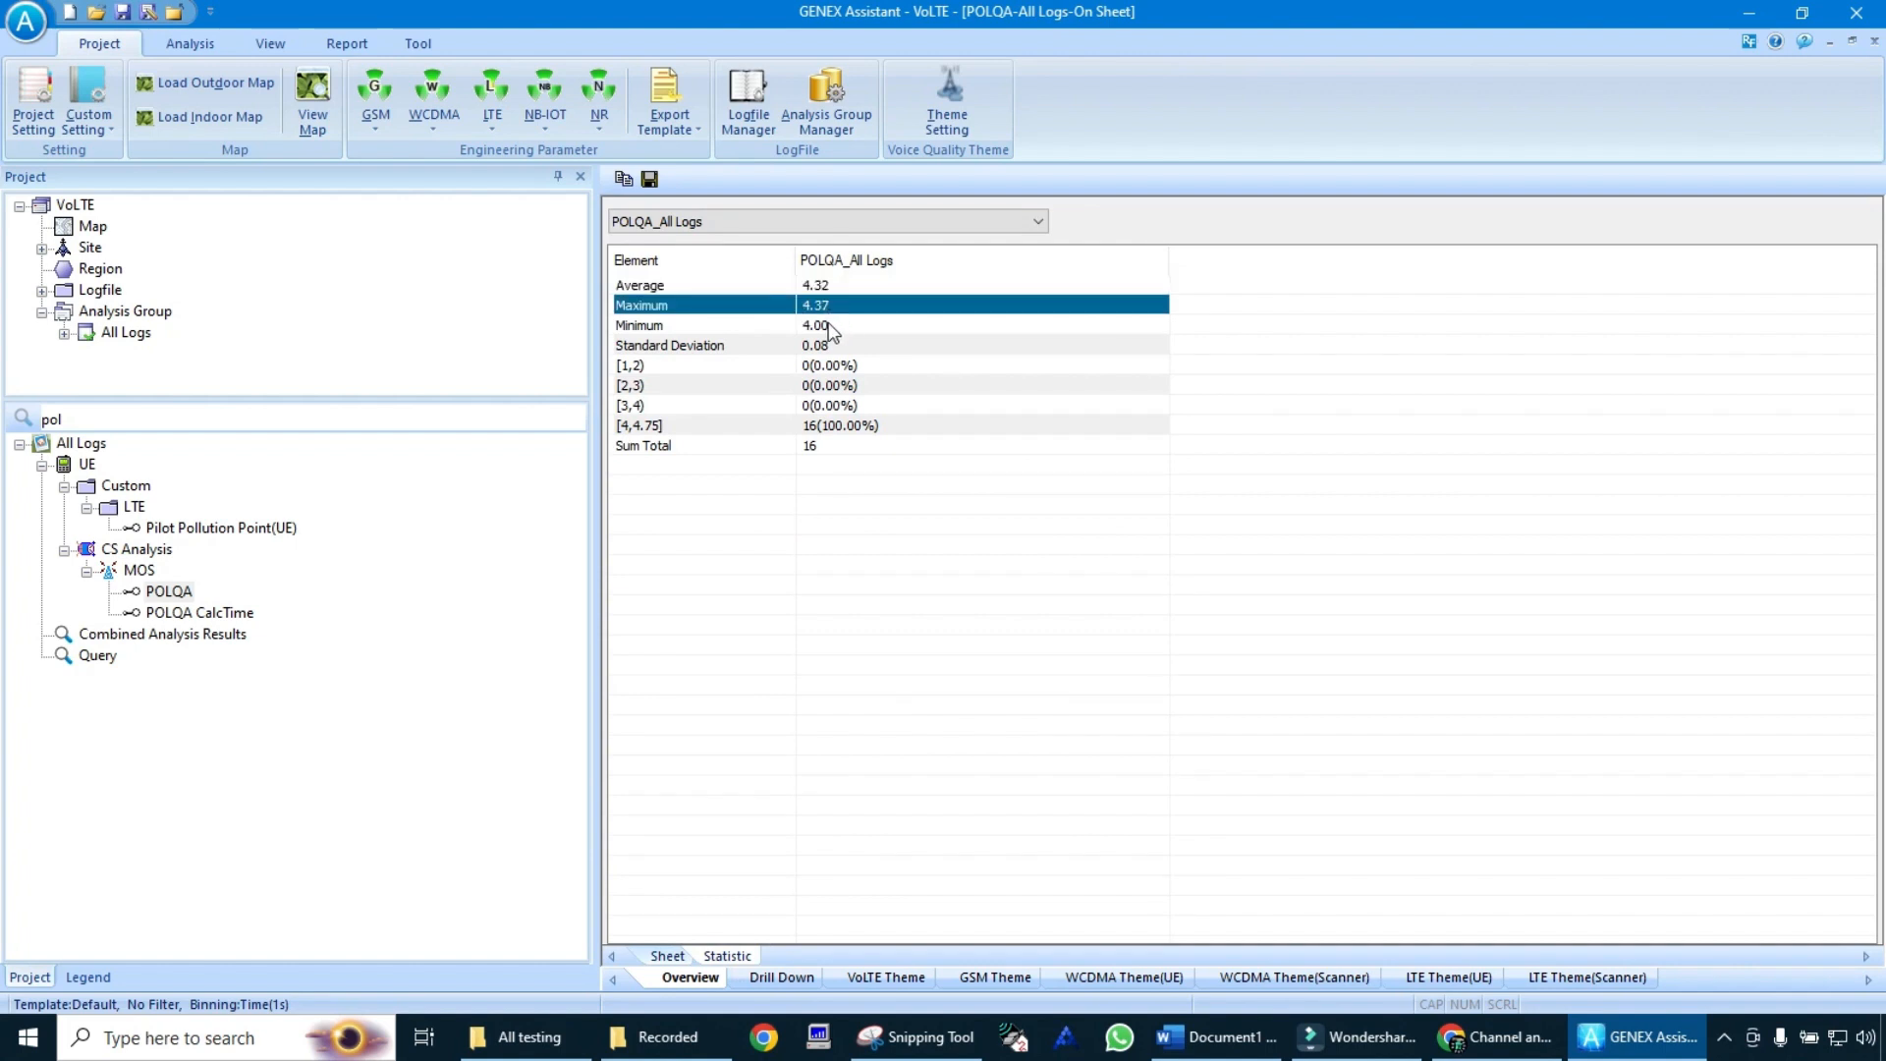
pyautogui.click(828, 326)
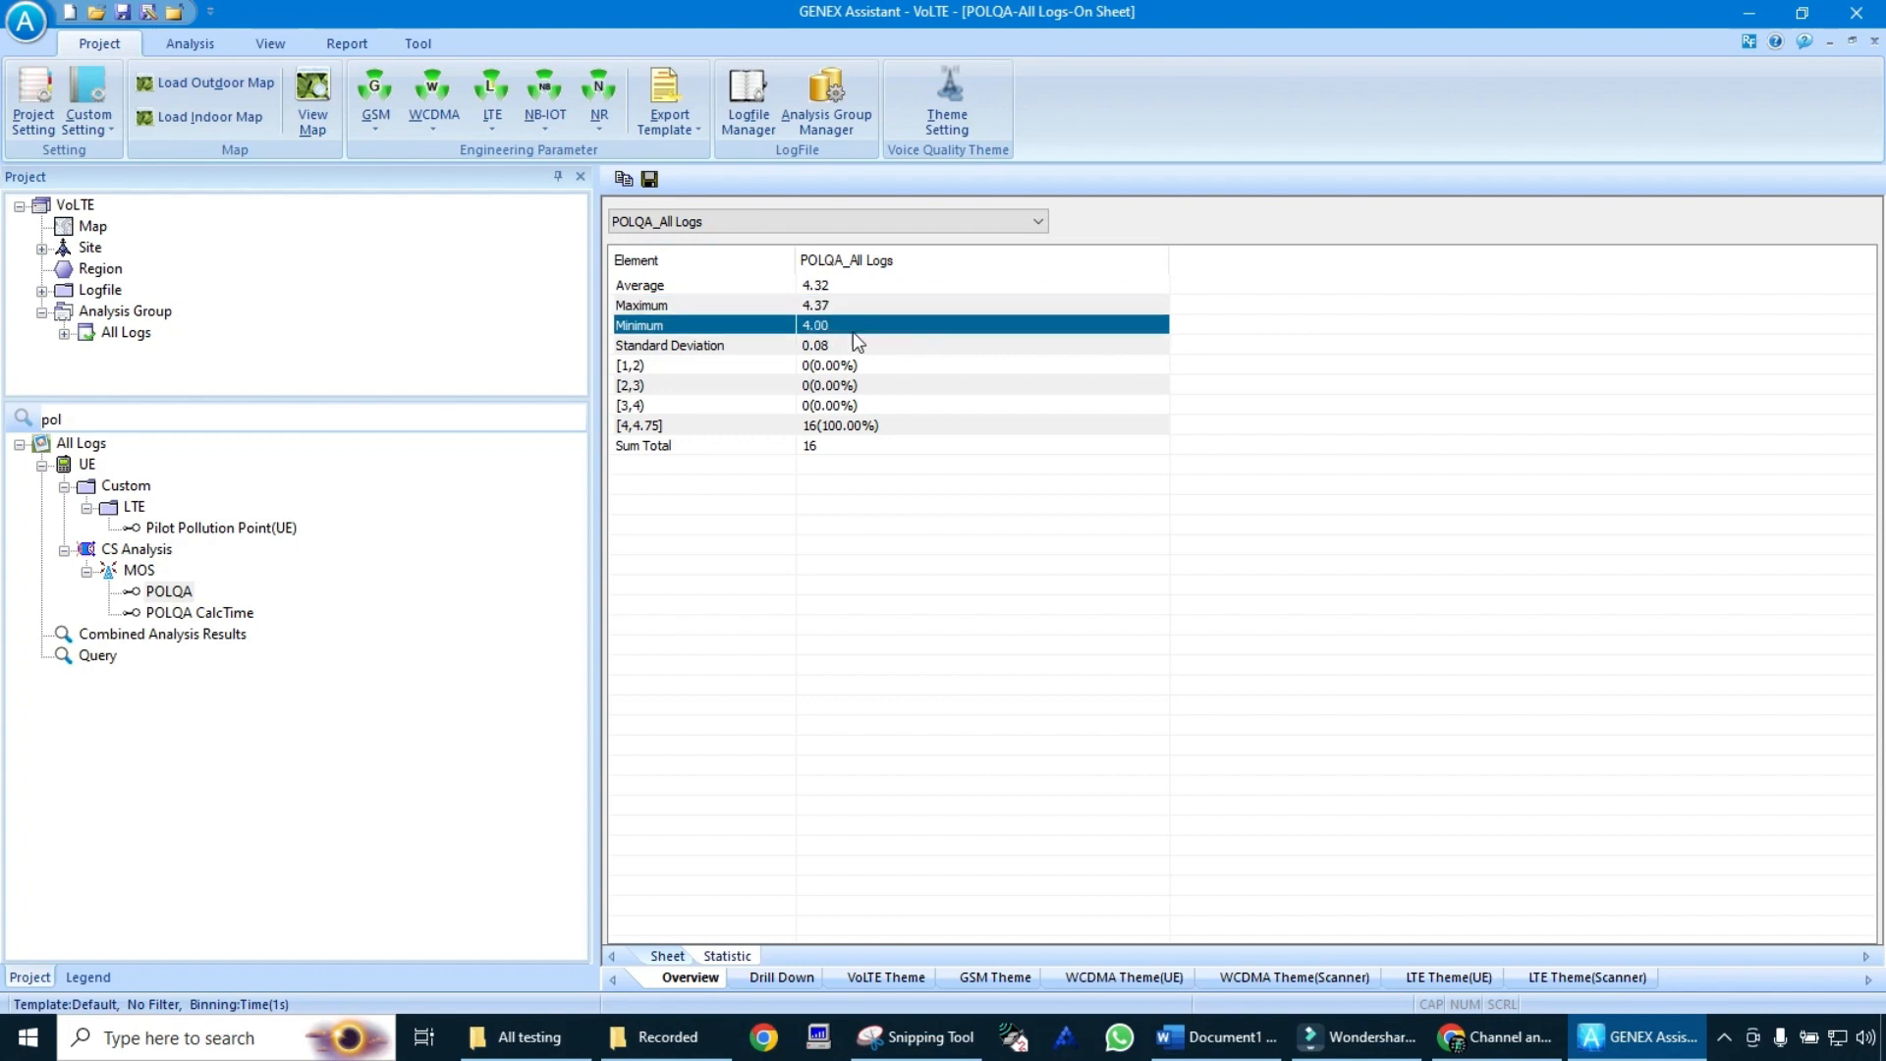
pyautogui.click(675, 369)
pyautogui.click(706, 387)
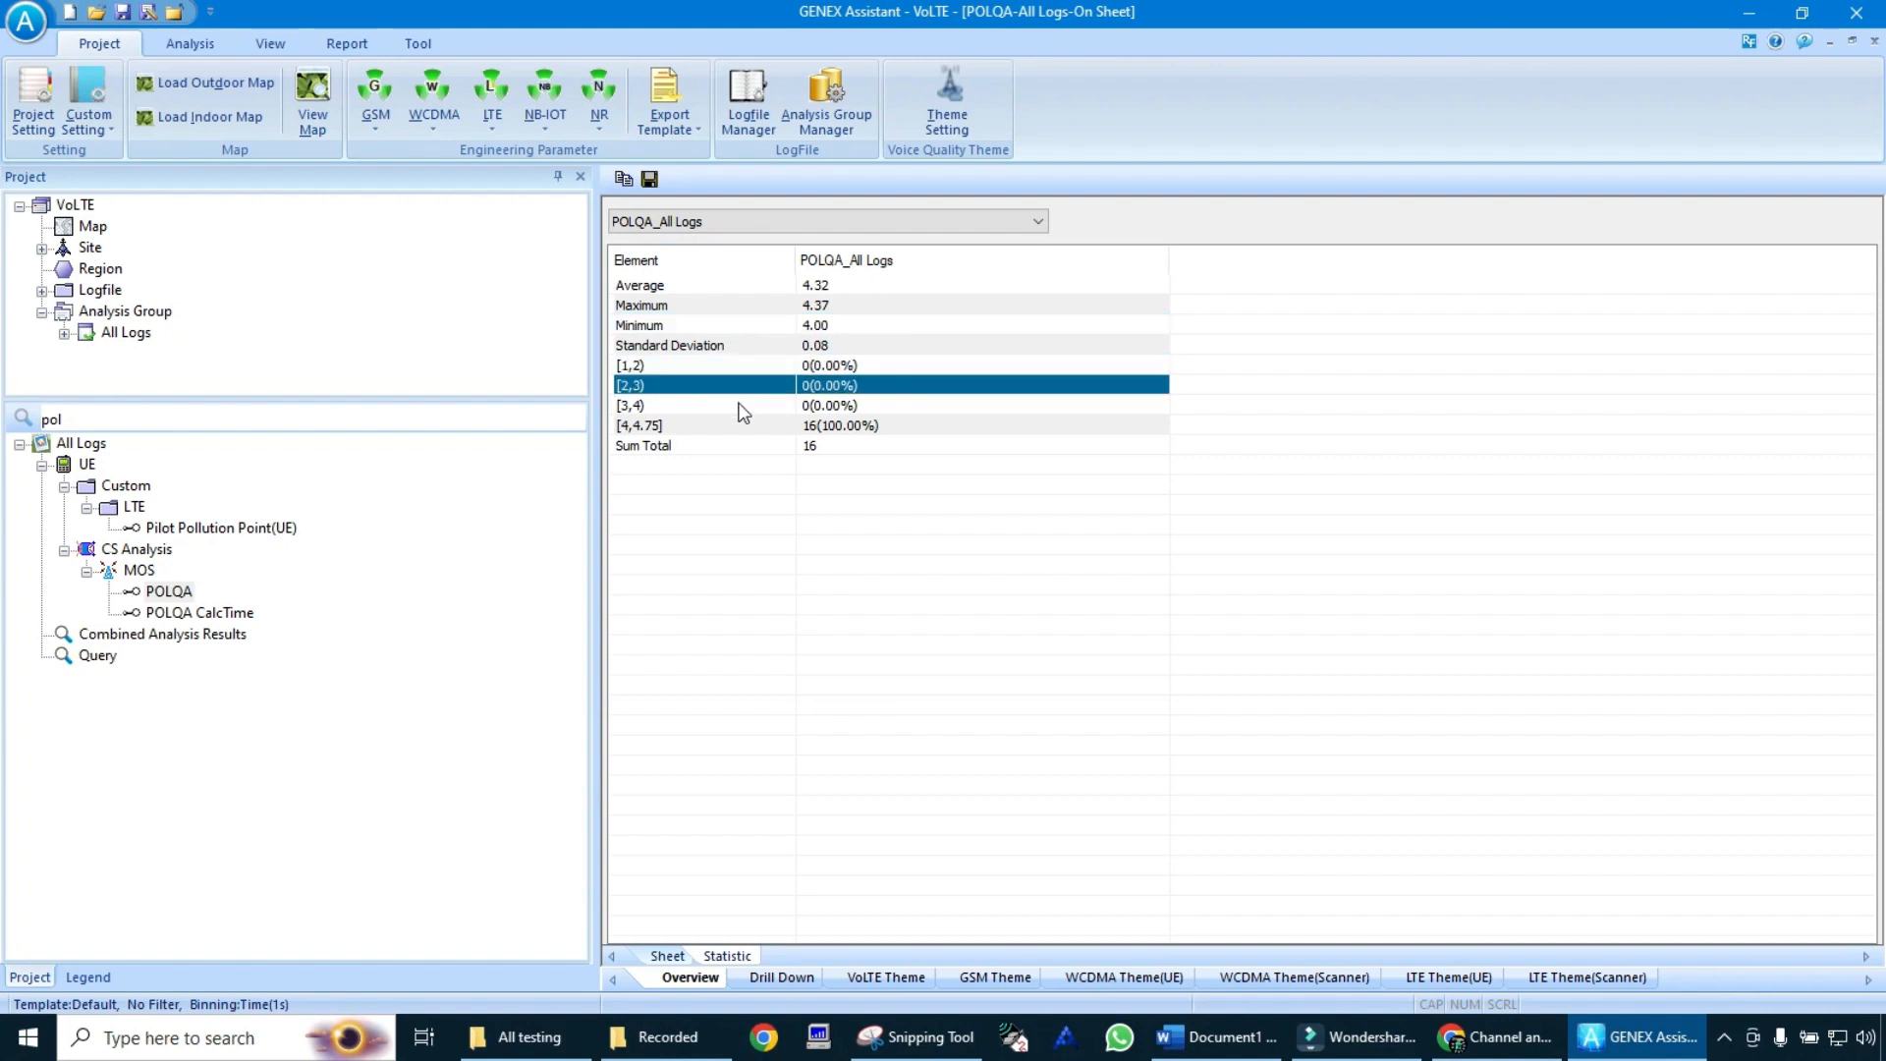
pyautogui.click(757, 406)
pyautogui.click(800, 427)
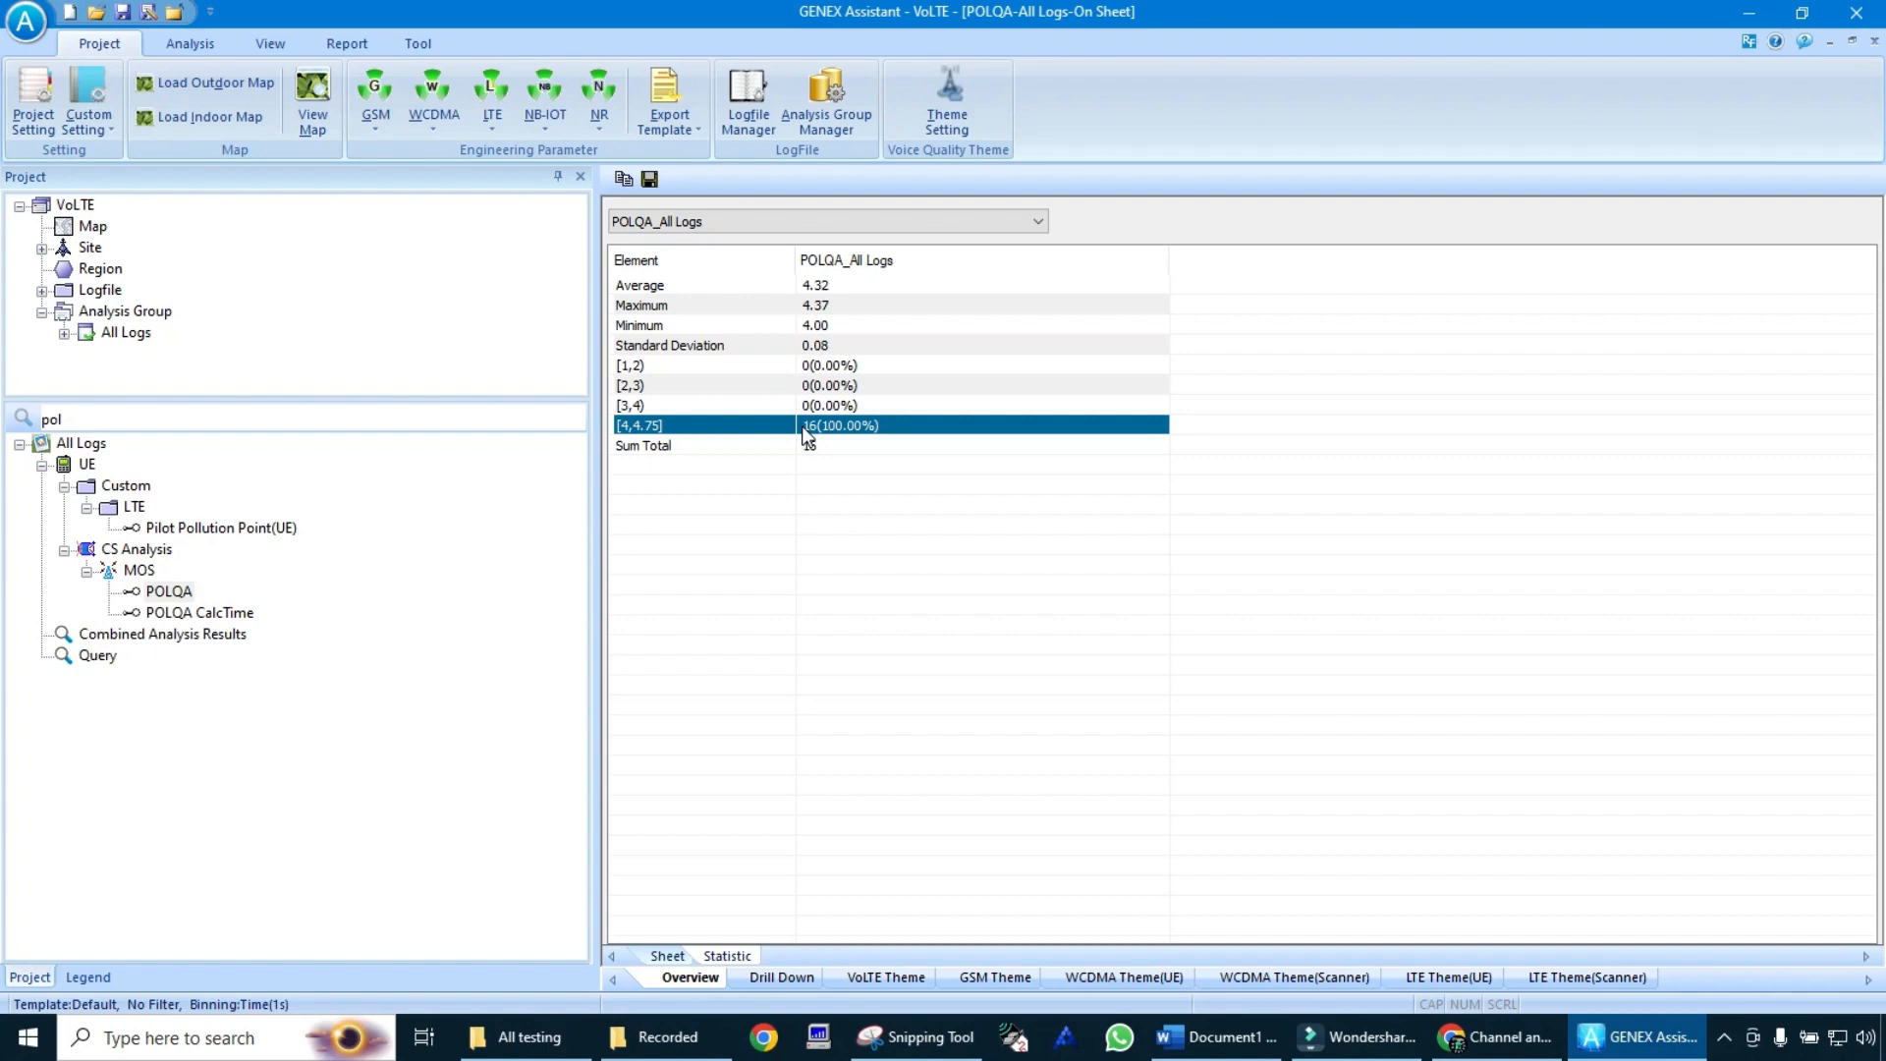
# - Filter the parameters by "srvcc" and display LTE SRVCCHandoverDelay(ms) on a sheet
pyautogui.click(438, 419)
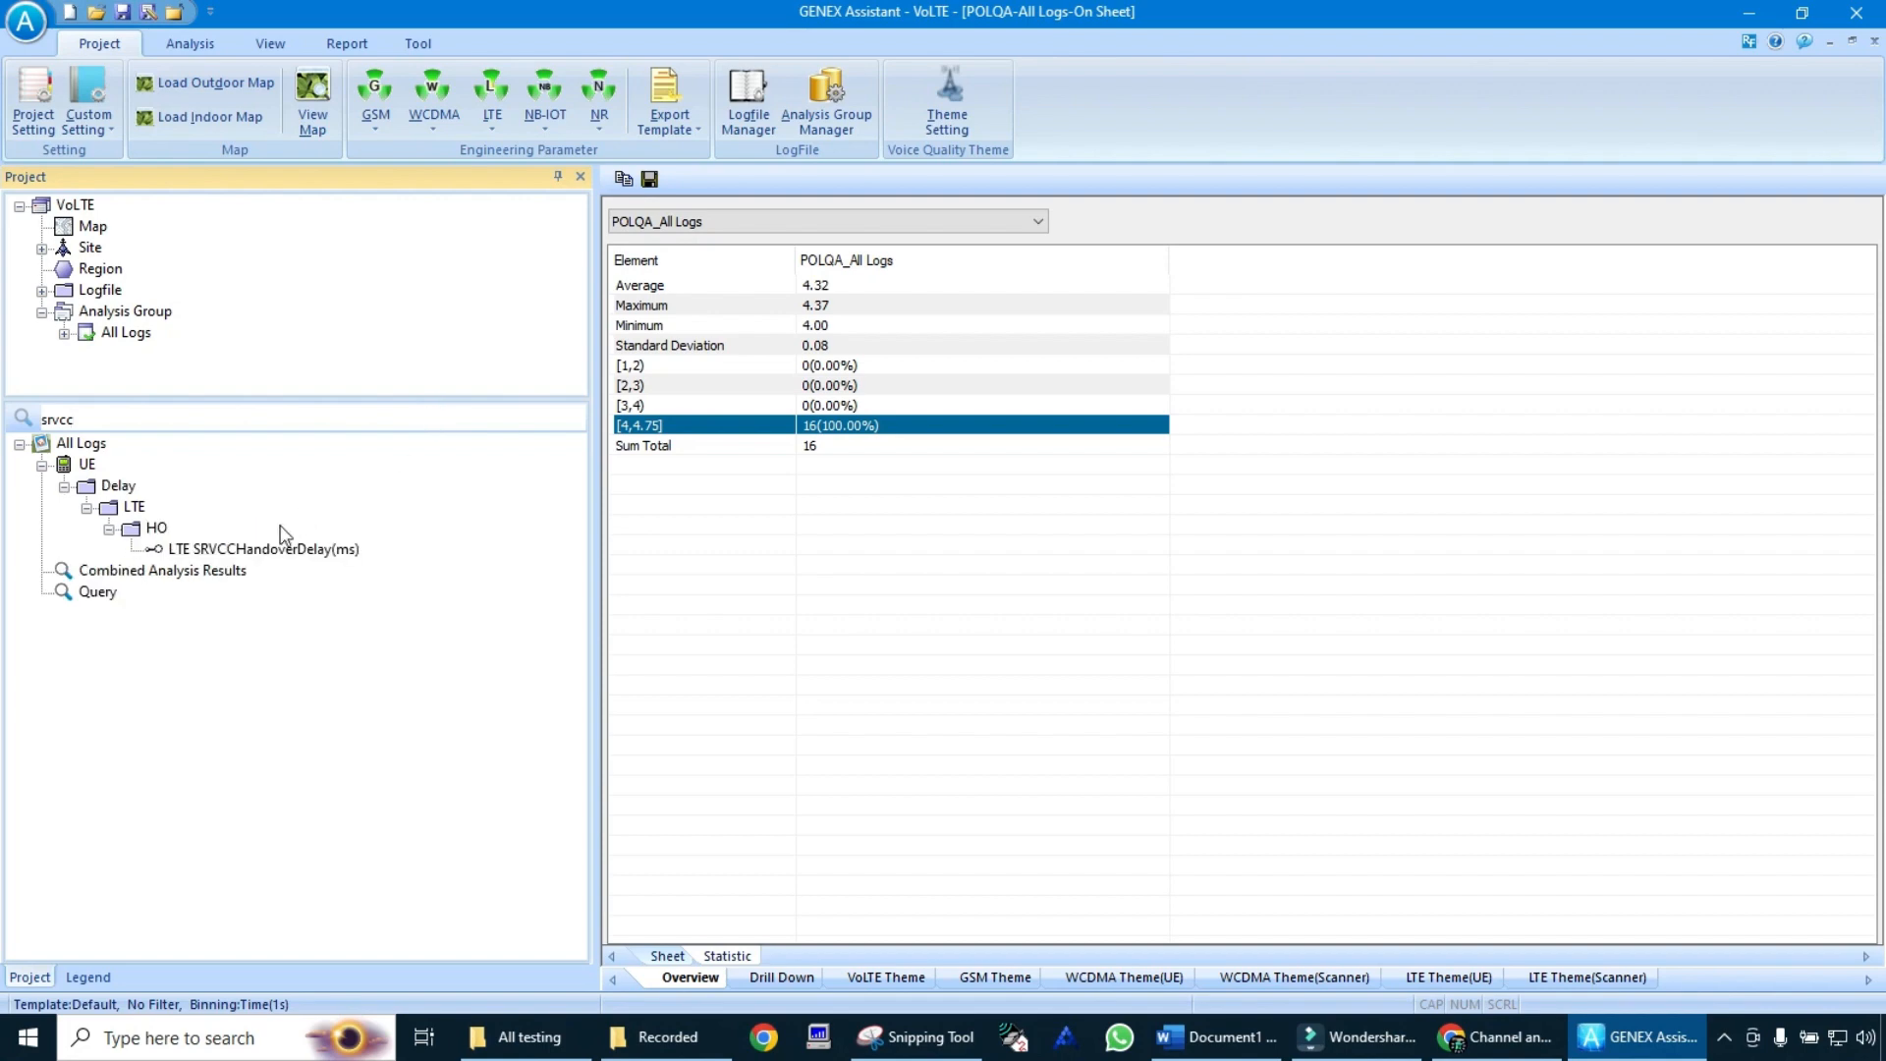
pyautogui.doubleClick(256, 552)
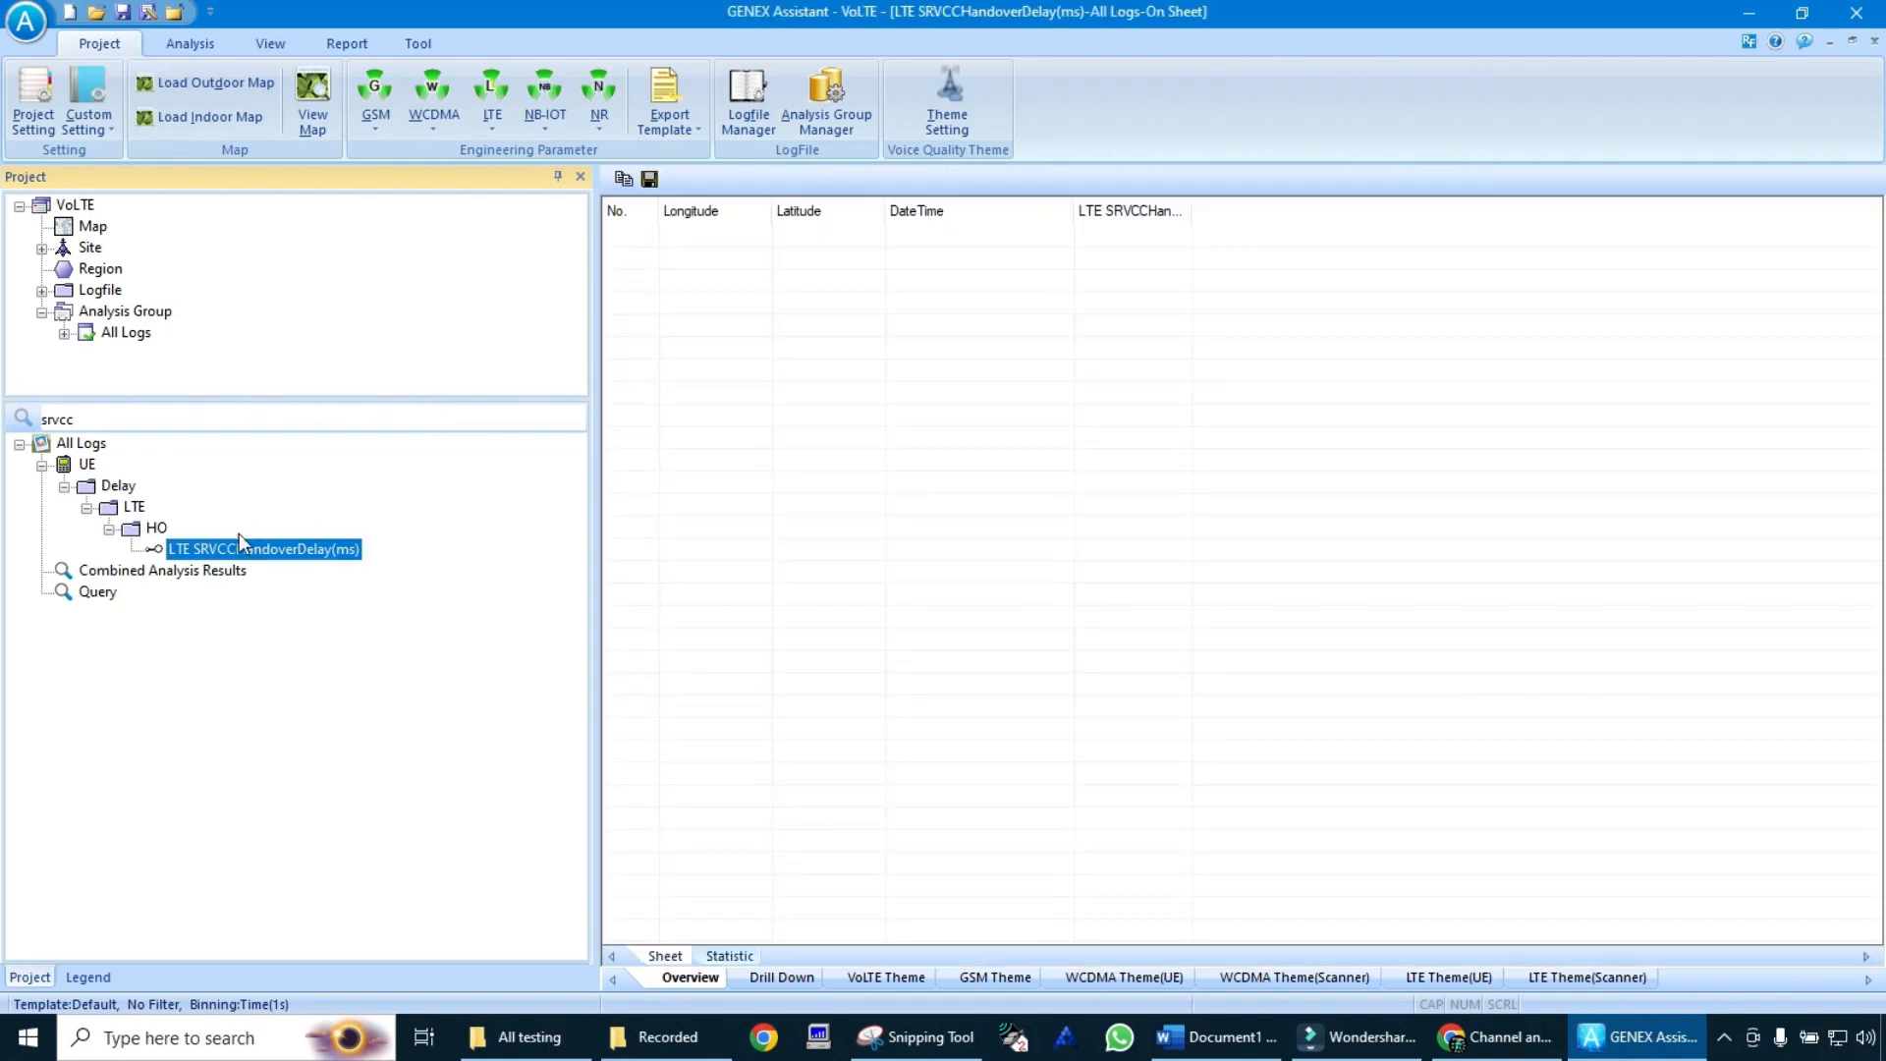
# - Save the current VoLTE project and open another VoLTE project stored on New Volume (H:)
pyautogui.click(96, 12)
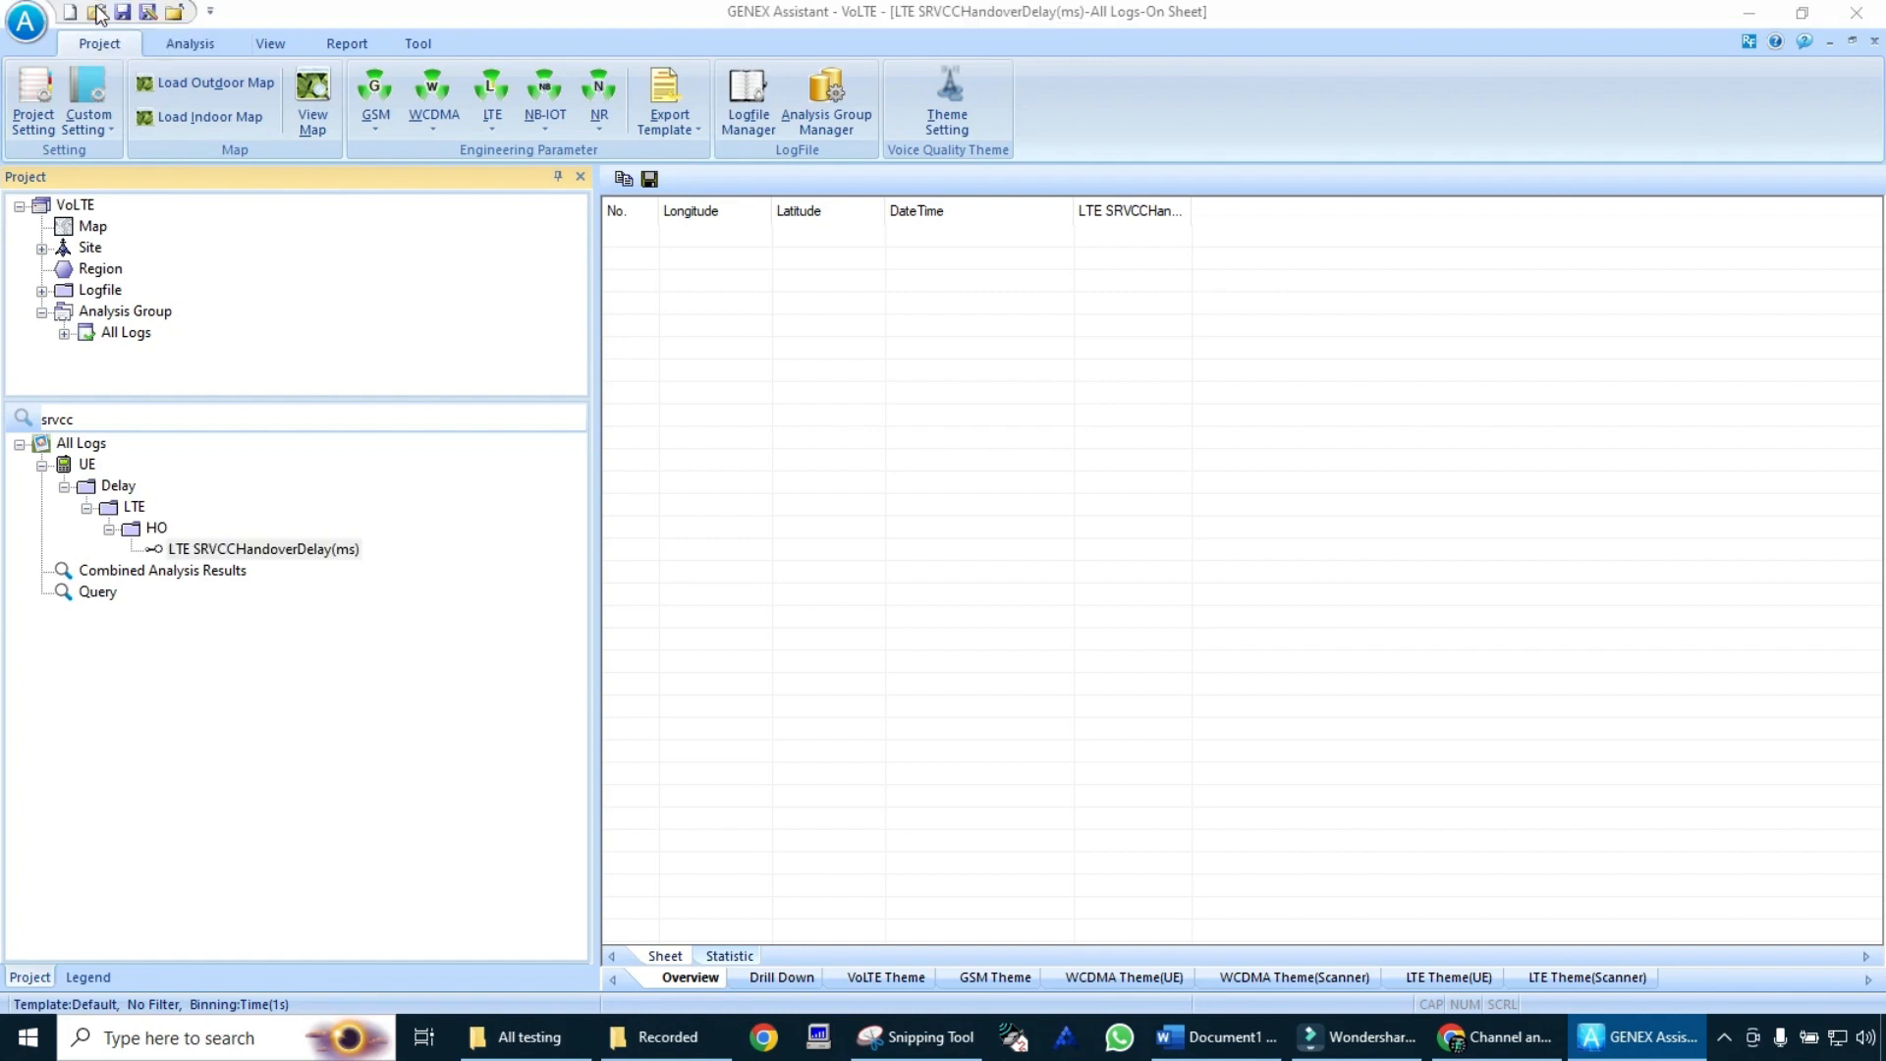
pyautogui.click(905, 568)
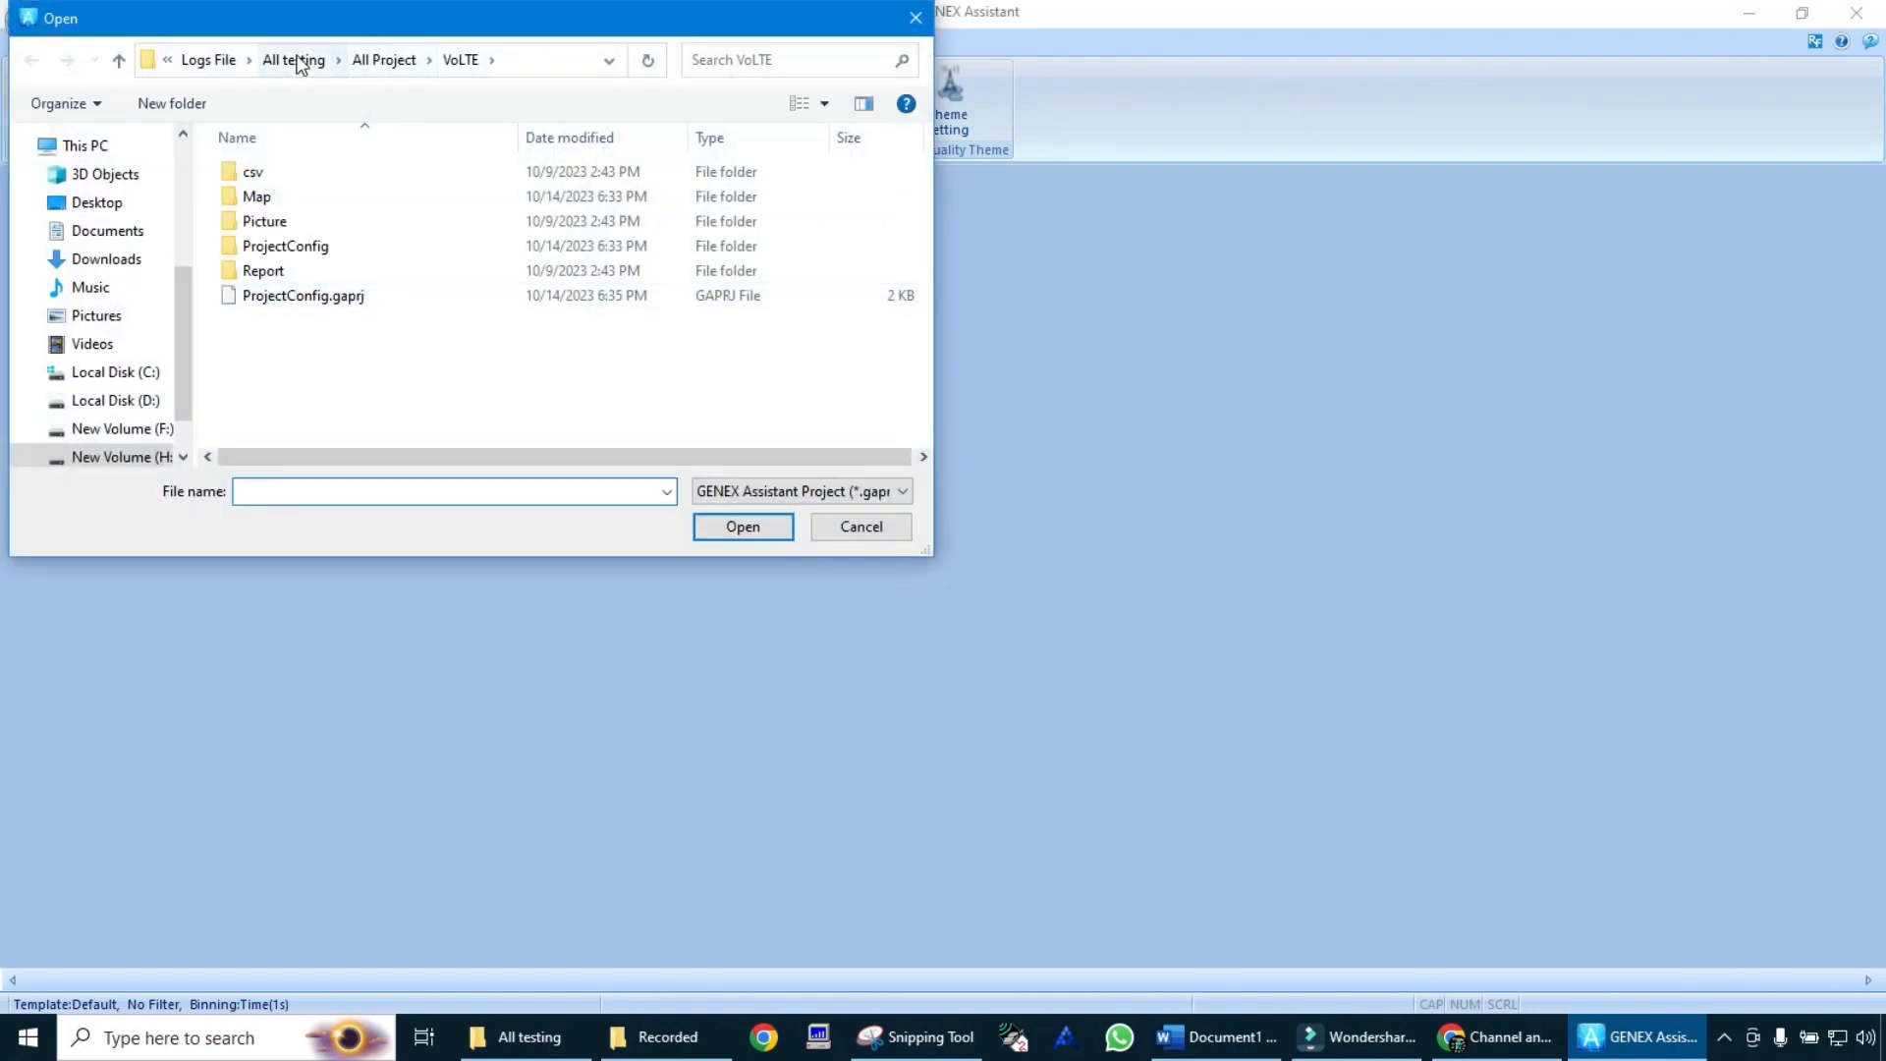
pyautogui.scroll(-1, 138, 432)
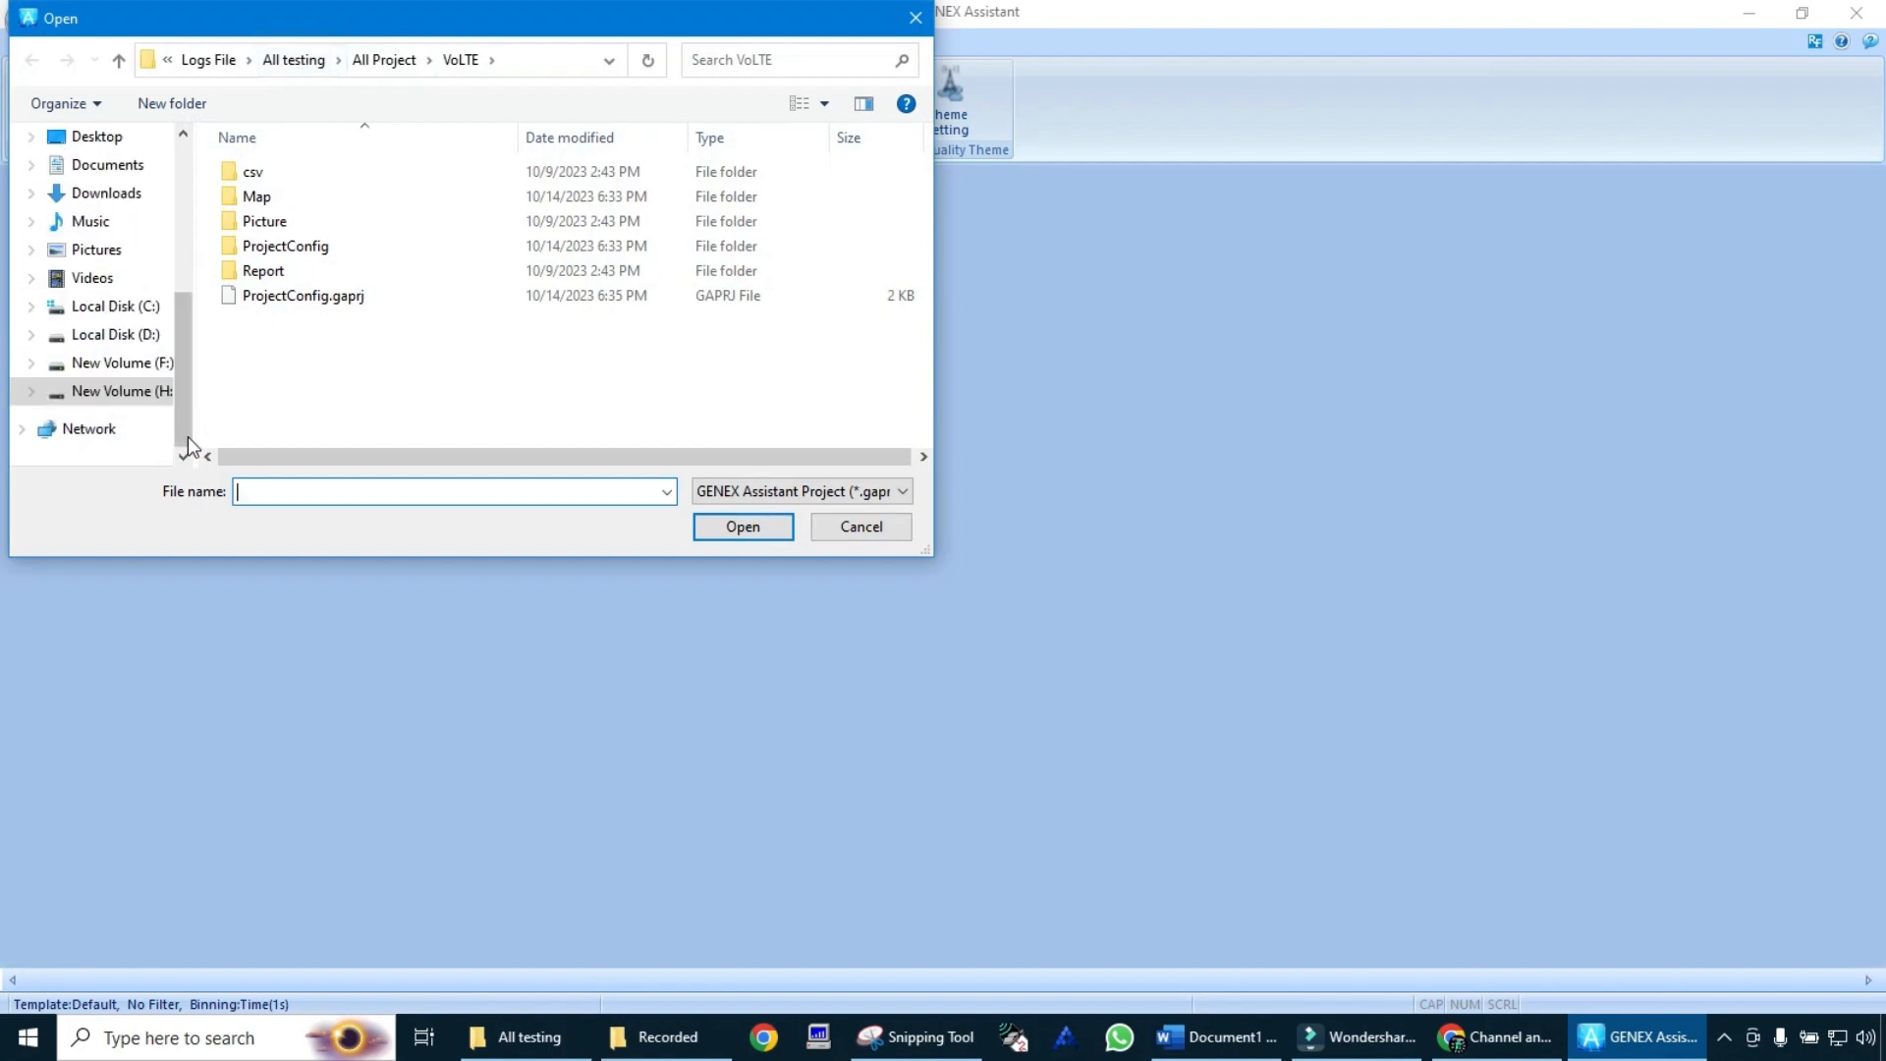
pyautogui.click(113, 391)
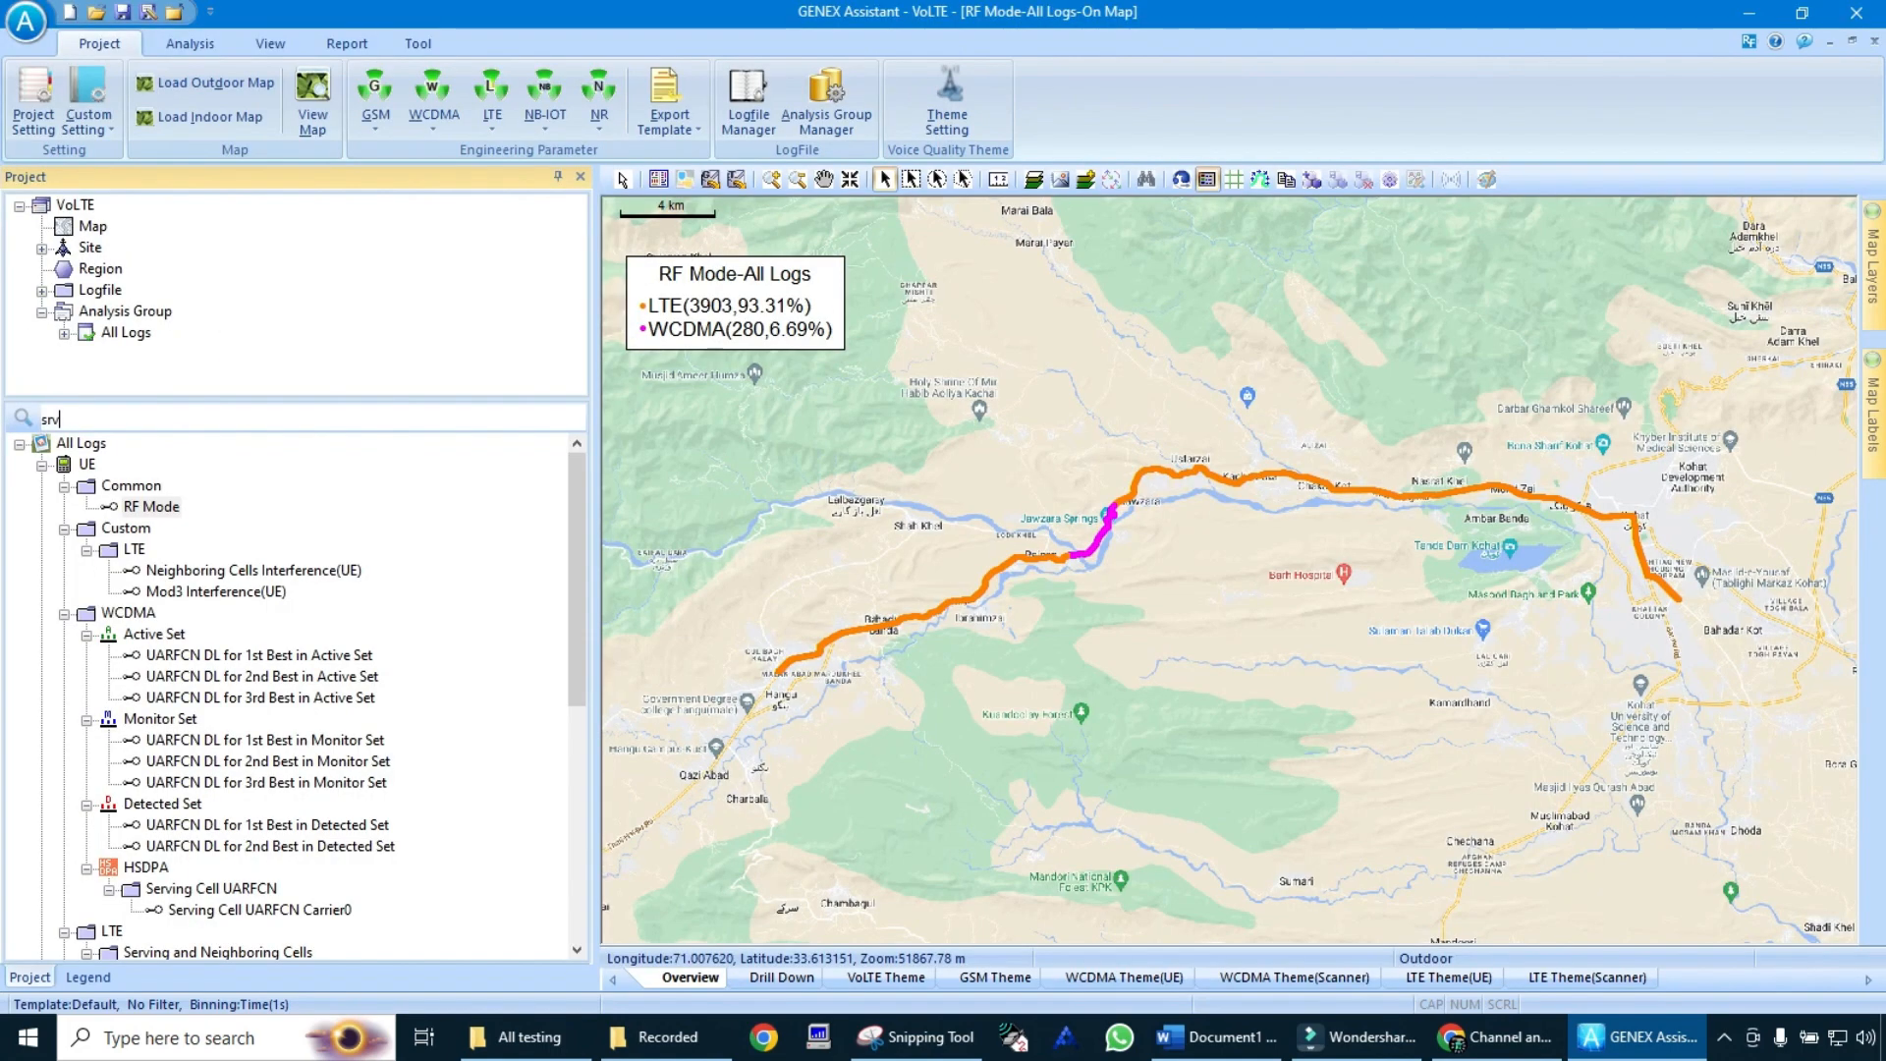
# - Filter the parameters by "srv" and display LTE SRVCCHandoverDelay(ms) on a map and on a sheet
pyautogui.press('Return')
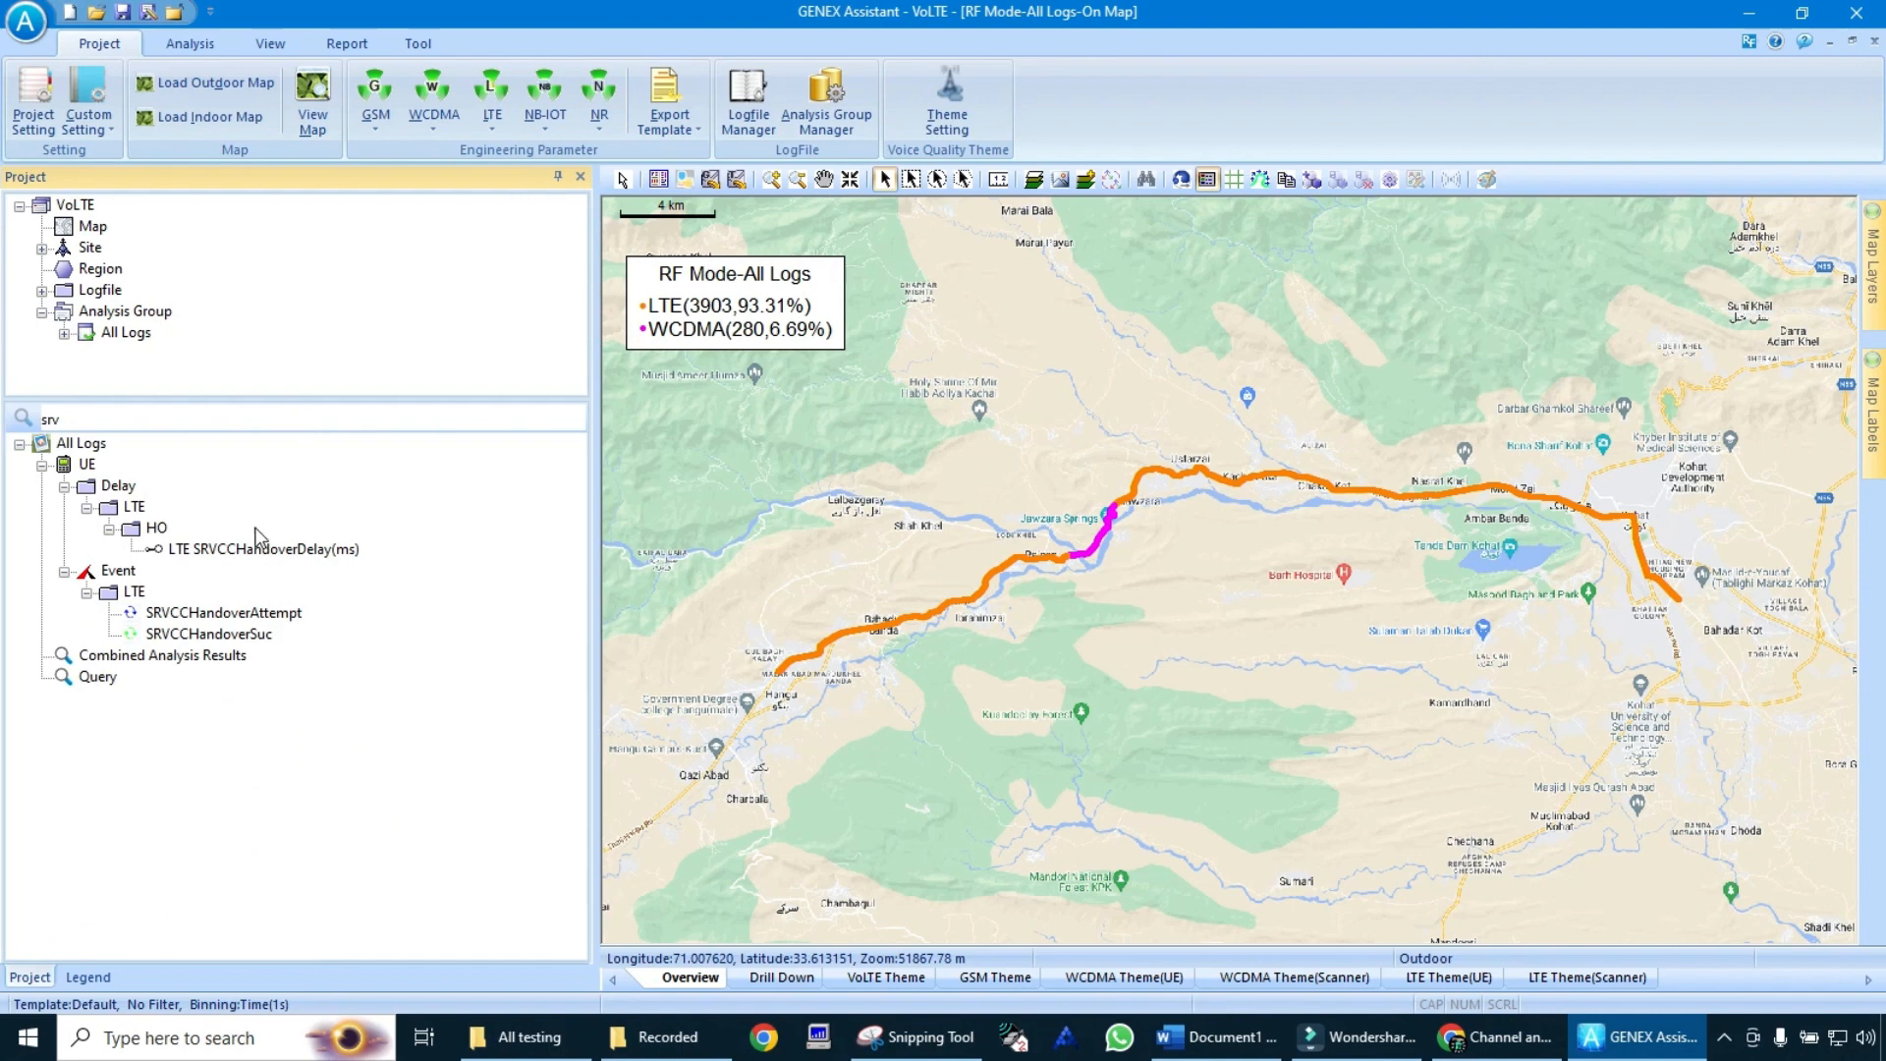
pyautogui.rightClick(318, 548)
pyautogui.click(436, 564)
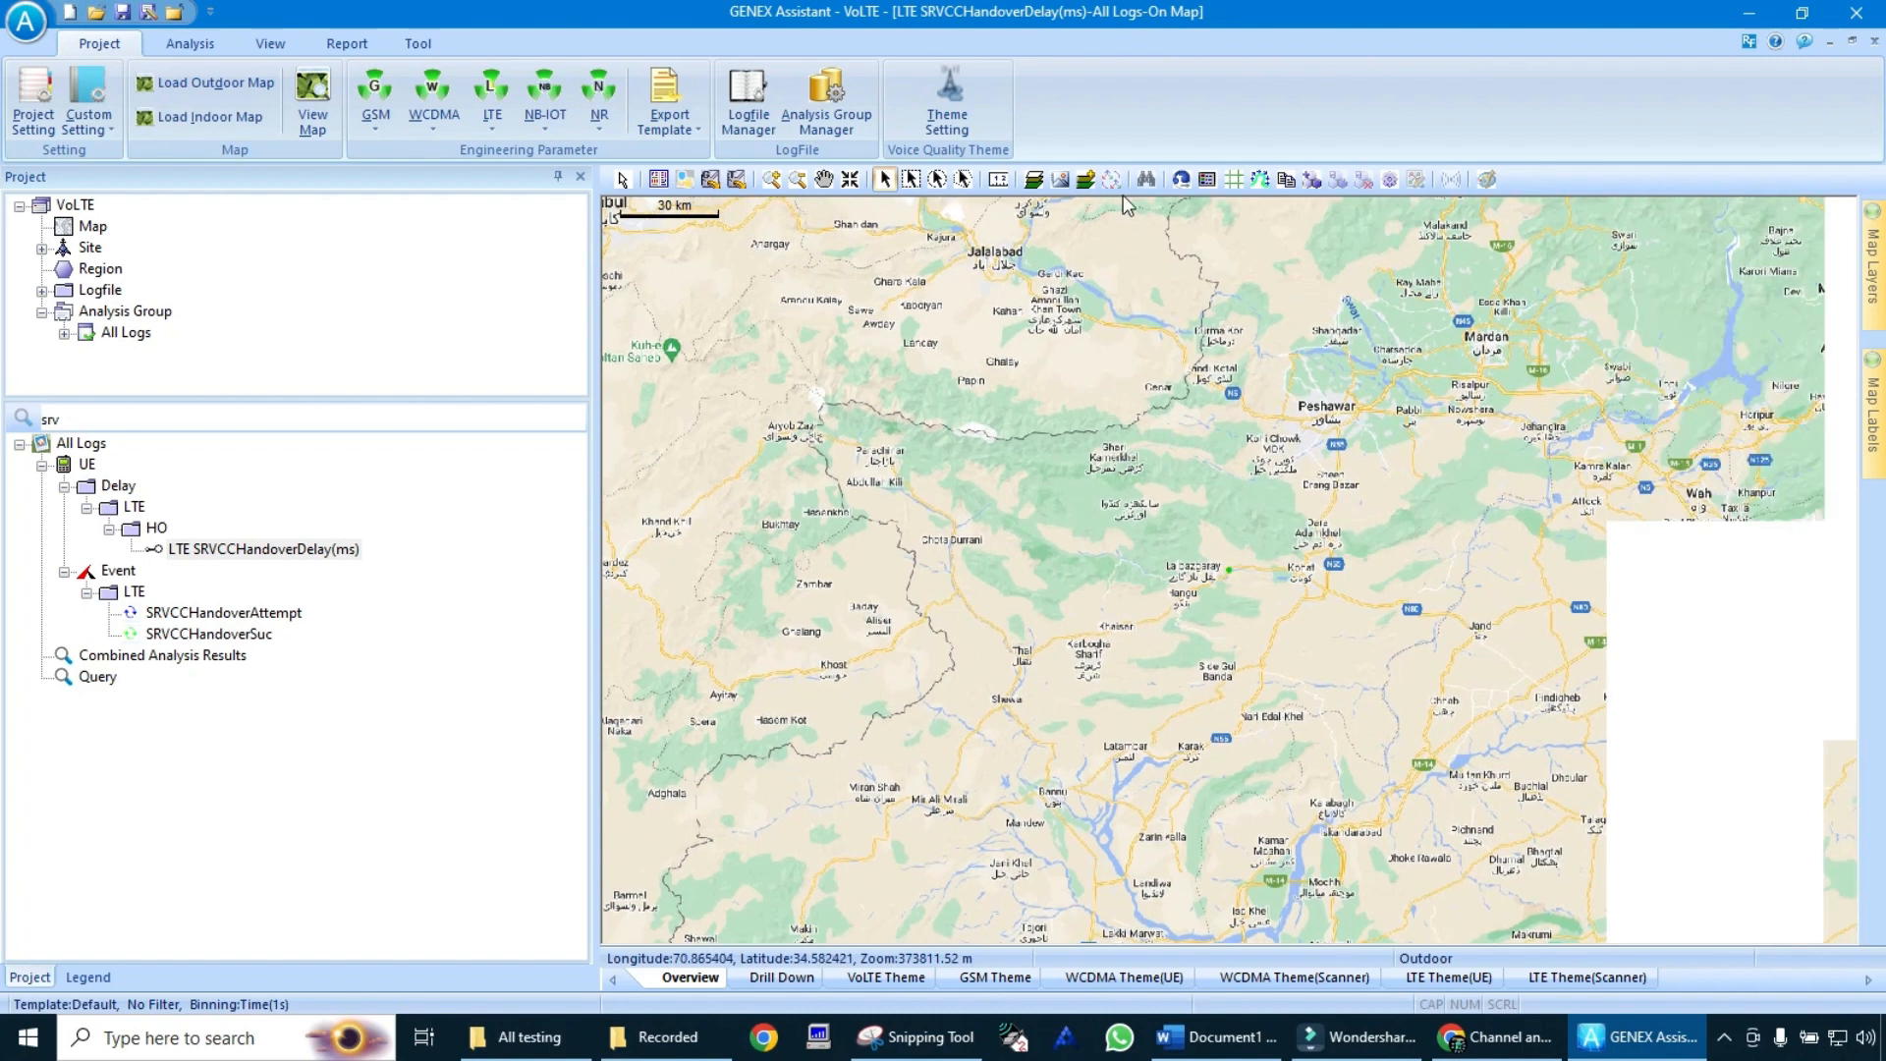
pyautogui.click(771, 178)
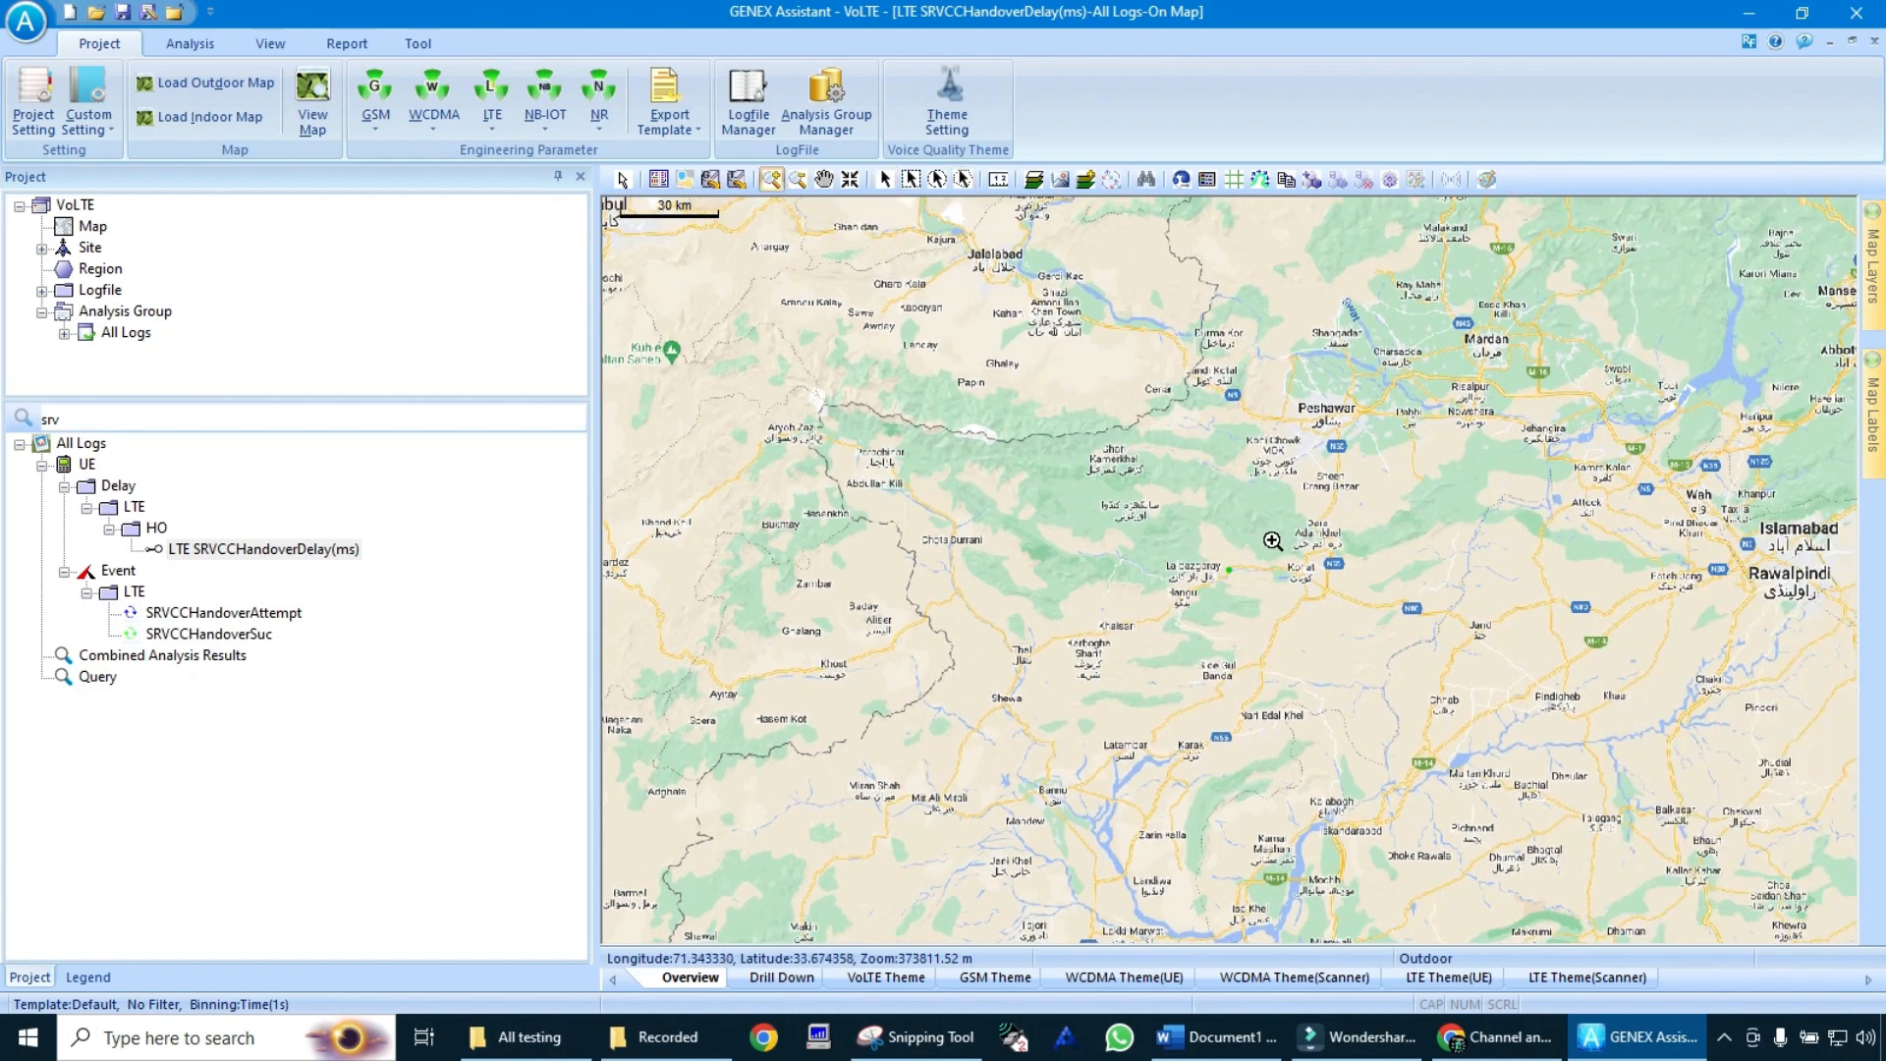
pyautogui.moveTo(1235, 536); pyautogui.dragTo(1209, 629)
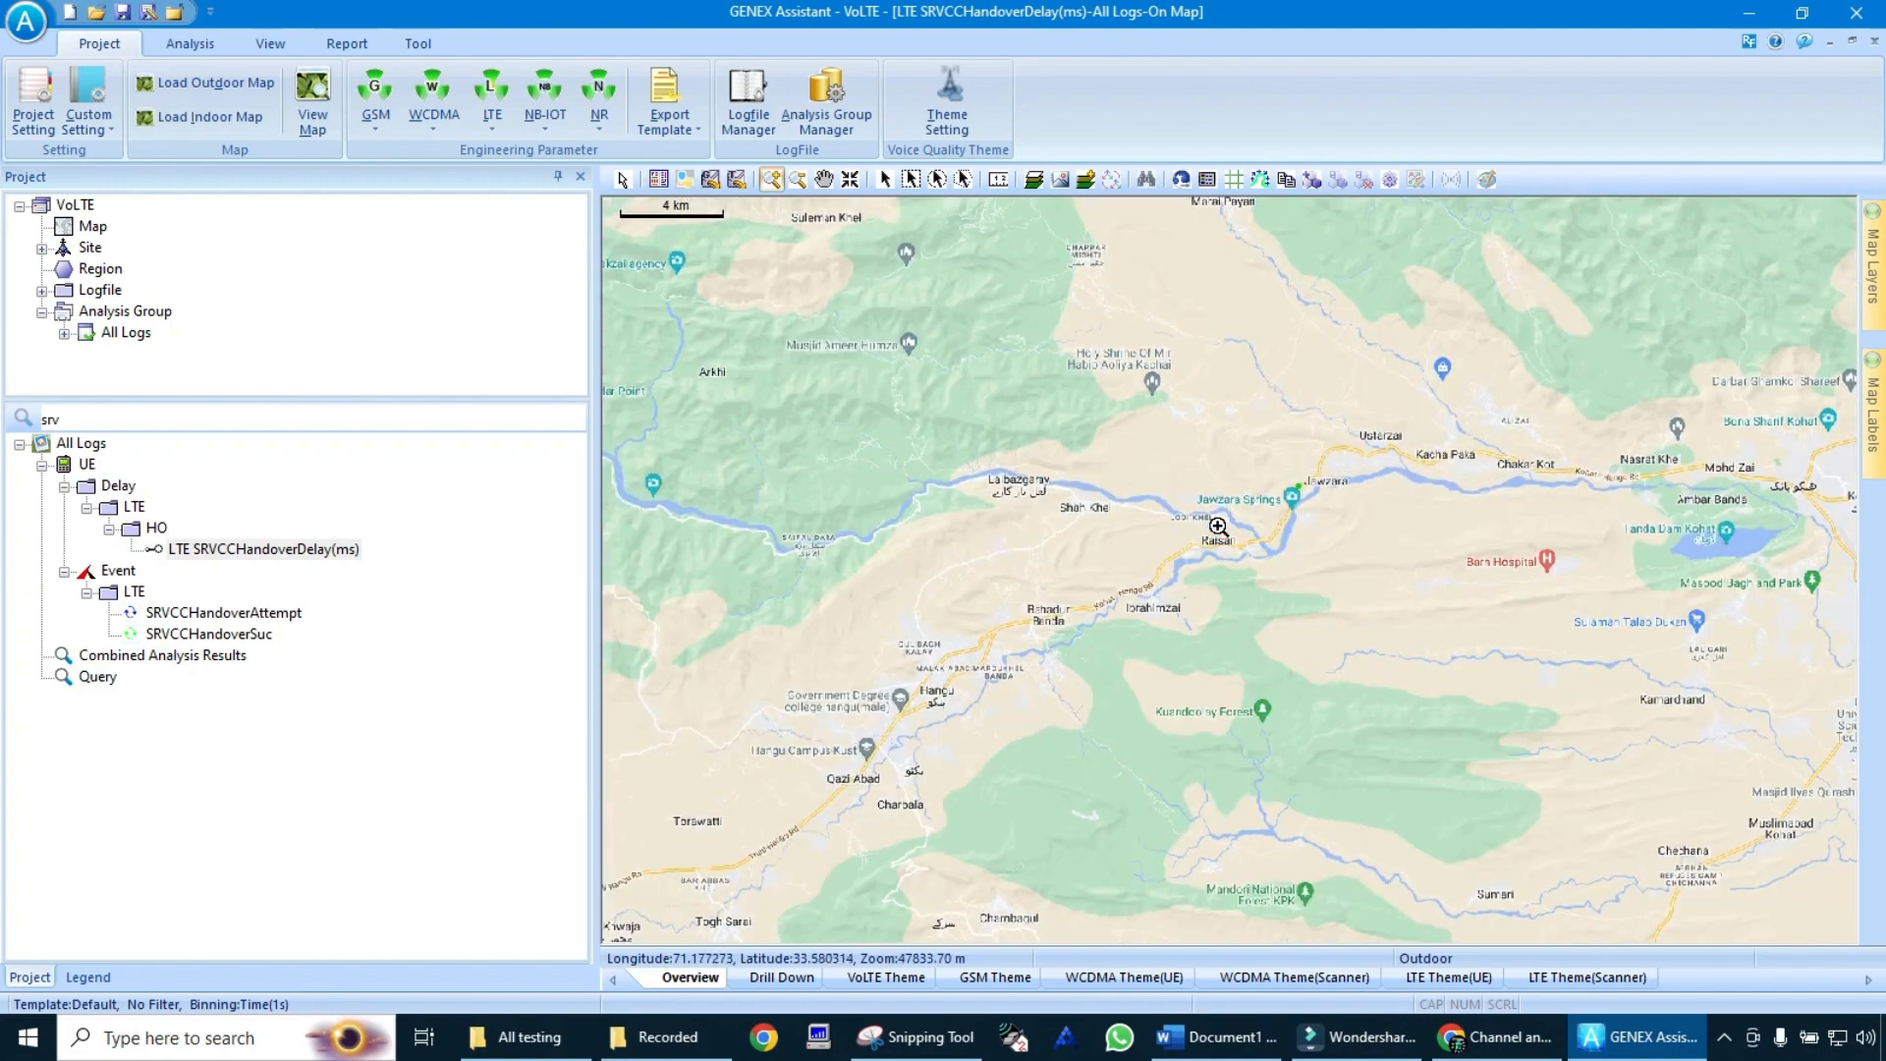
pyautogui.rightClick(299, 548)
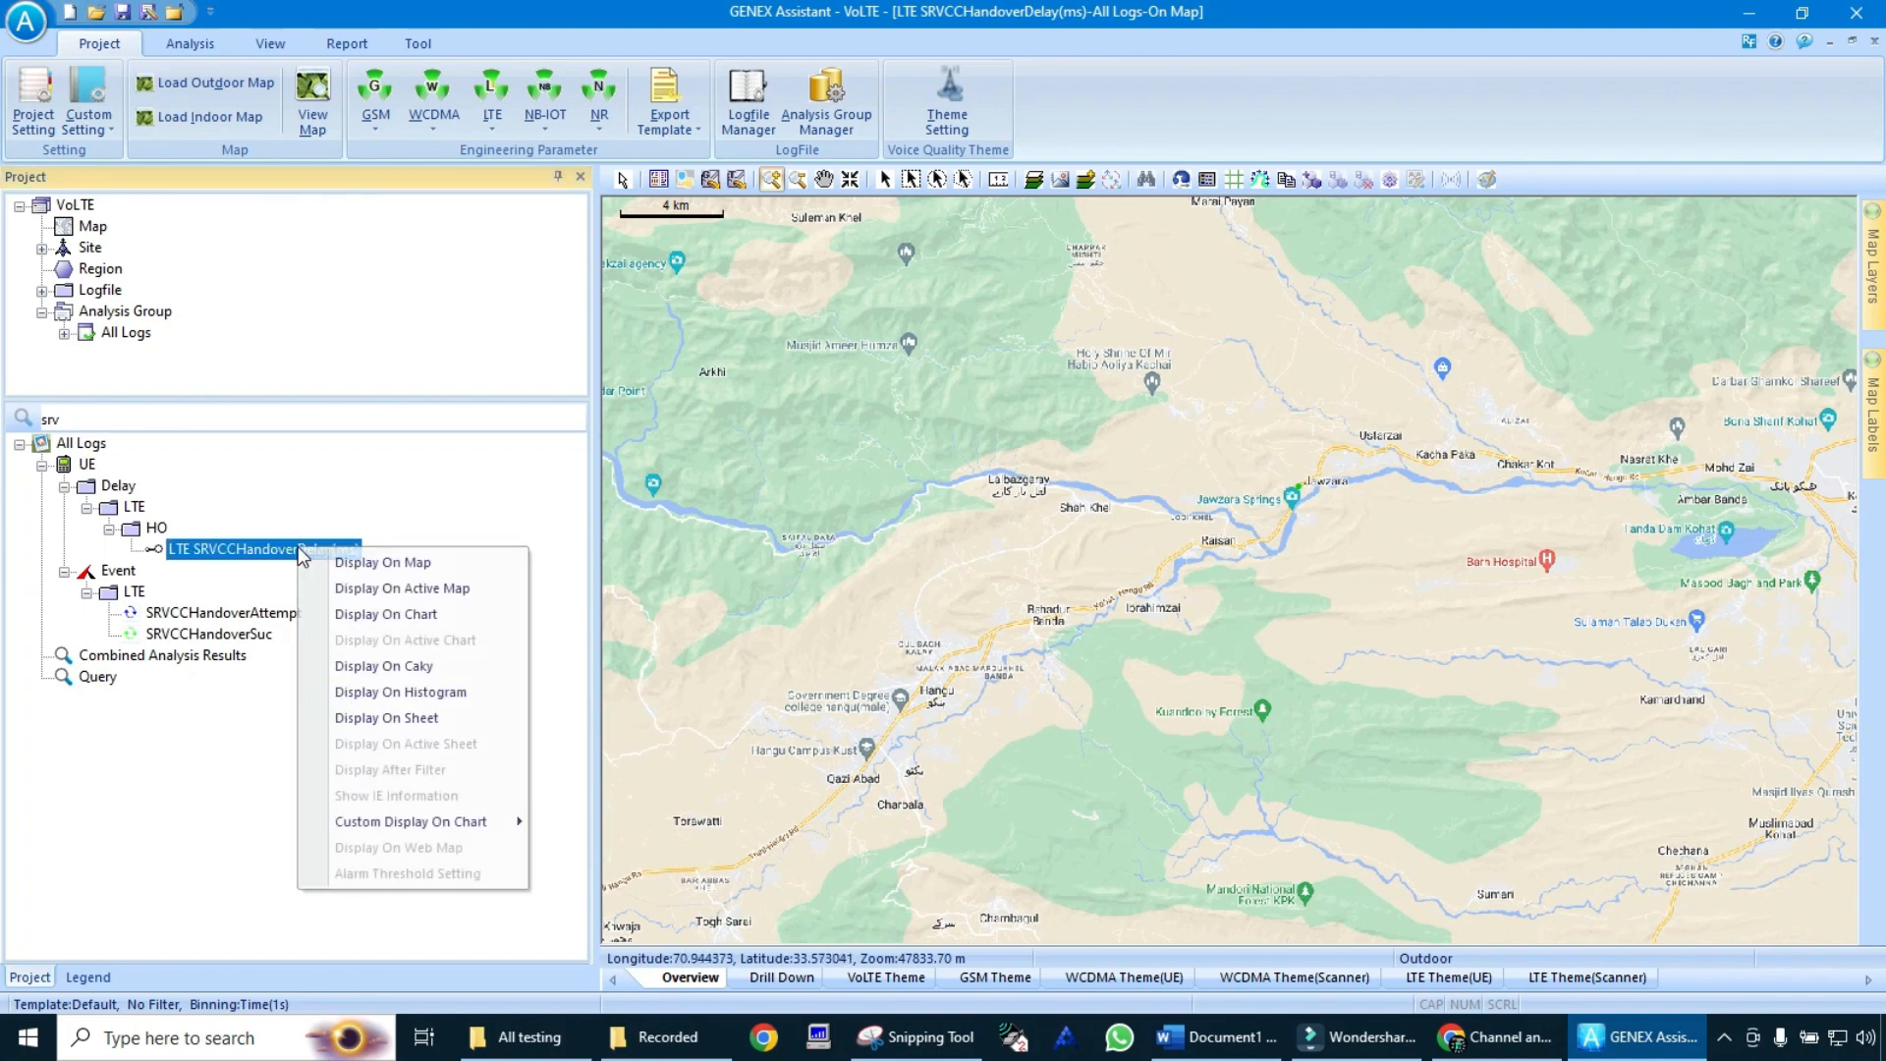
pyautogui.click(430, 712)
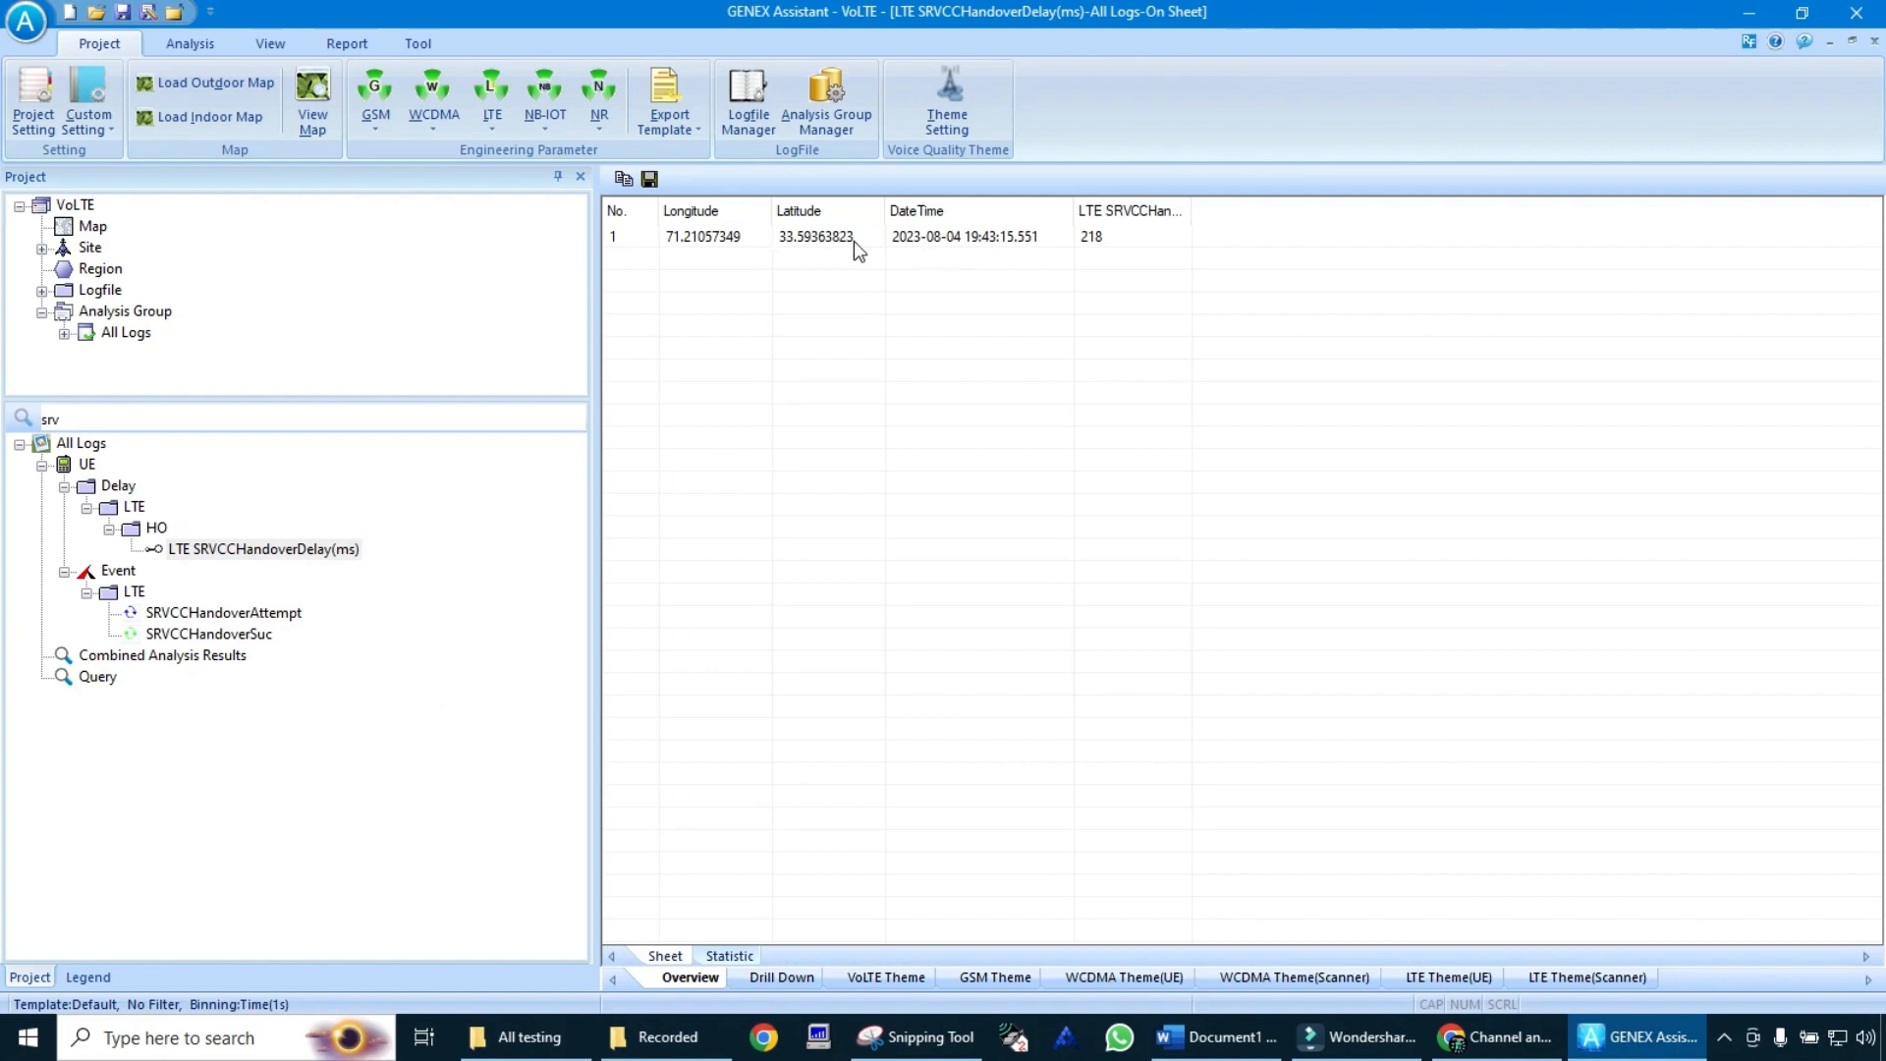
# - Display Serving PCI for All Logs on a map and turn on the map legend
pyautogui.click(413, 411)
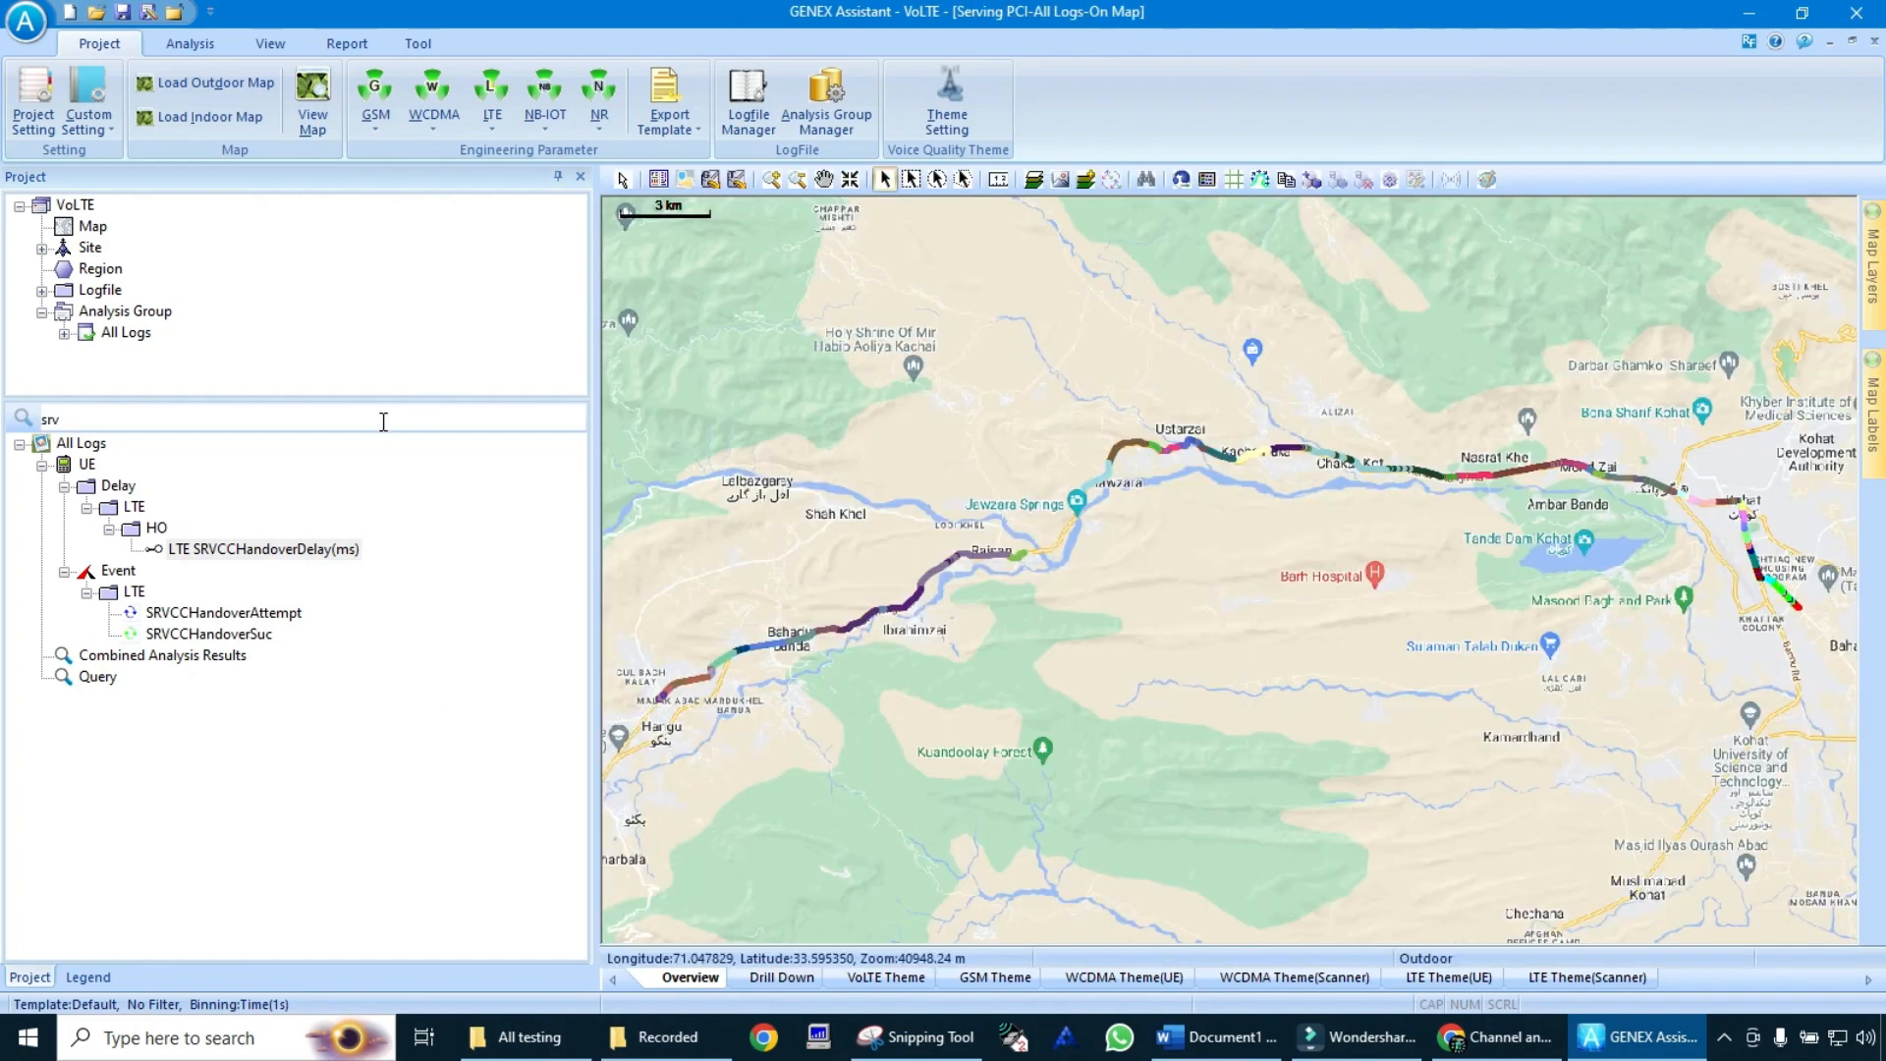
pyautogui.click(381, 418)
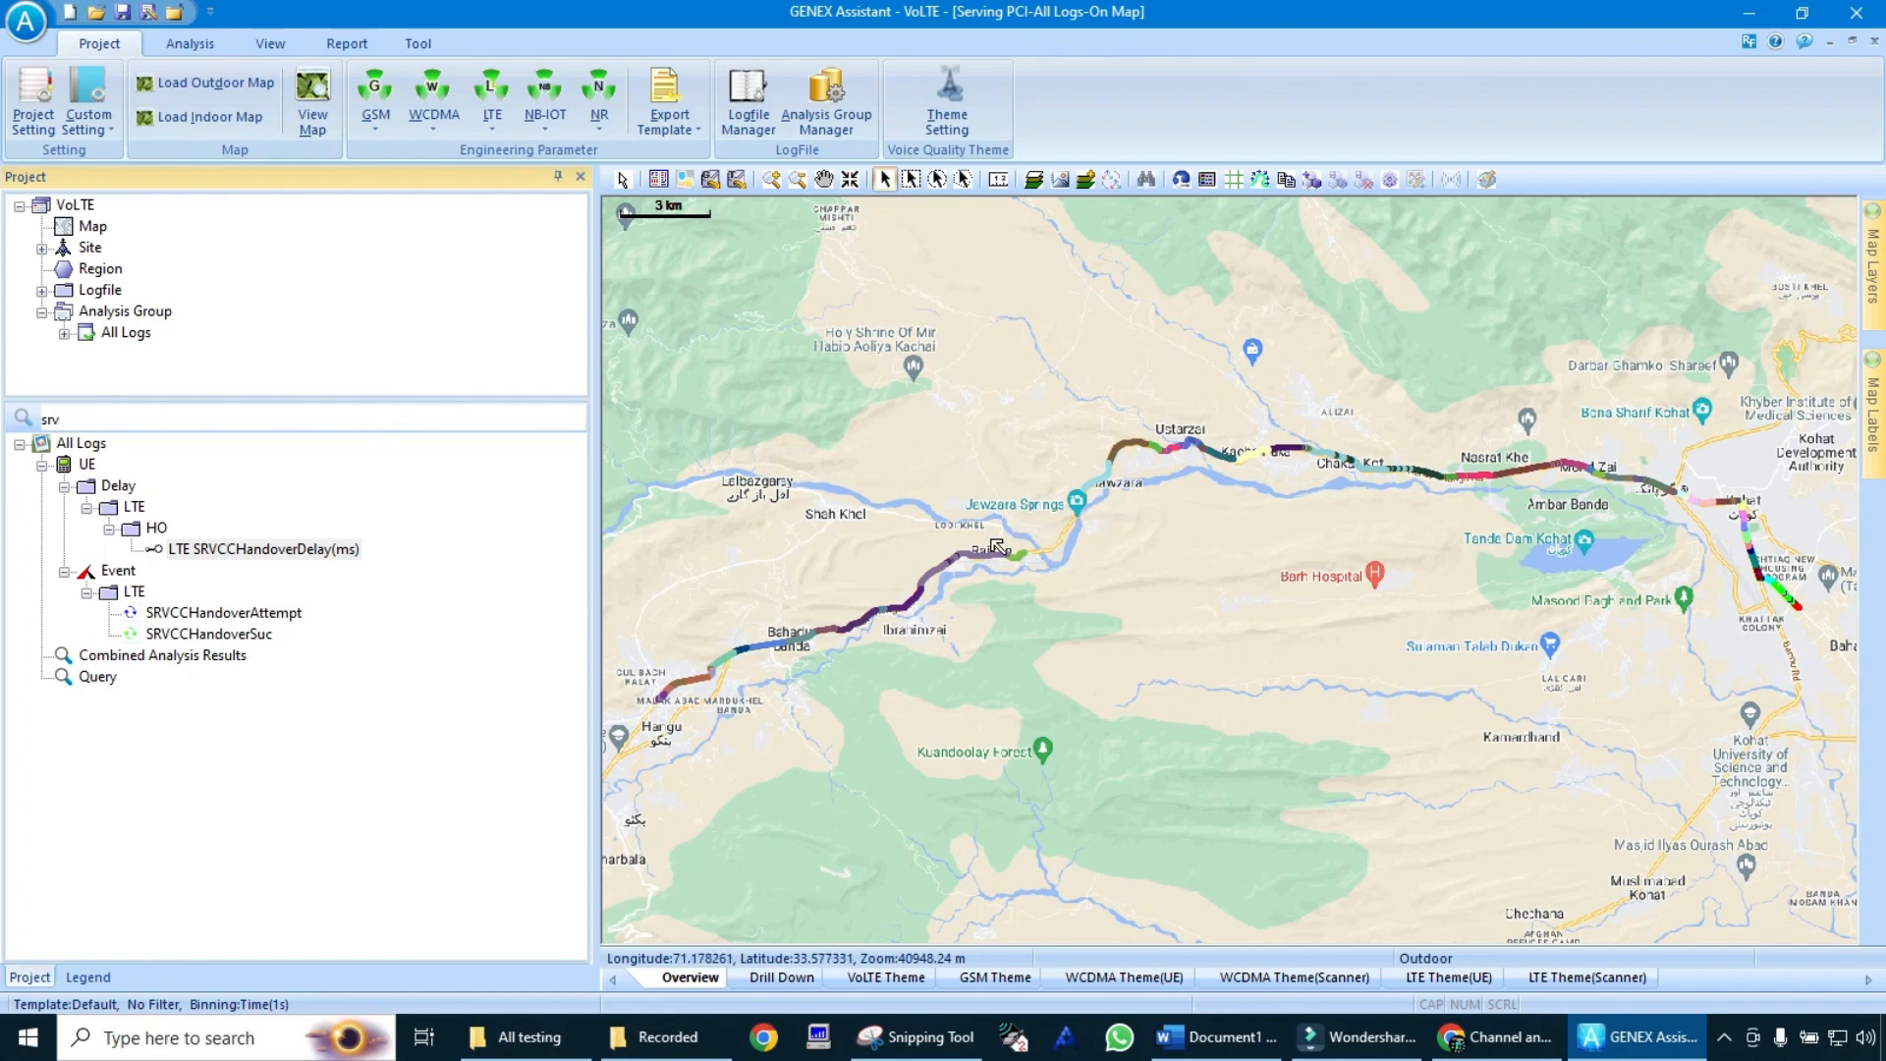
pyautogui.click(1207, 179)
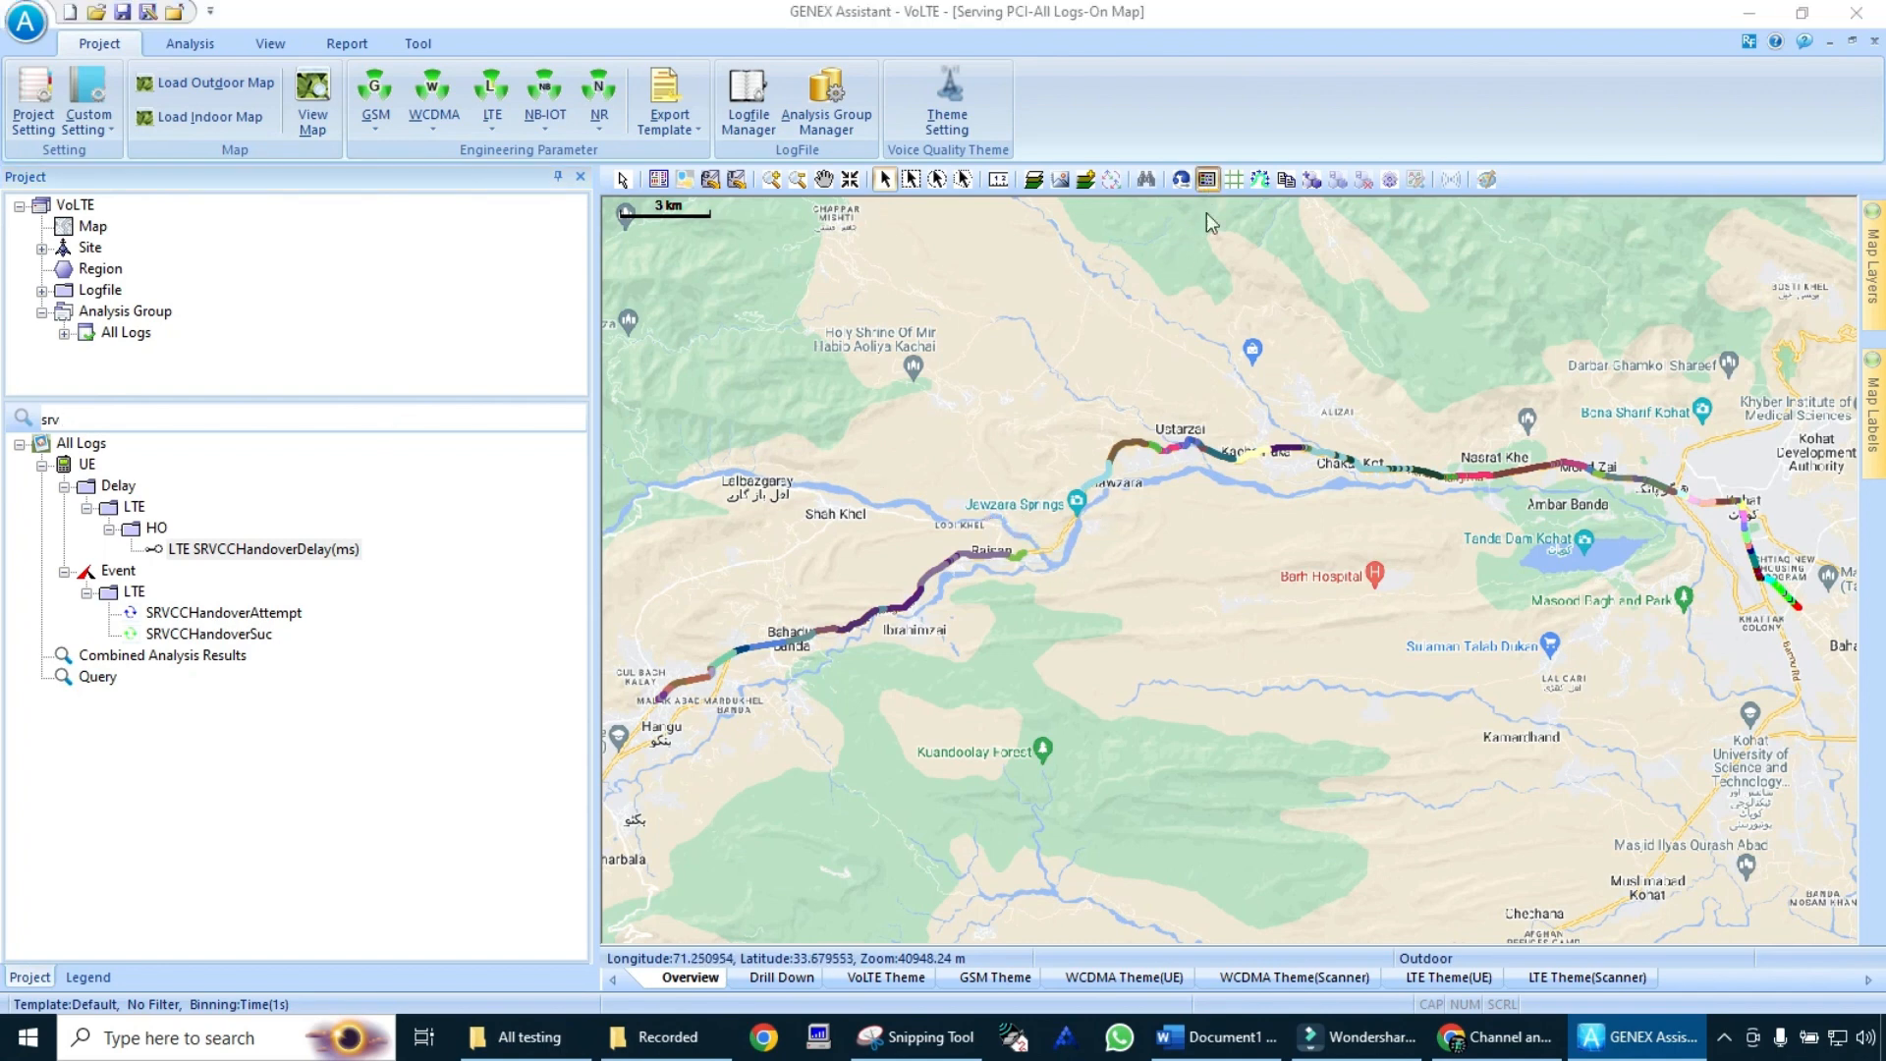
# - Show the Serving PCI legend with count and percent, and display Serving RSRP on a map after filtering the parameters by "rsrp"
pyautogui.click(1023, 573)
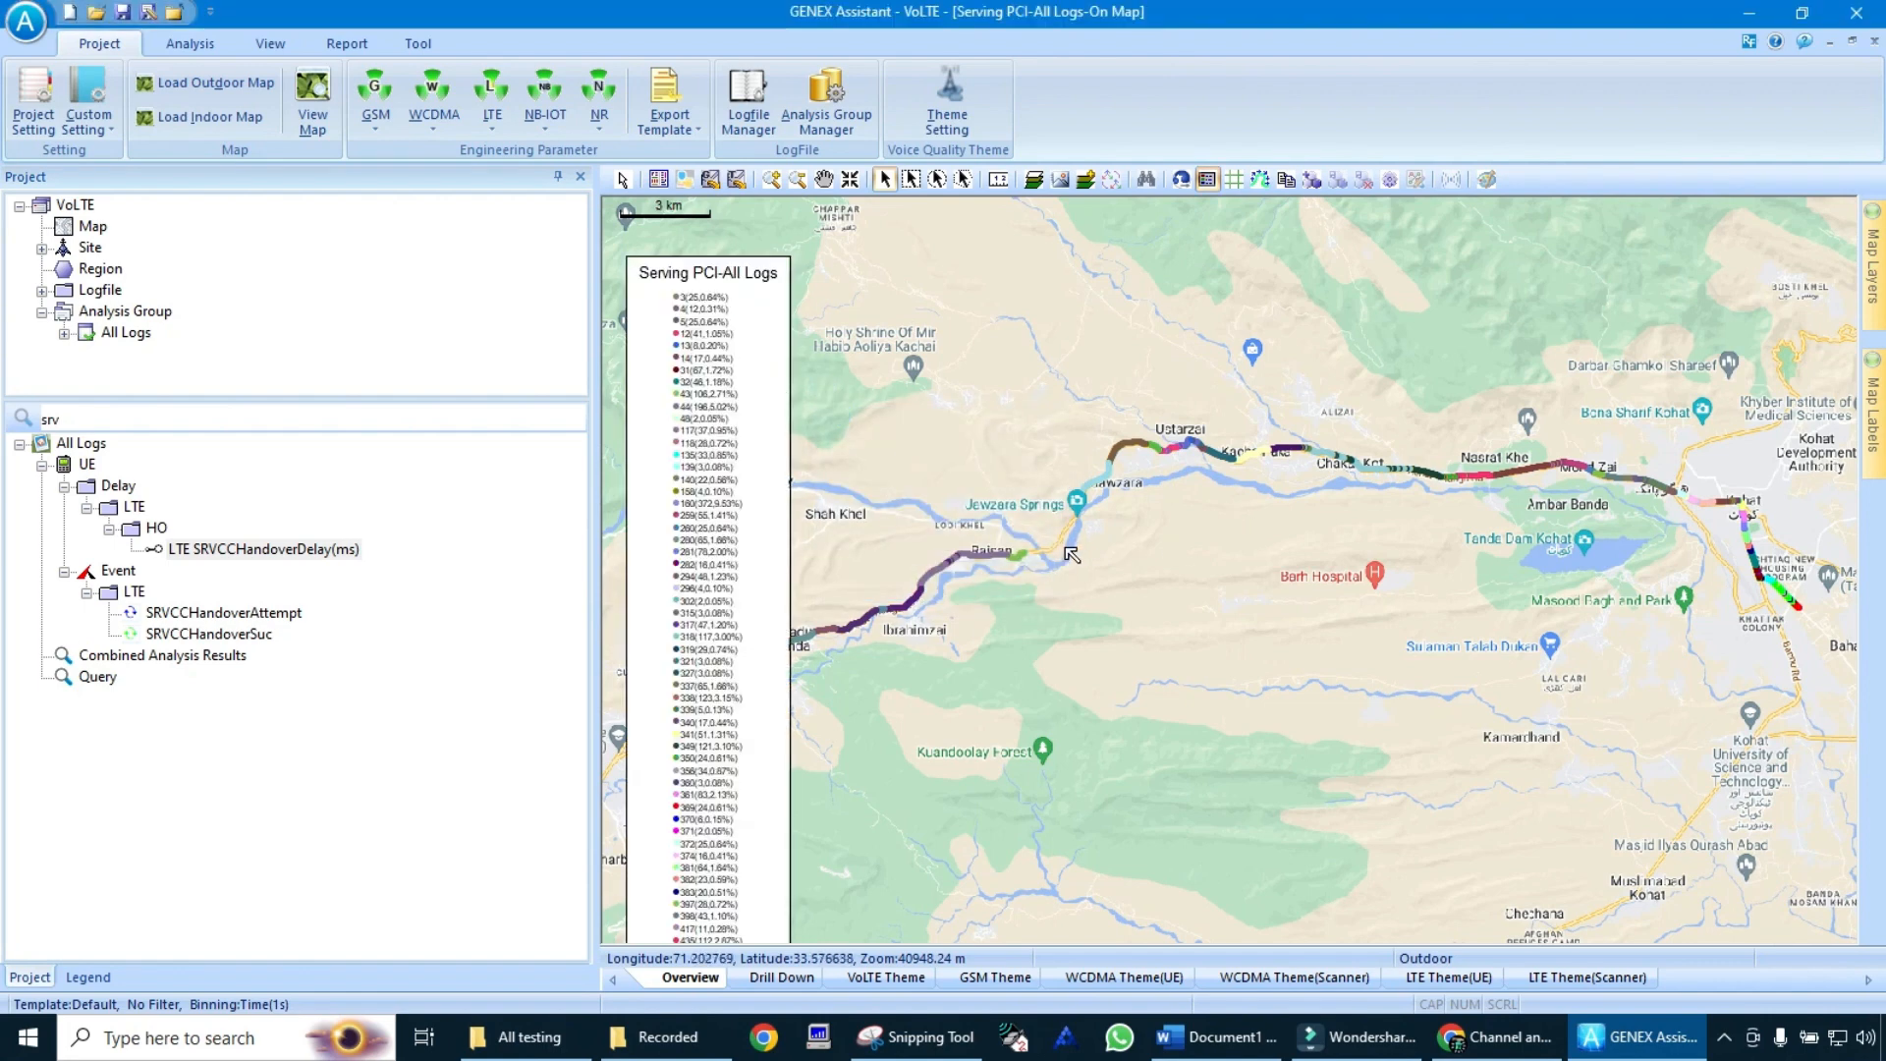
pyautogui.doubleClick(430, 427)
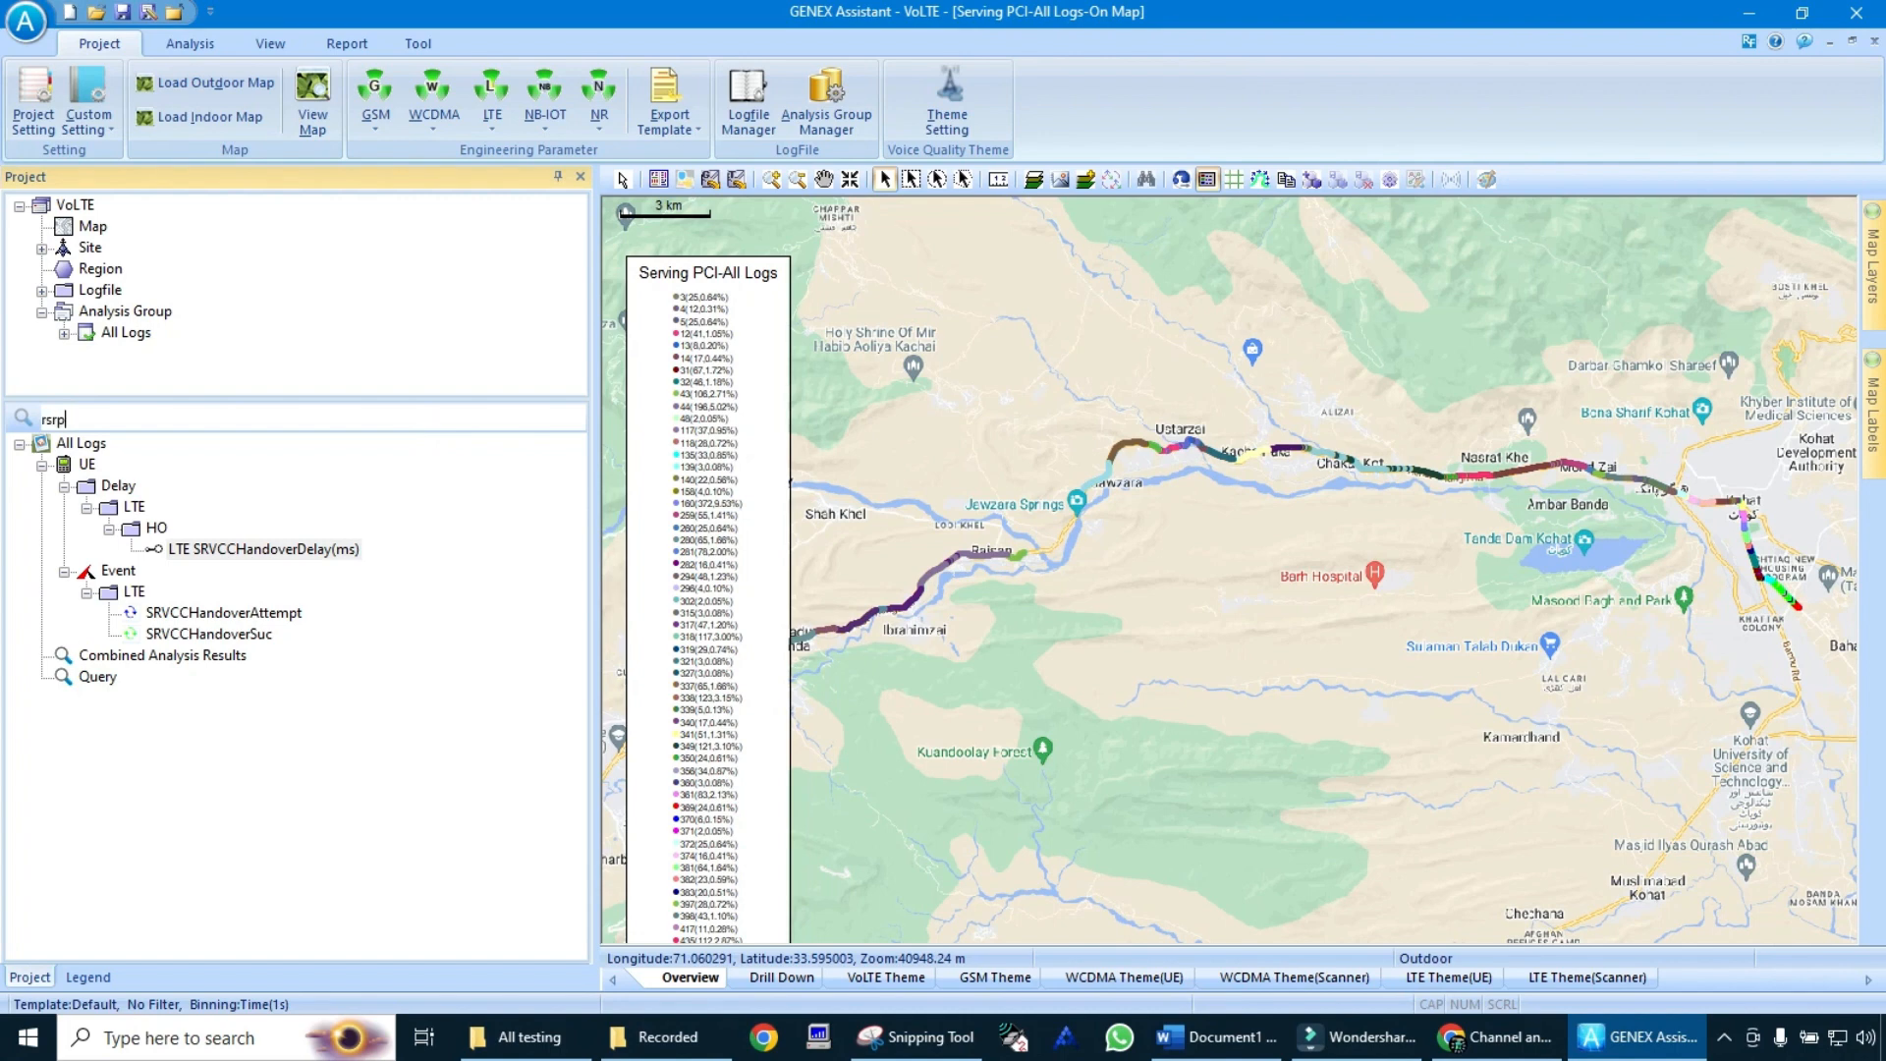
pyautogui.press('Return')
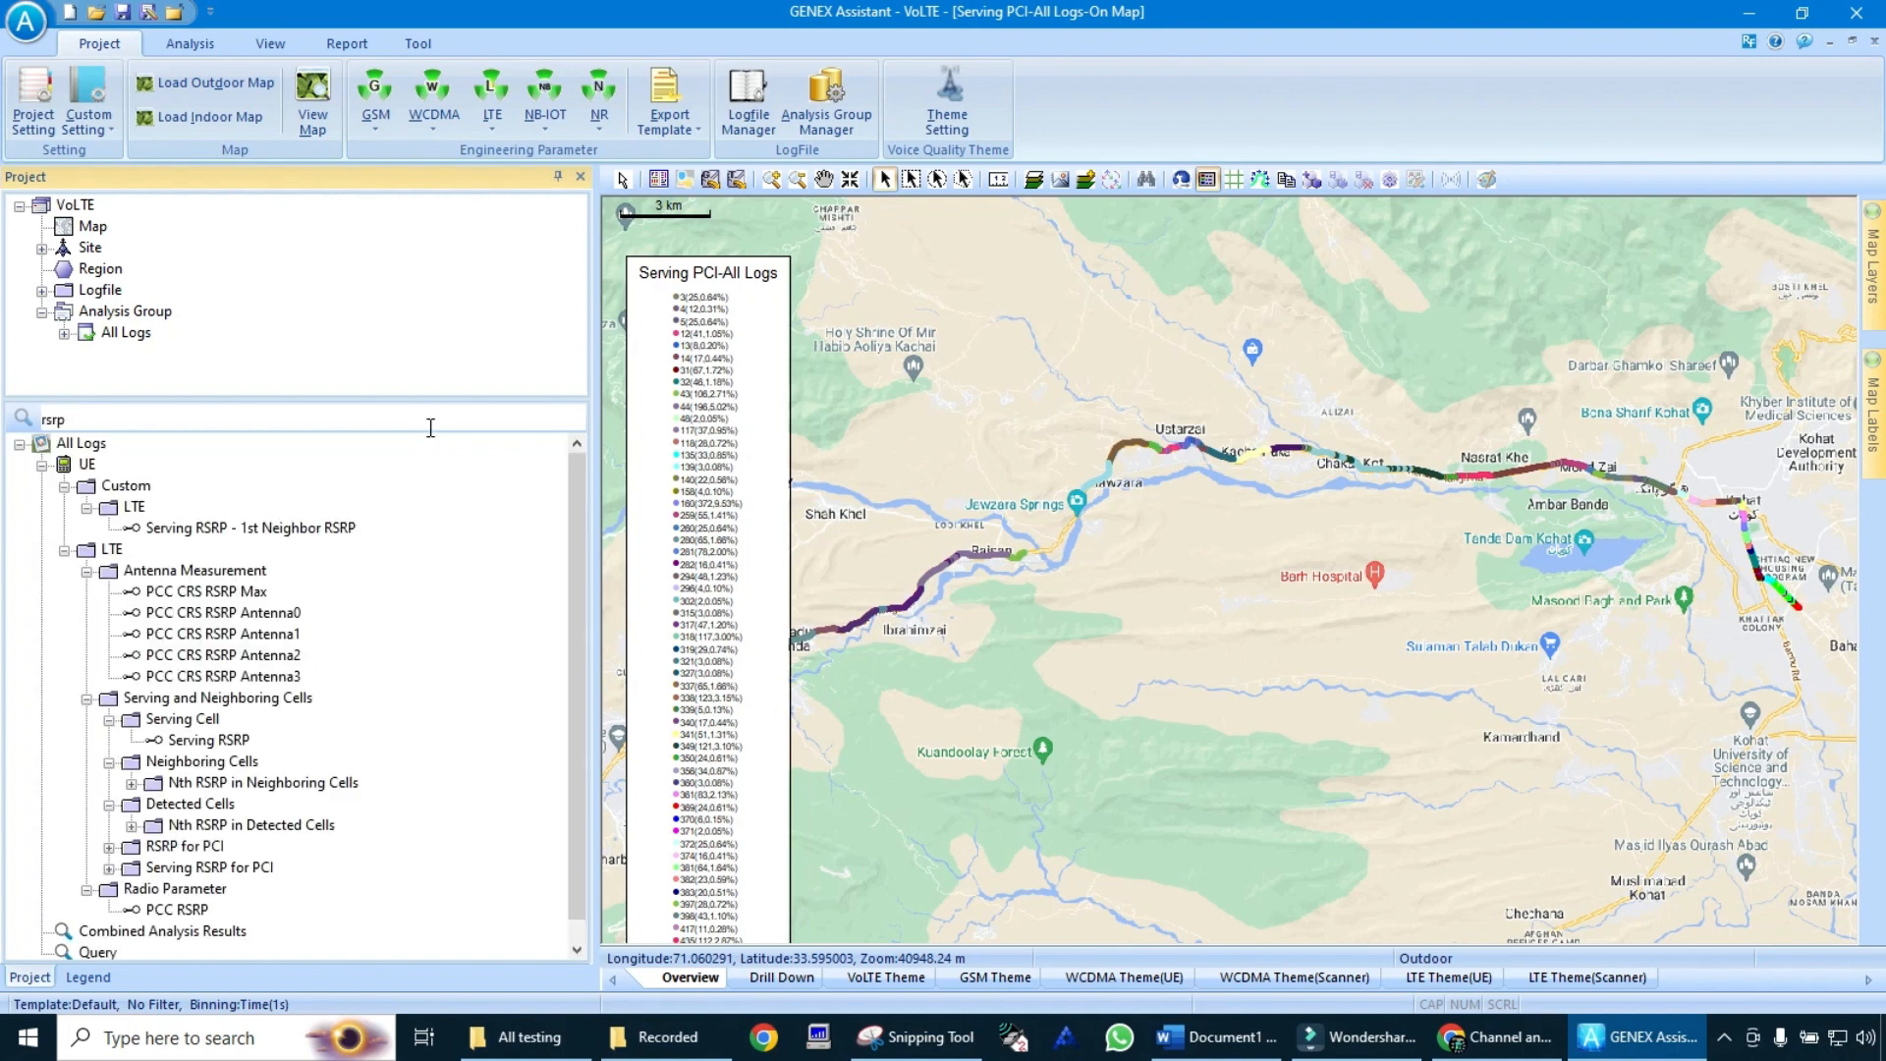
pyautogui.doubleClick(240, 744)
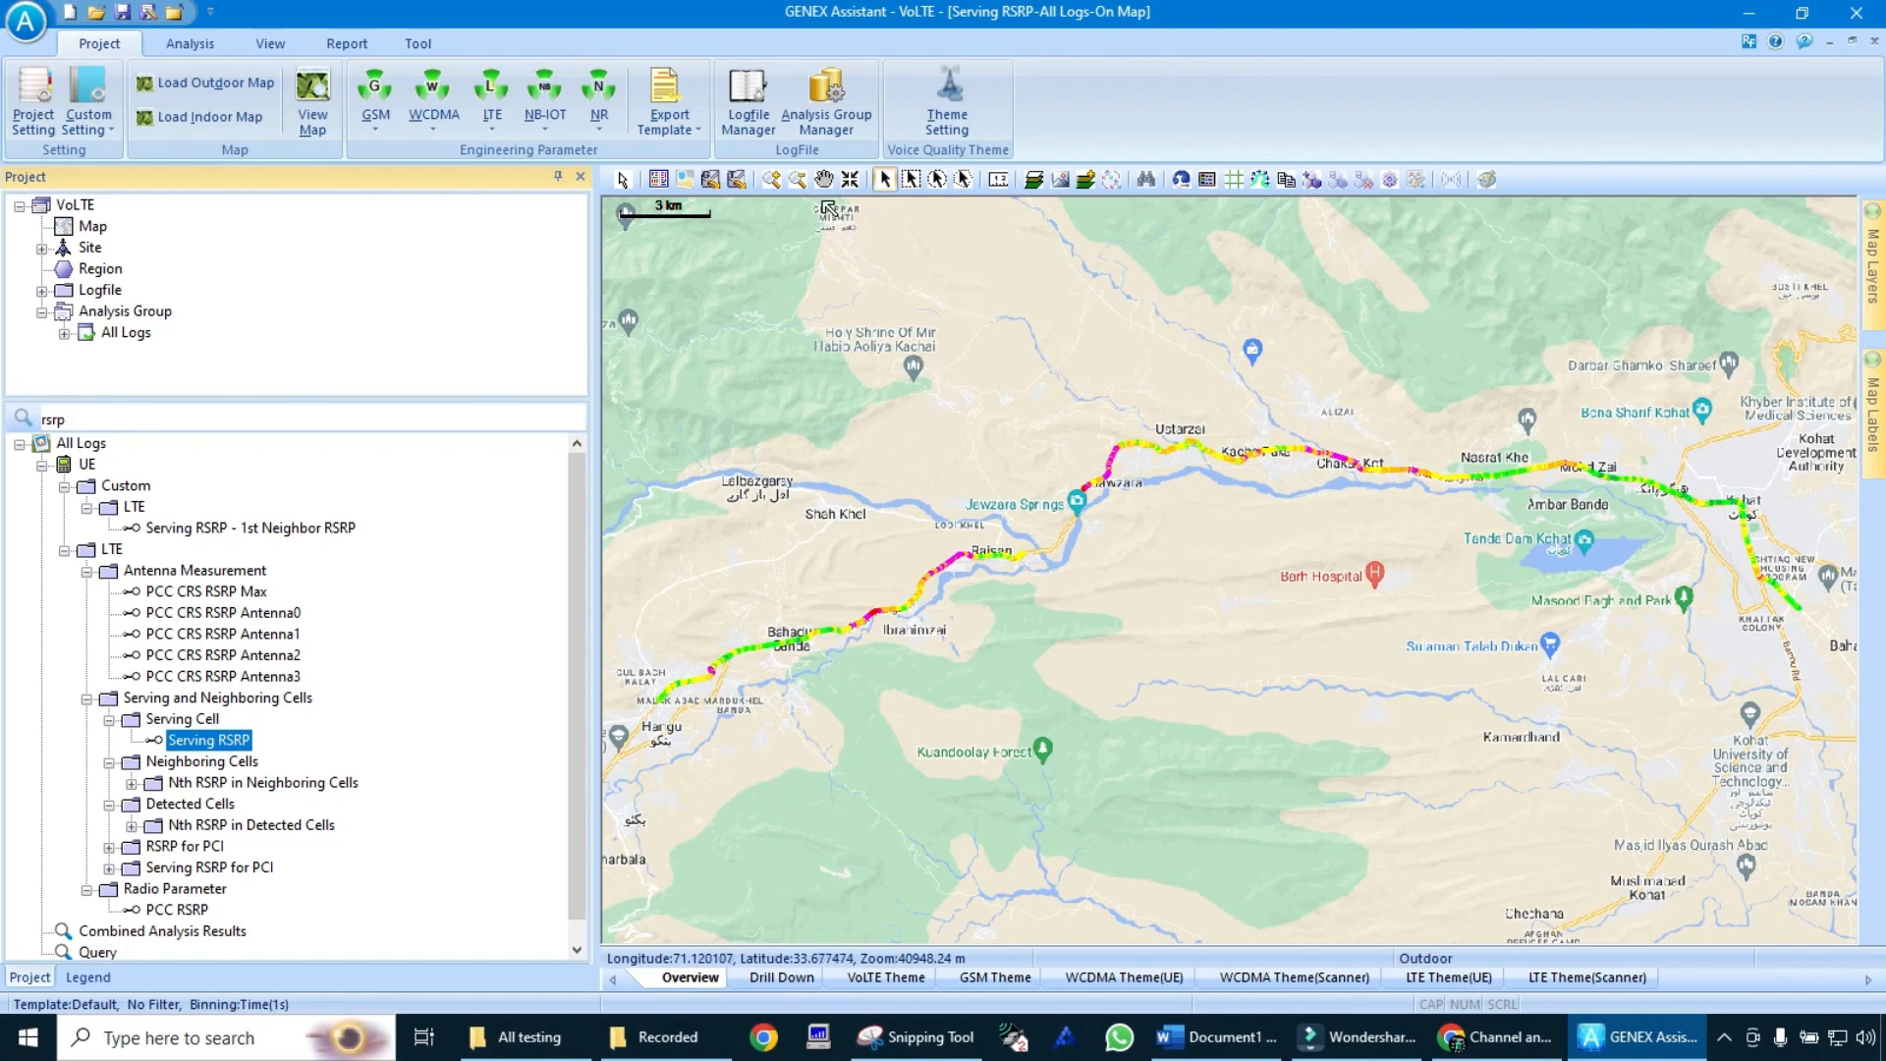
# - Inspect the Serving RSRP of the last samples before the route gap near Special 5 Check Post on the map
pyautogui.click(771, 178)
pyautogui.moveTo(985, 477); pyautogui.dragTo(1169, 580)
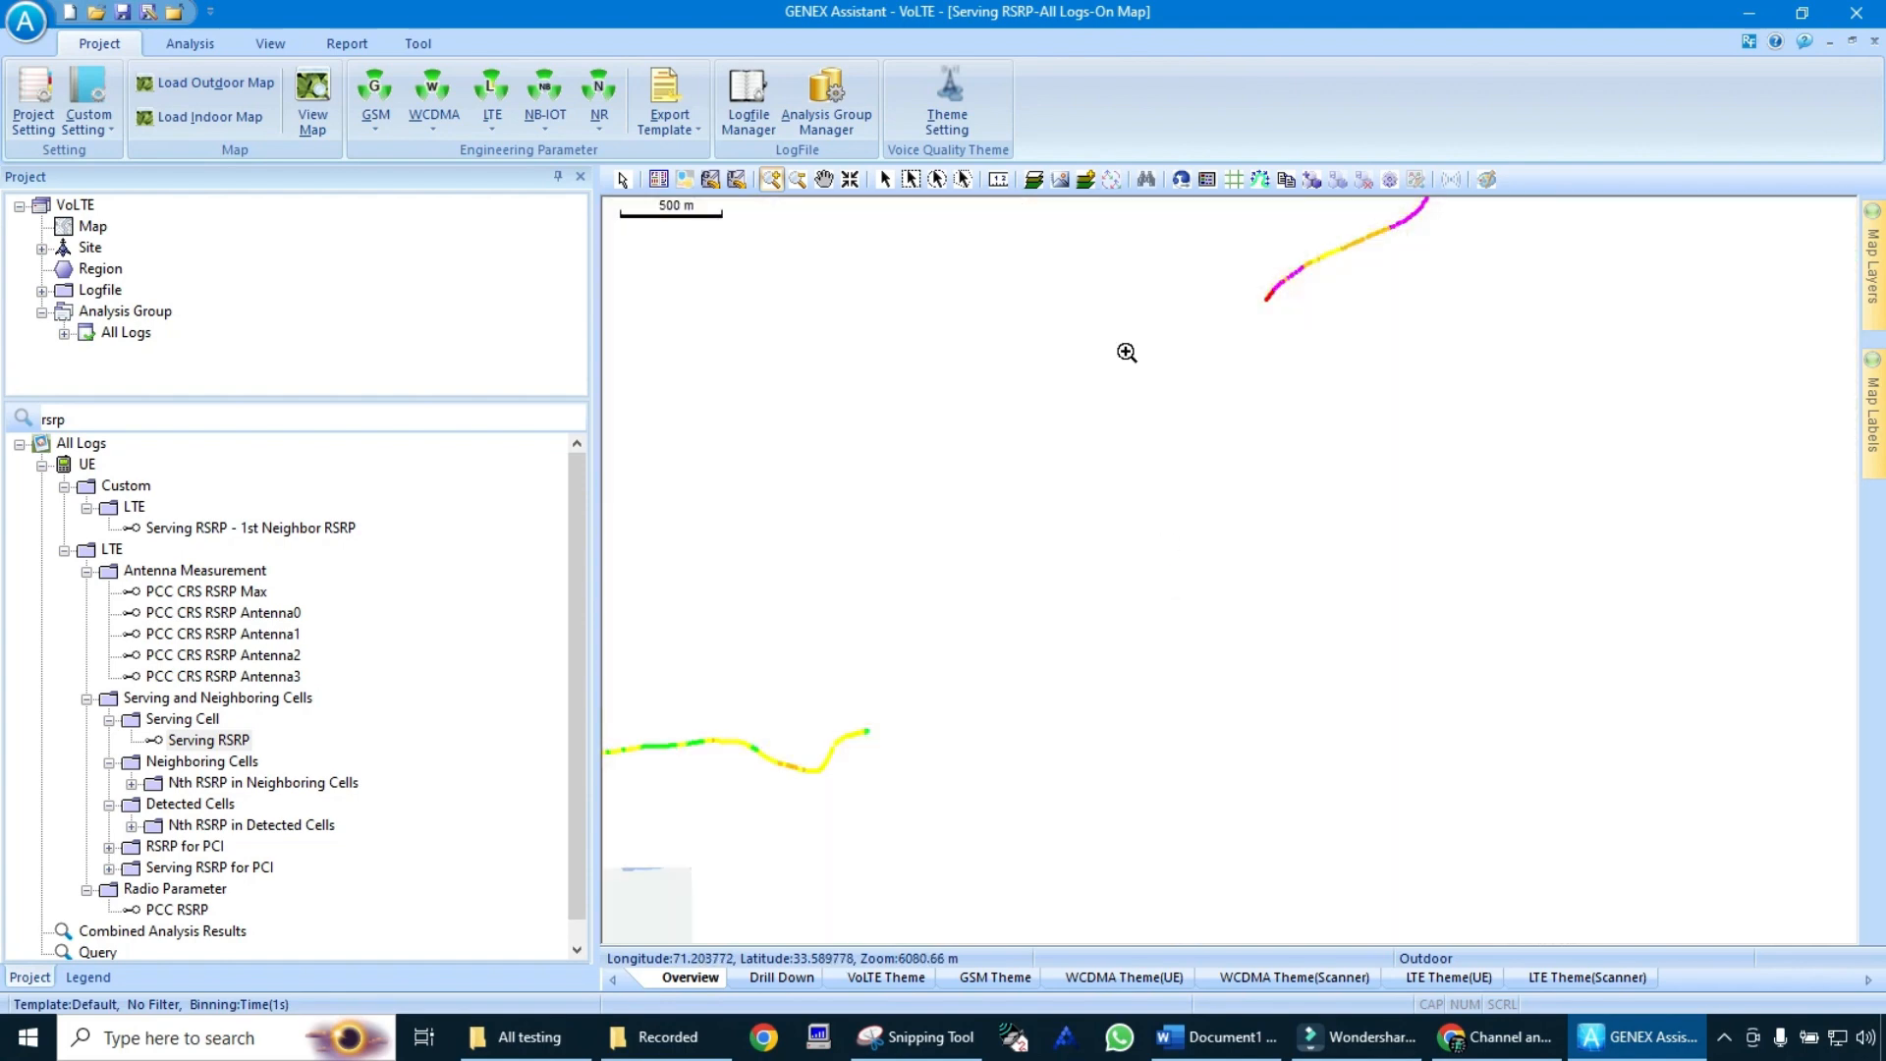
pyautogui.moveTo(1400, 390); pyautogui.dragTo(1501, 459)
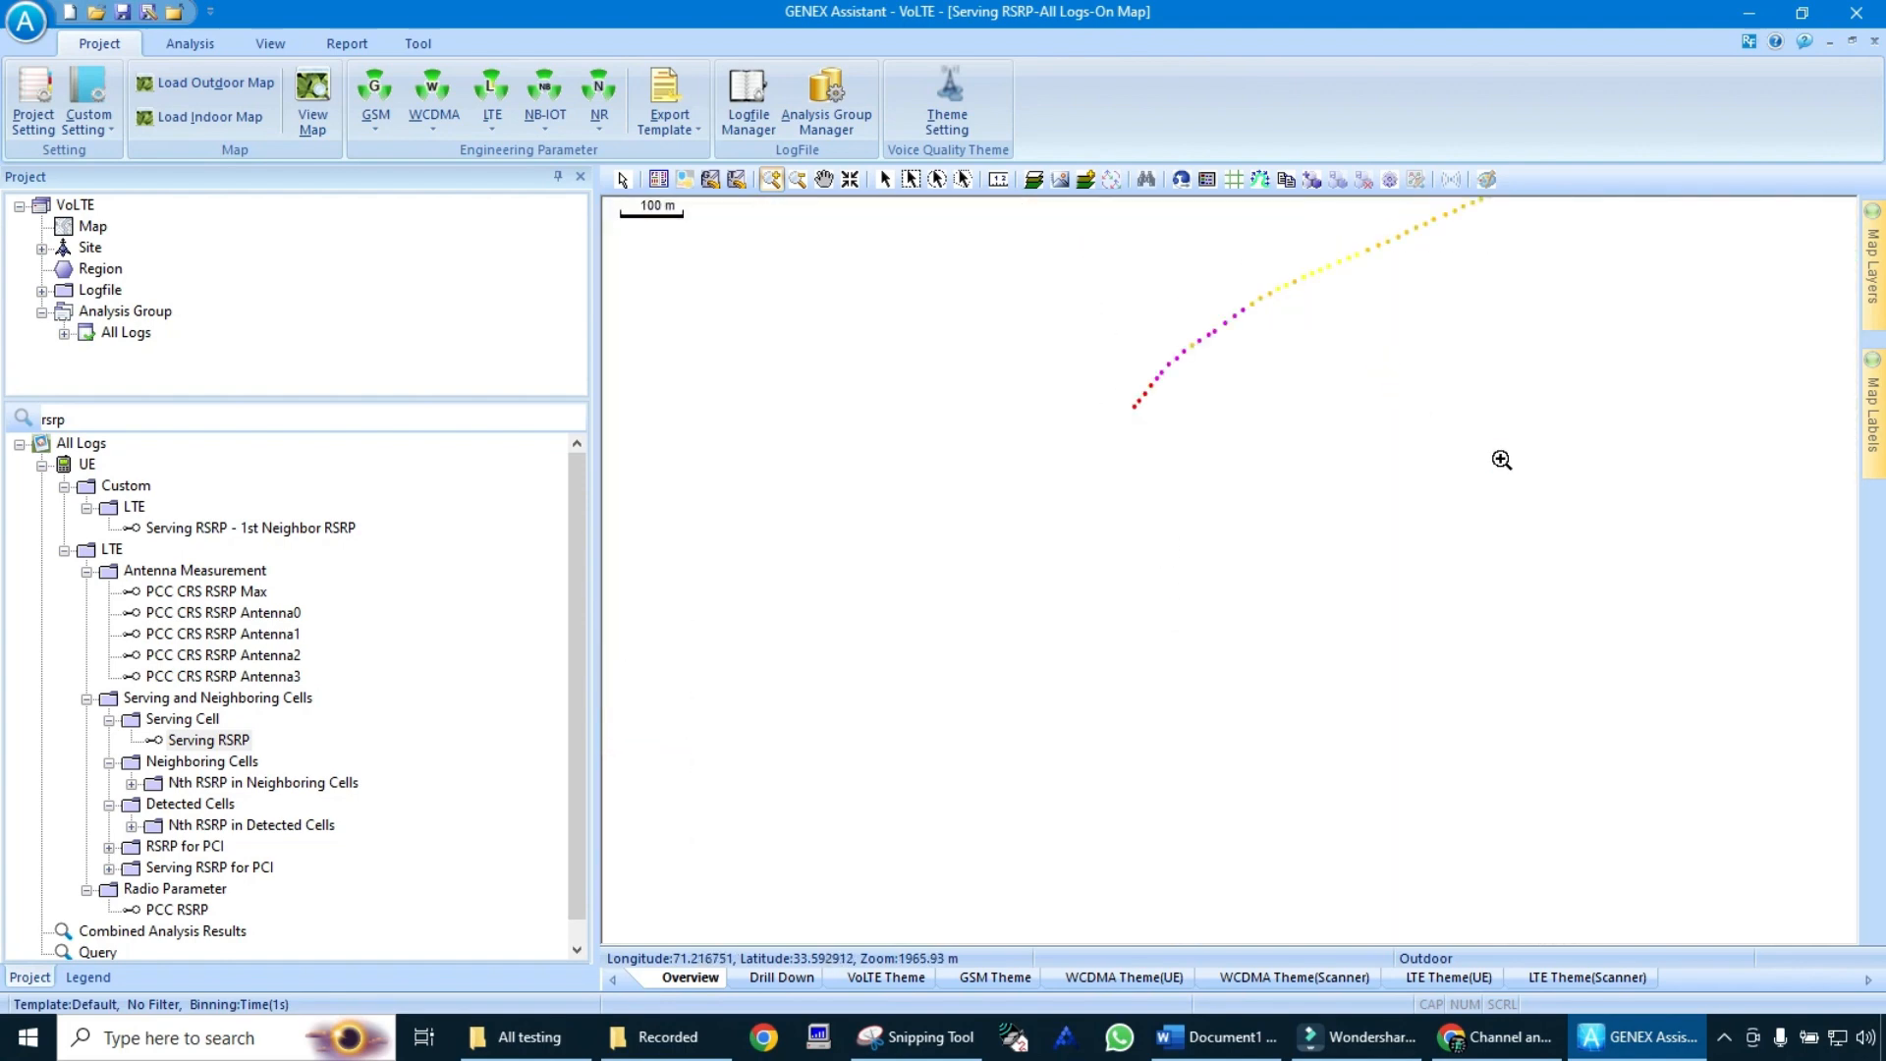
pyautogui.moveTo(1195, 342)
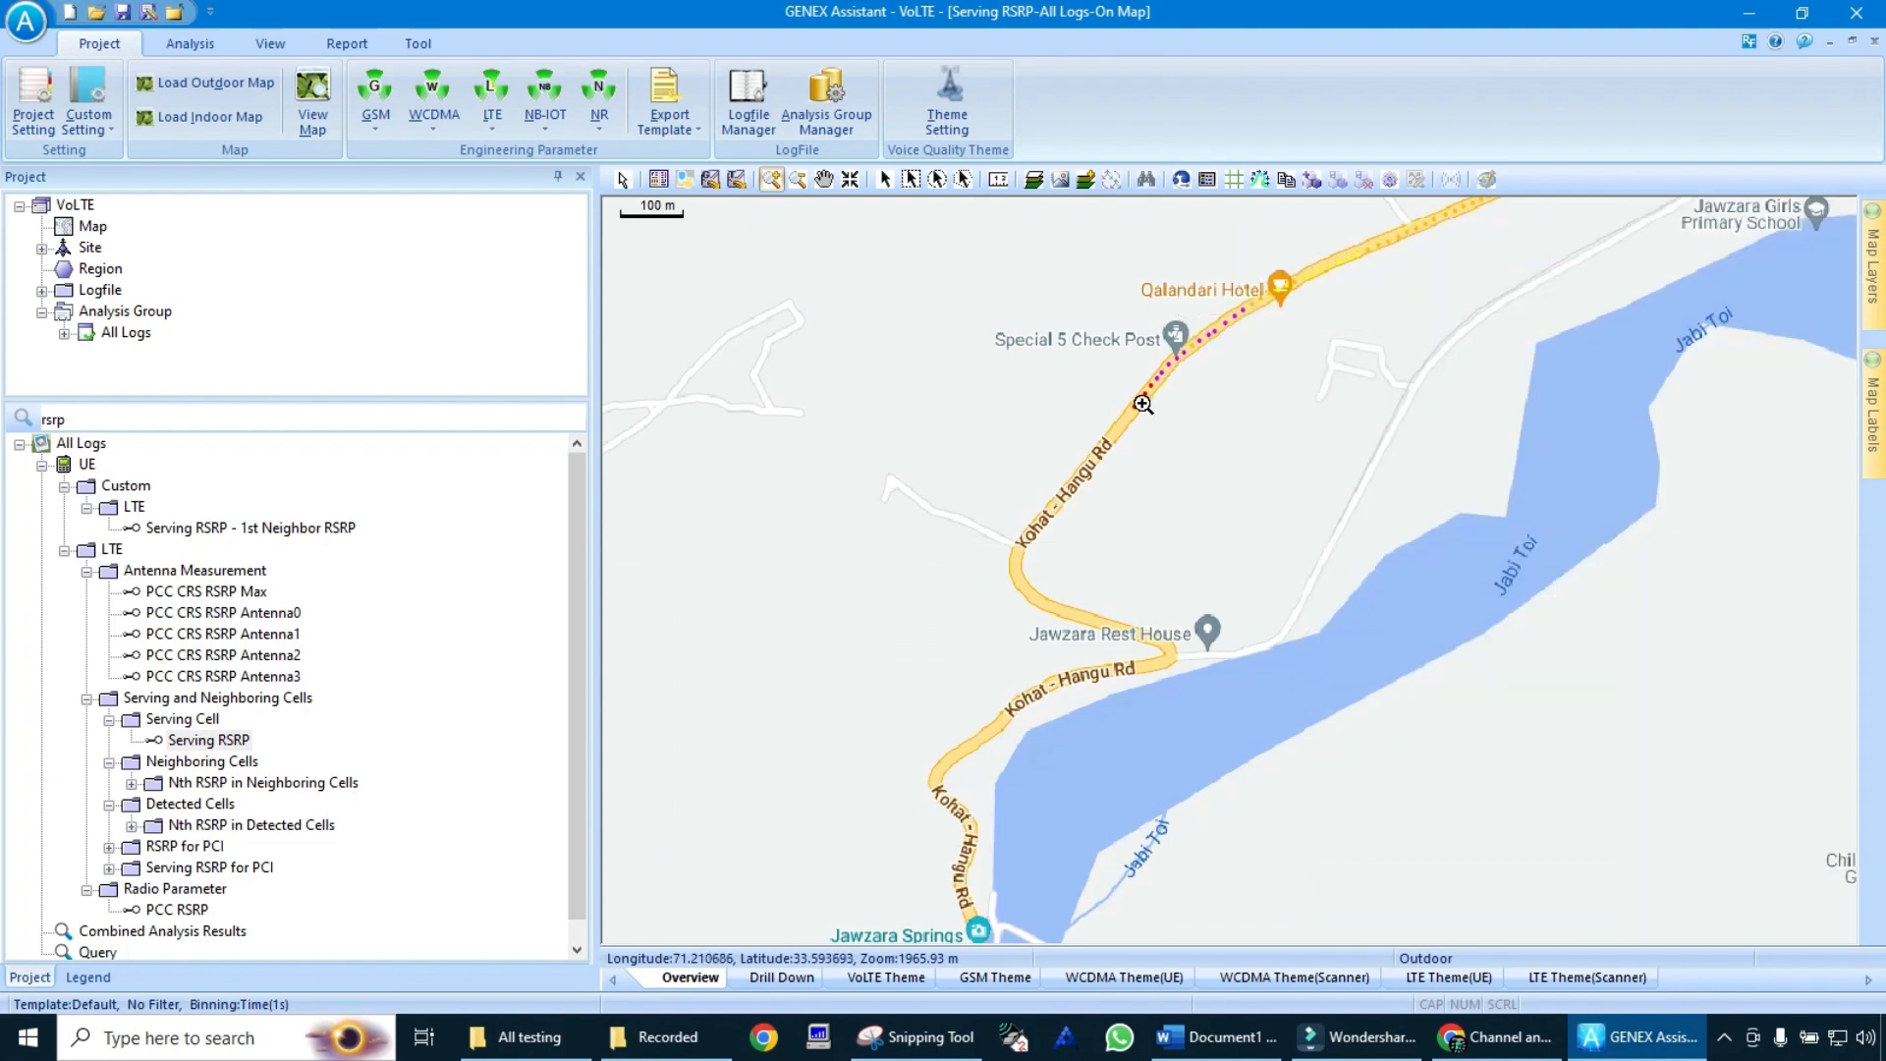
pyautogui.moveTo(1140, 405)
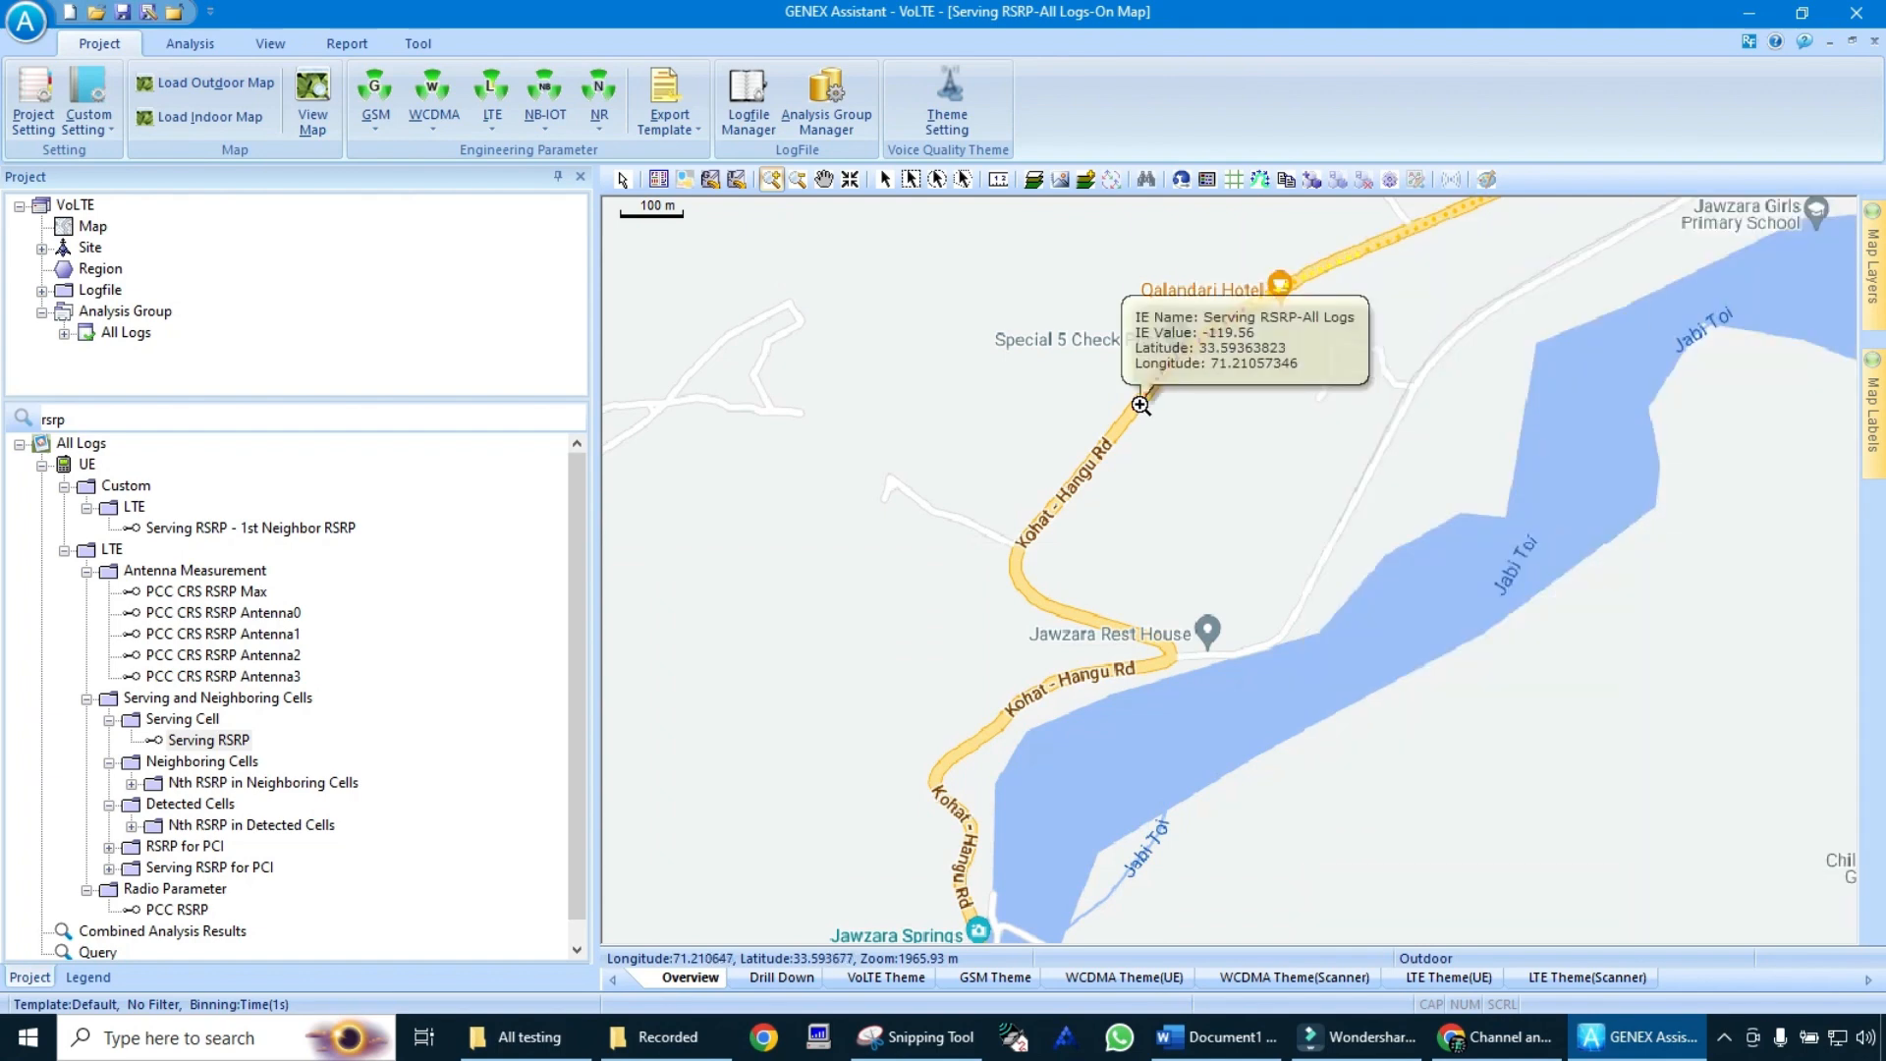
# - Add a legend with count and percent to the Serving RSRP map and enlarge the legend box
pyautogui.click(1206, 179)
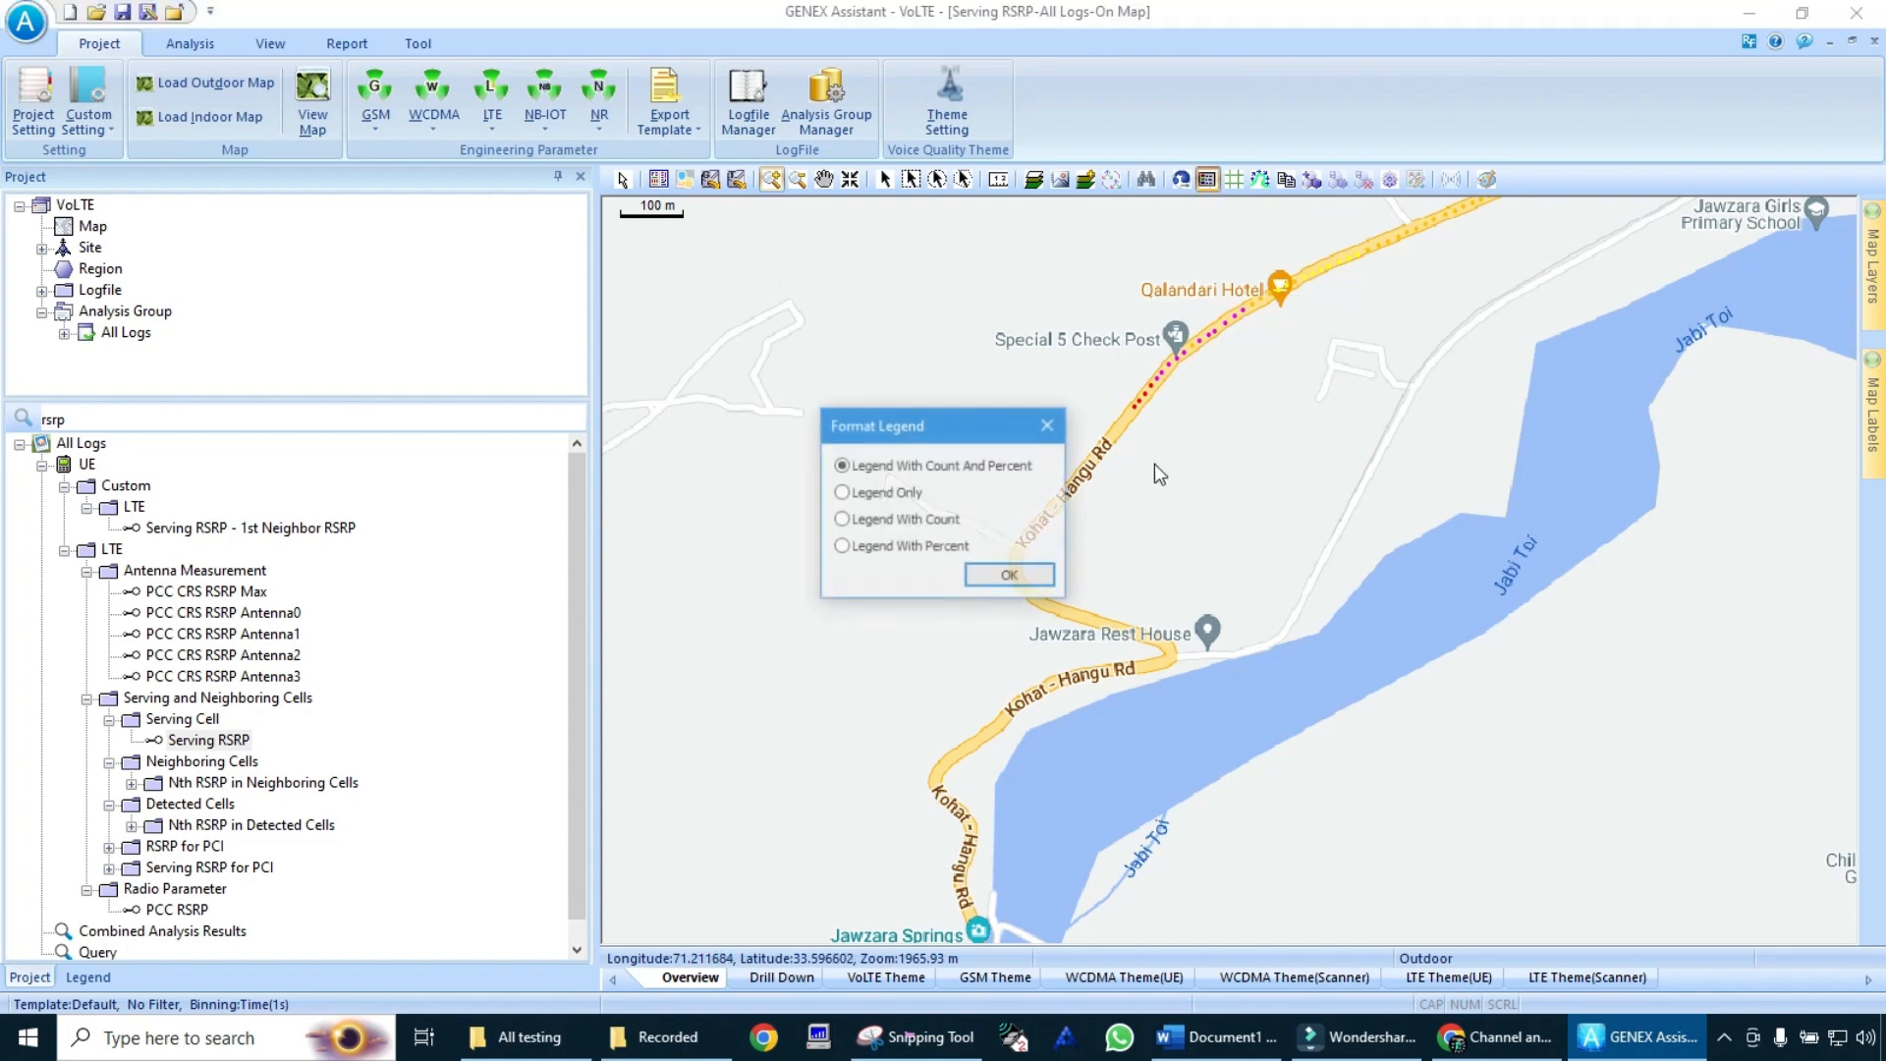
pyautogui.click(1030, 572)
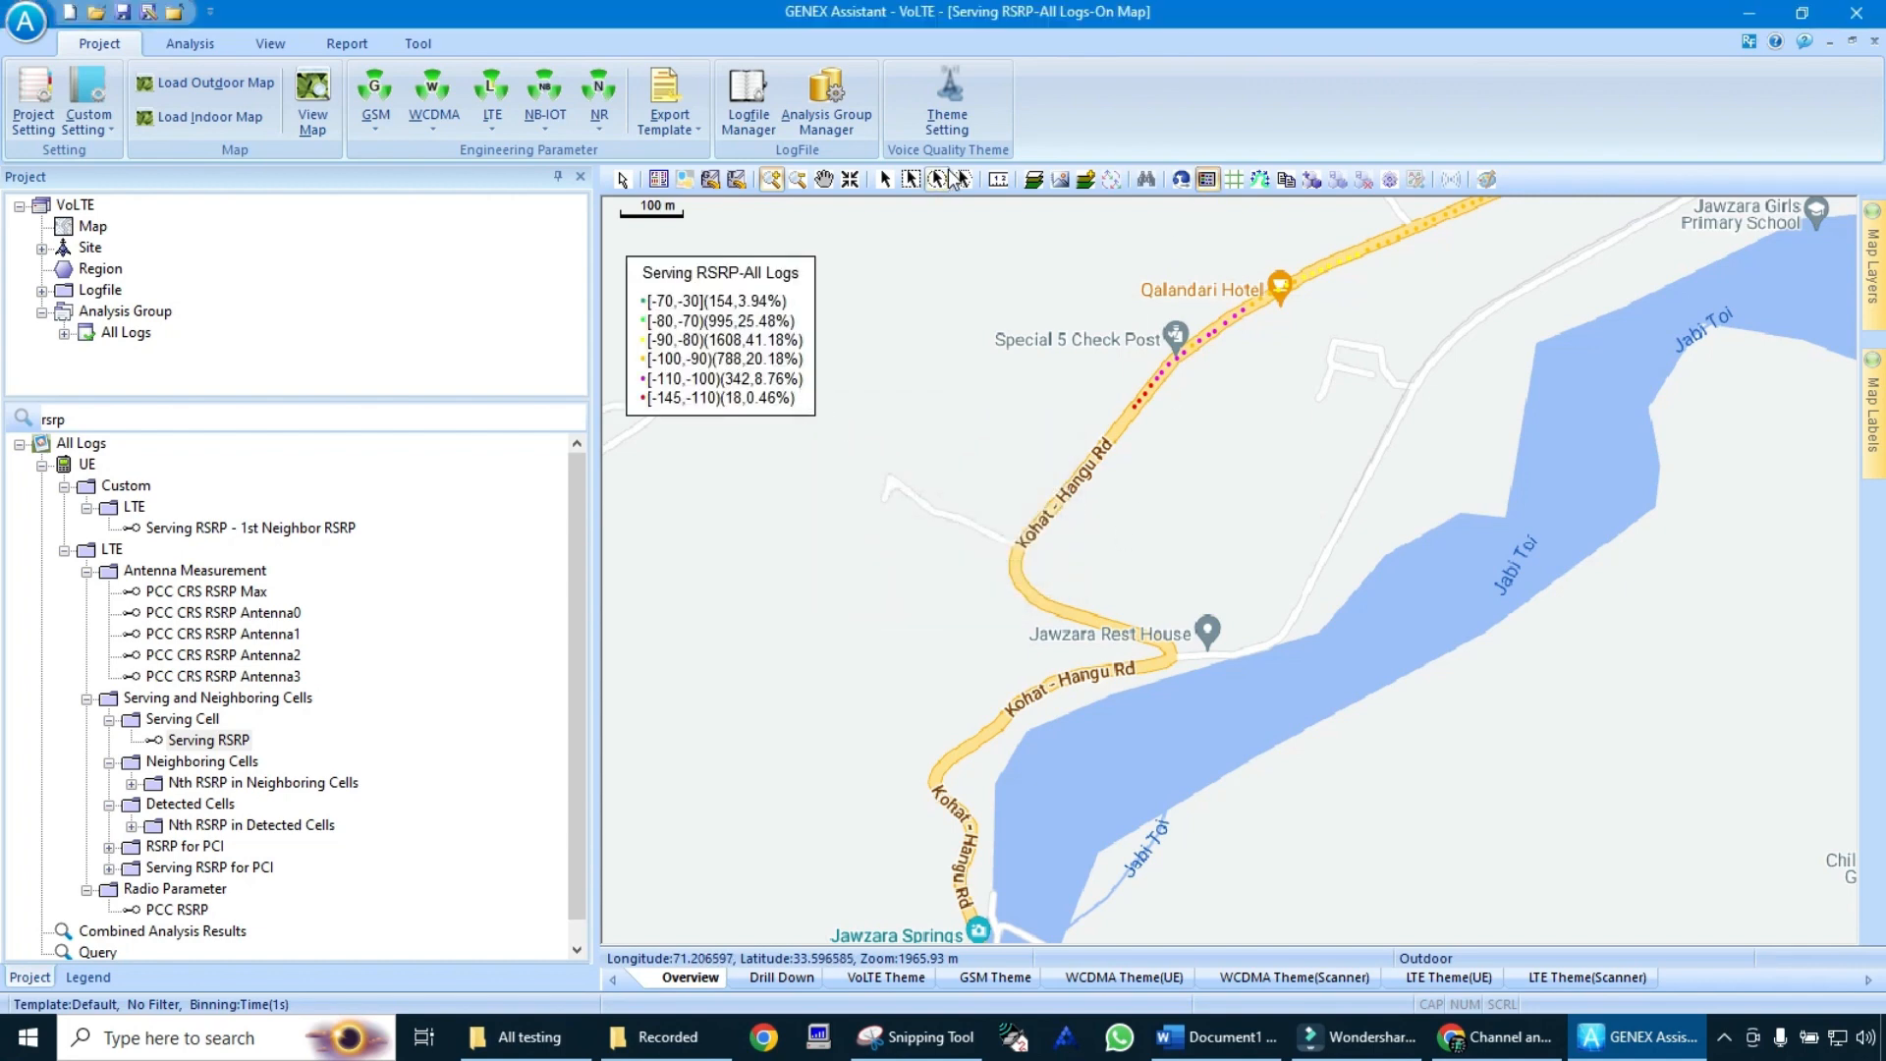
pyautogui.click(823, 179)
pyautogui.click(788, 378)
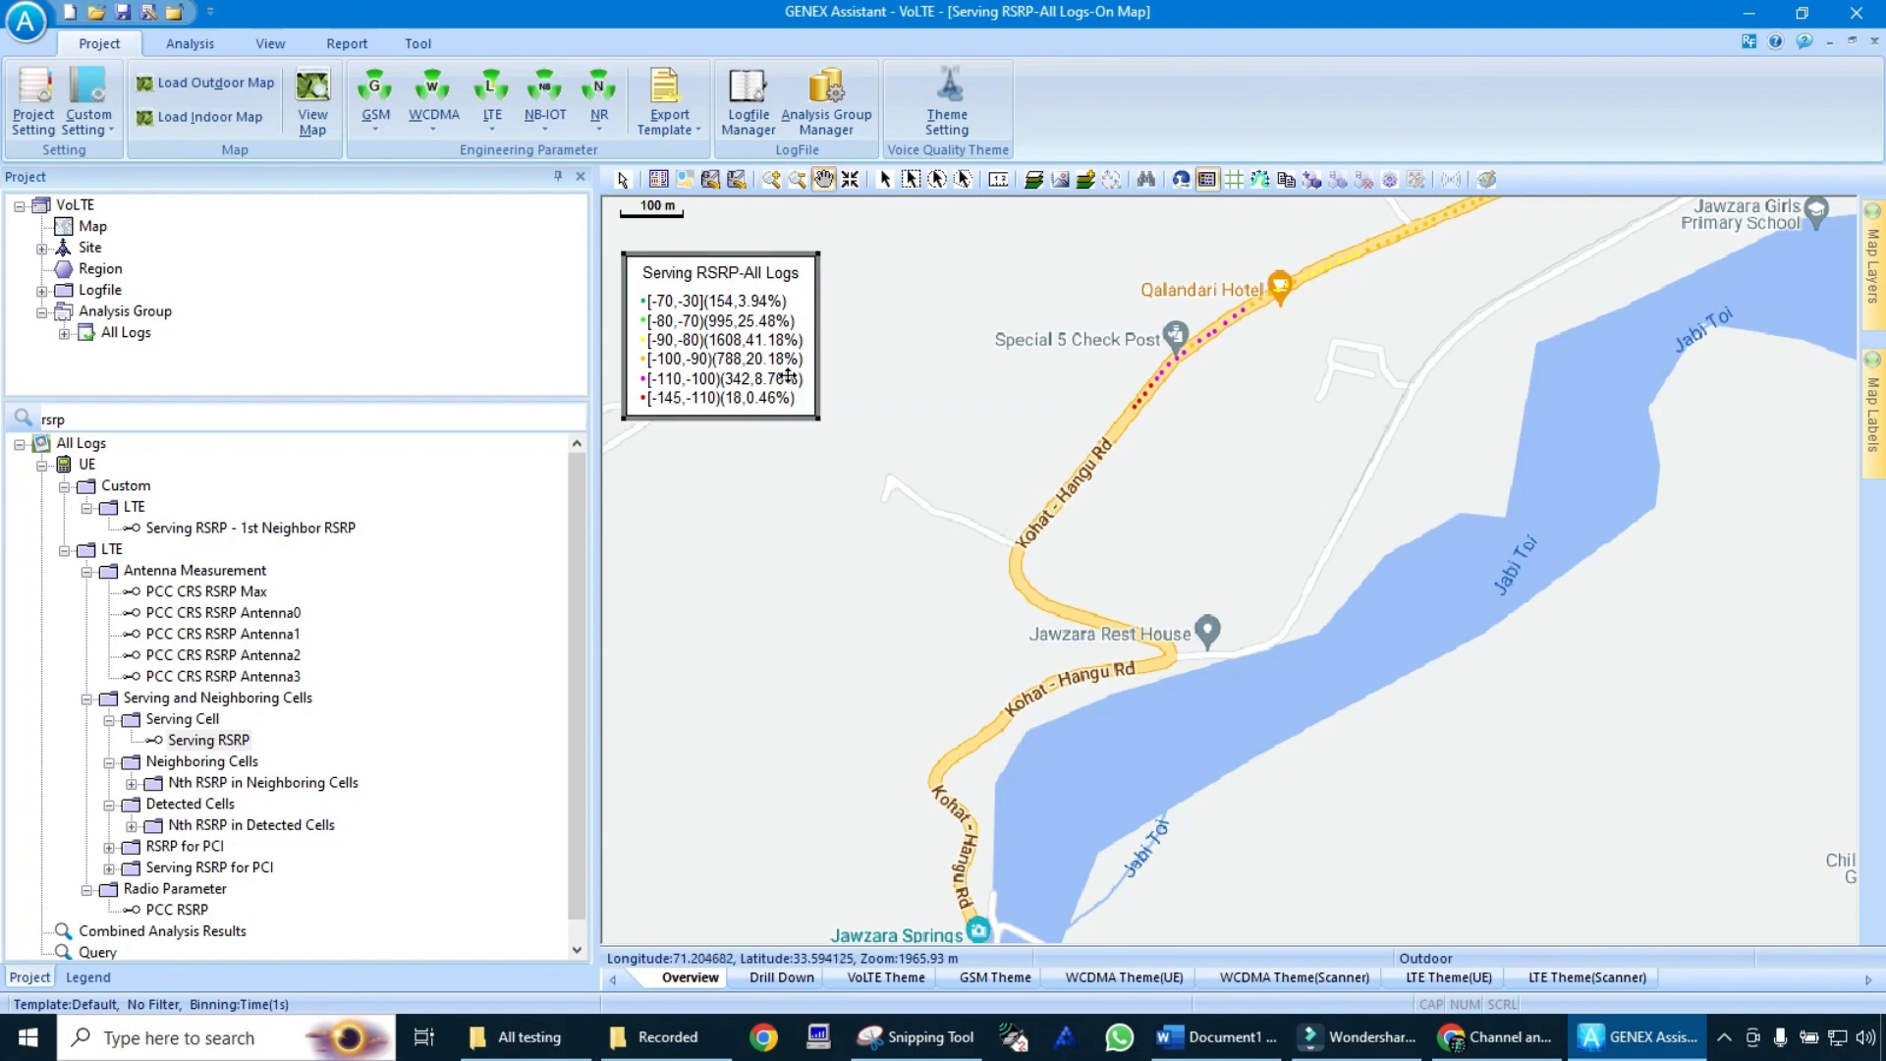
pyautogui.moveTo(865, 449); pyautogui.dragTo(868, 445)
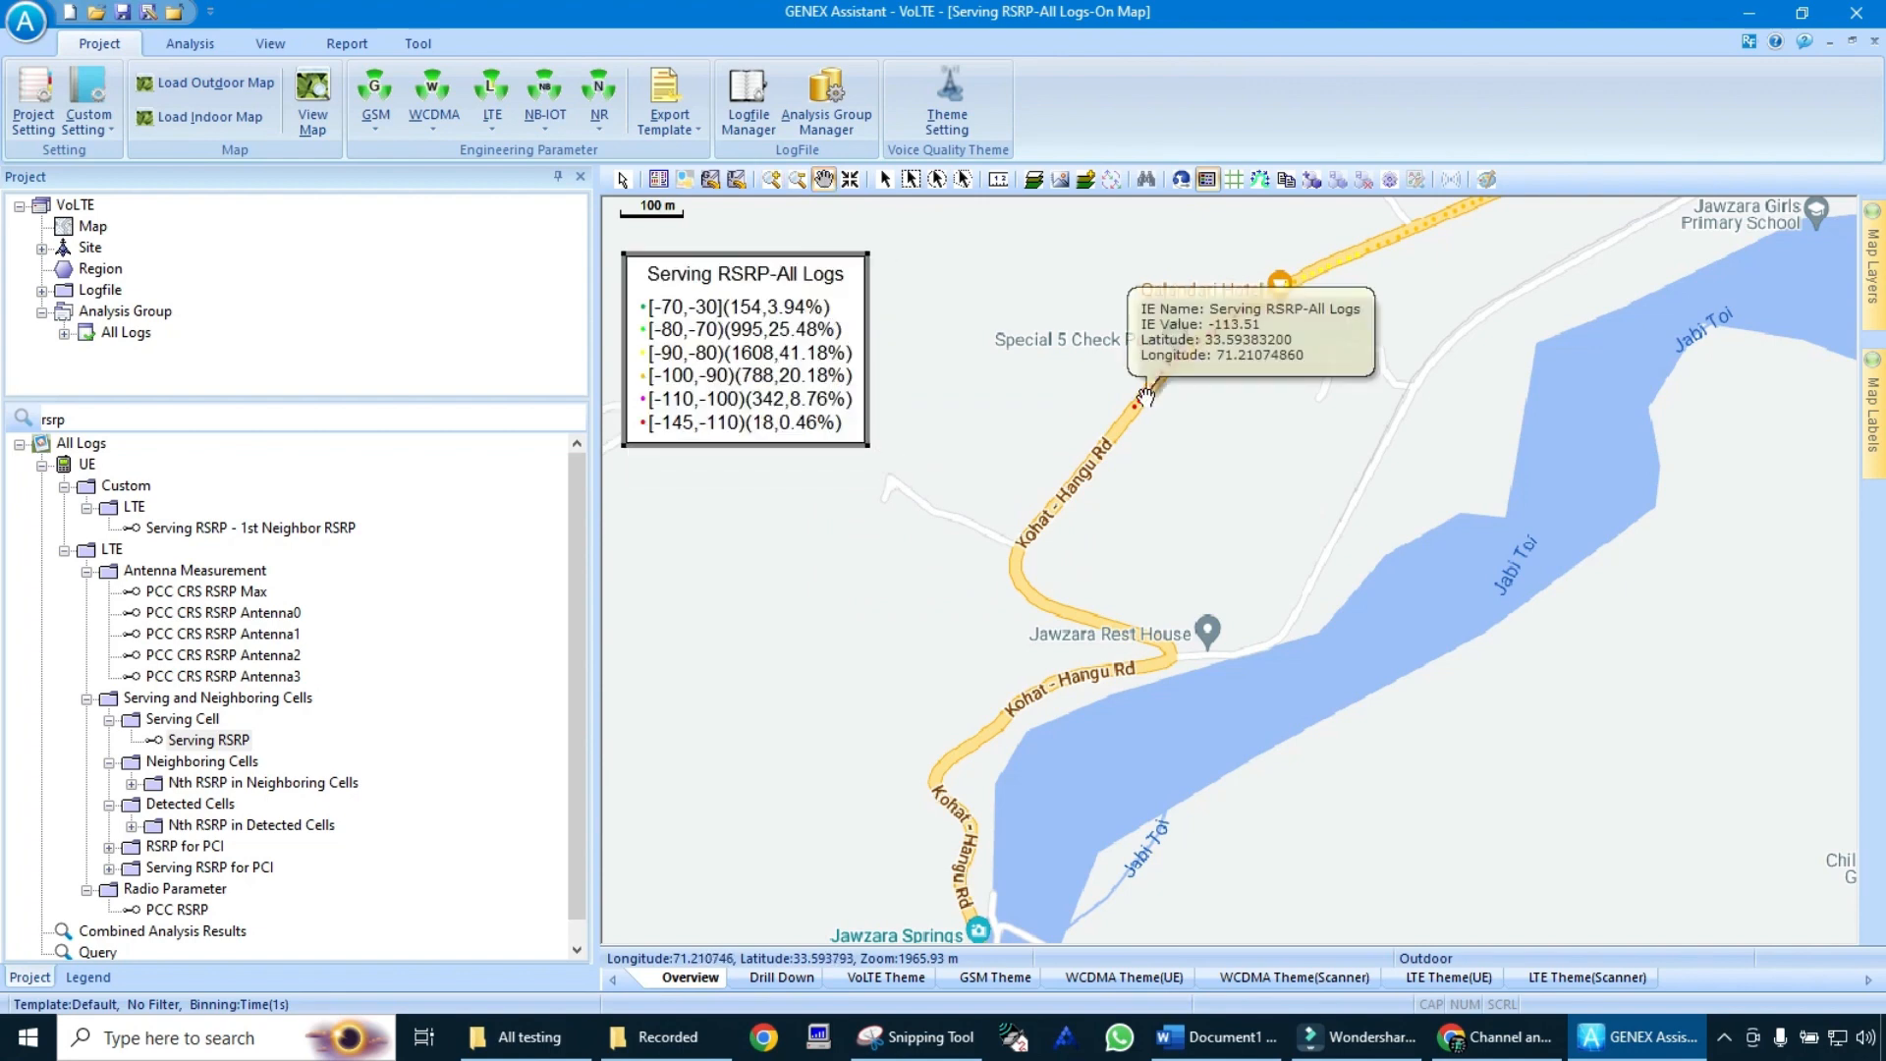
# - Examine the Serving RSRP at the edge of the gap and follow Kohat - Hangu Rd to where LTE samples resume near Raisan
pyautogui.moveTo(1139, 408)
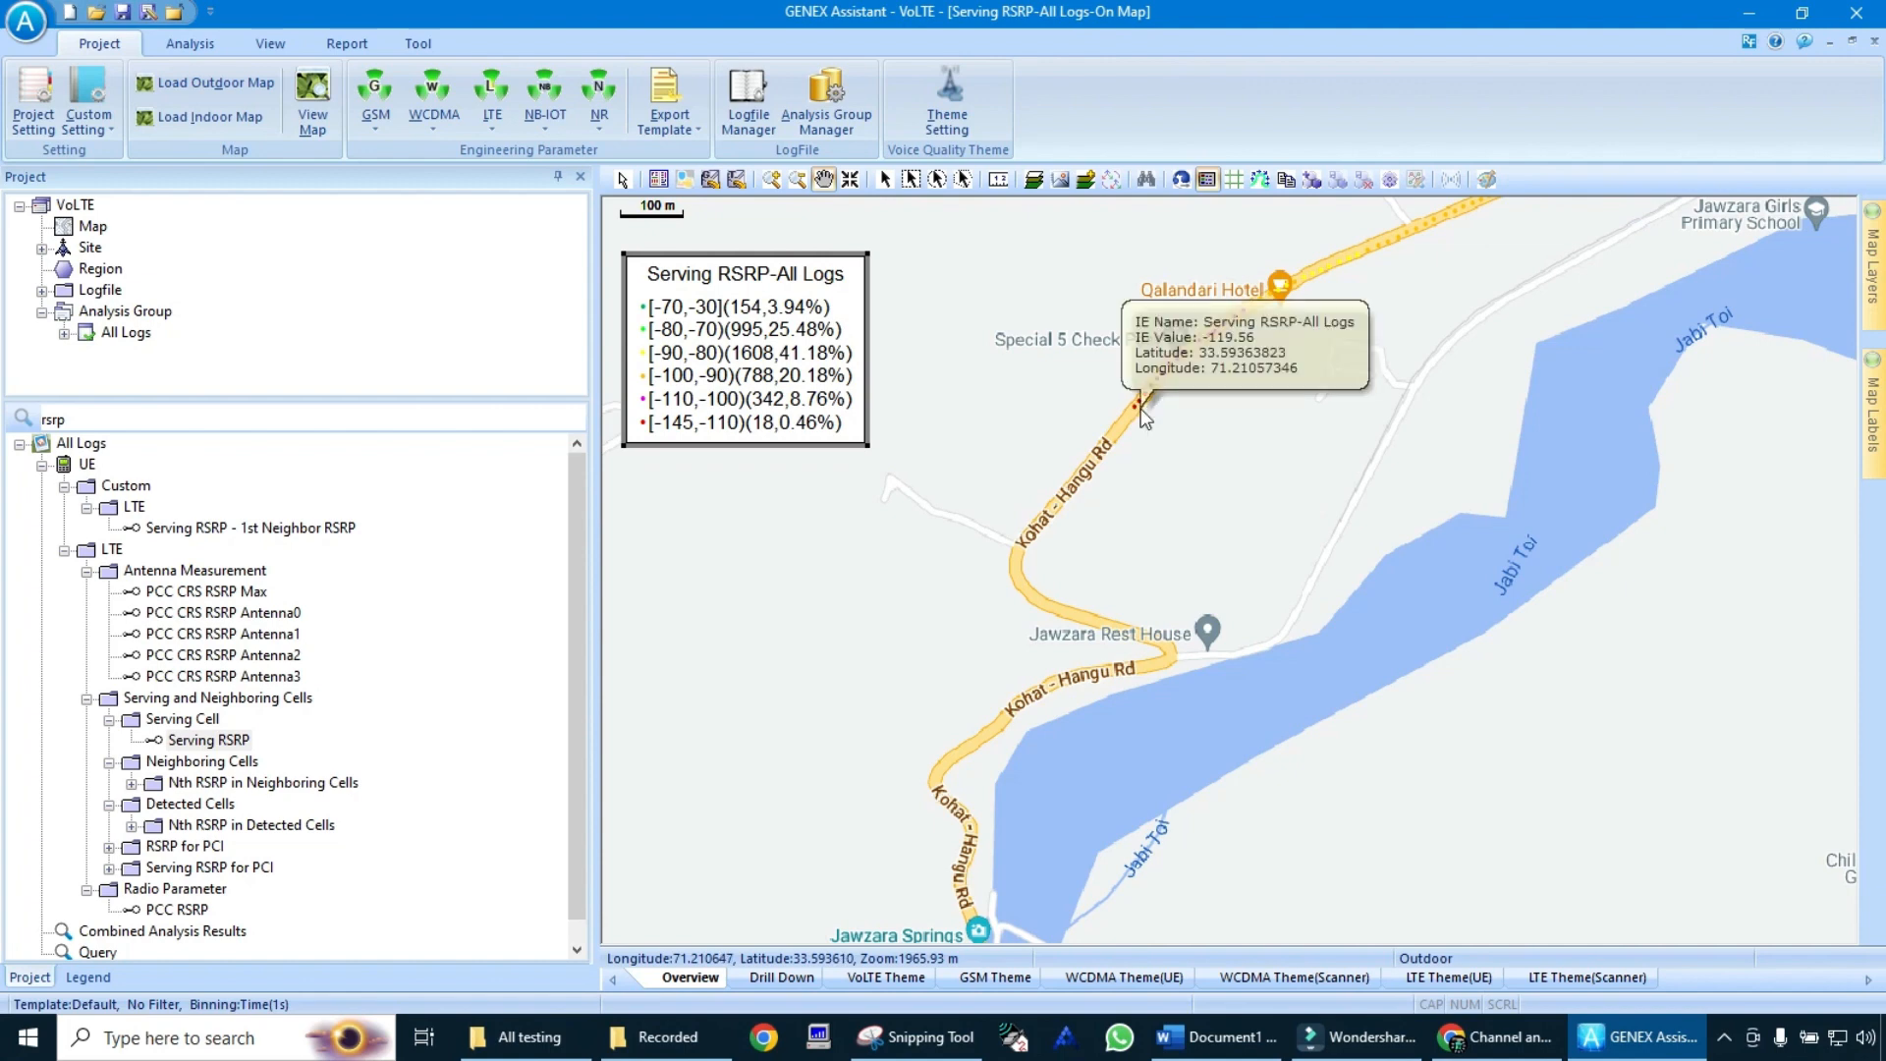
pyautogui.moveTo(1183, 360)
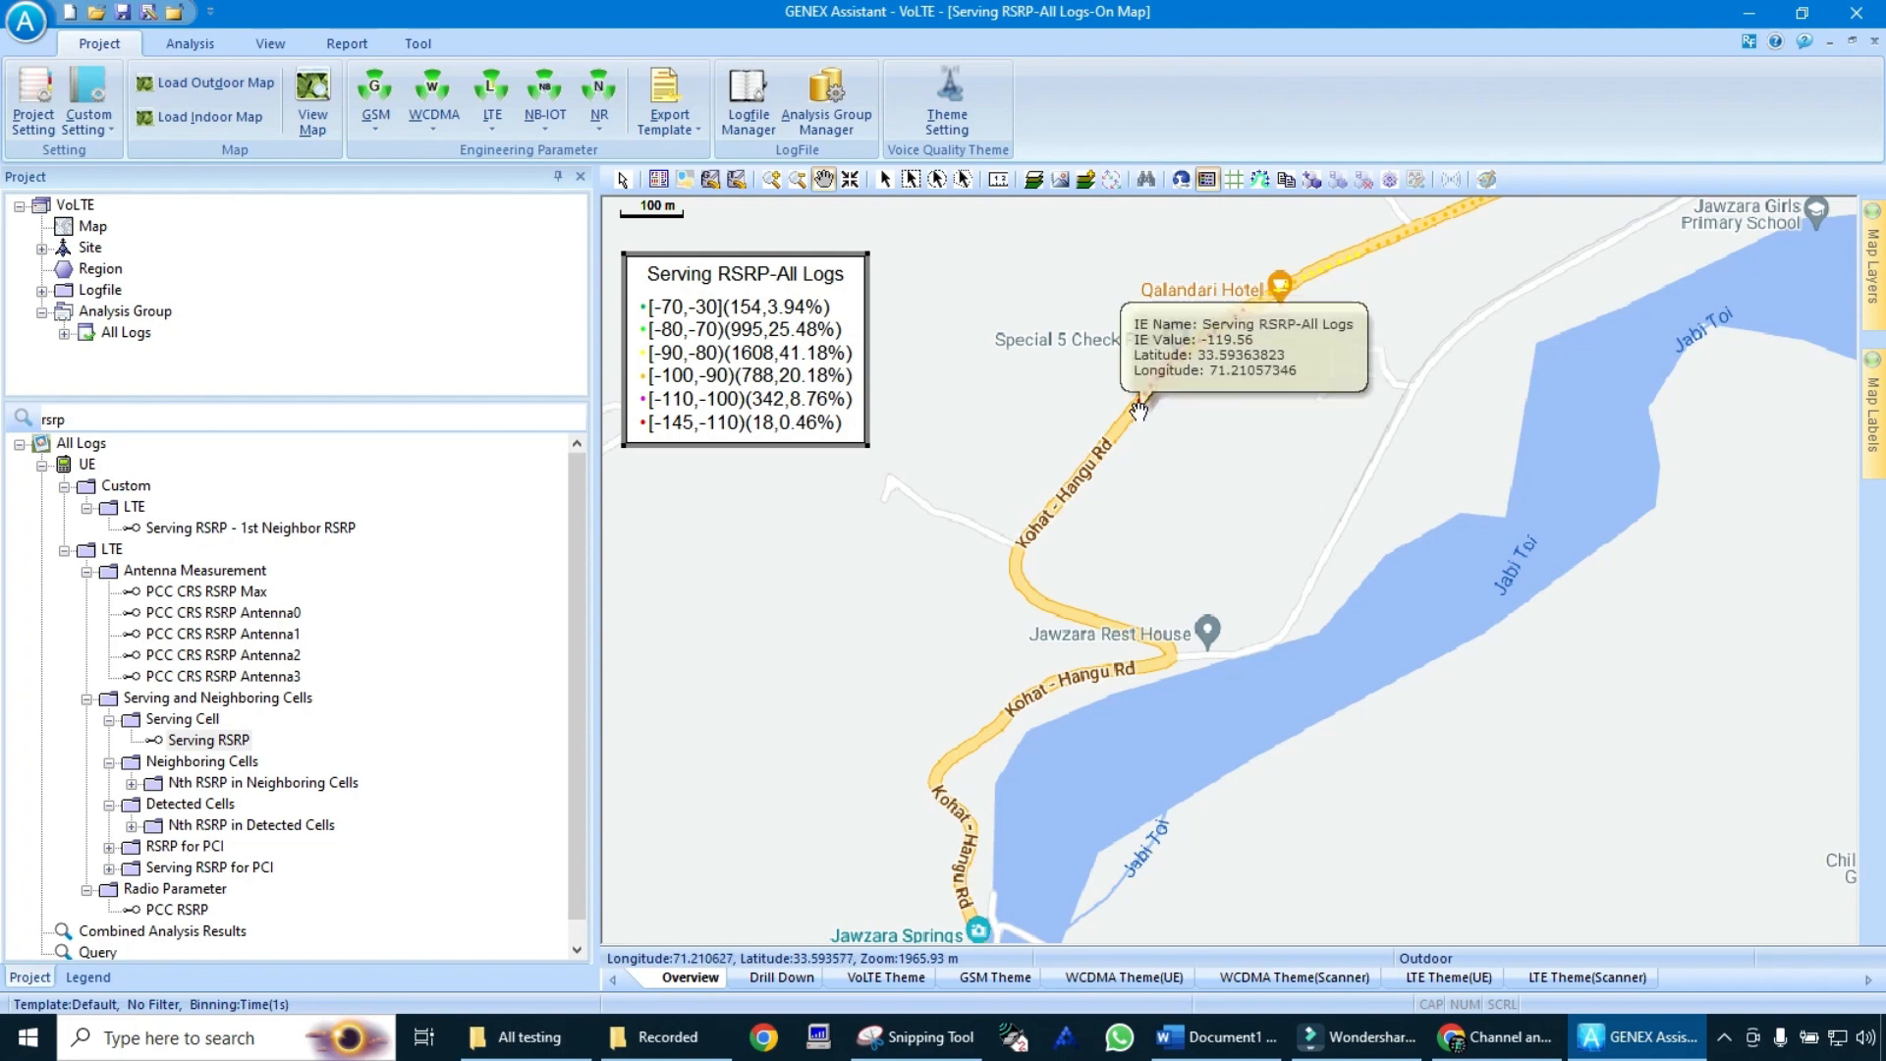
pyautogui.moveTo(1115, 469); pyautogui.dragTo(1121, 355)
pyautogui.moveTo(1082, 668); pyautogui.dragTo(1192, 366)
pyautogui.moveTo(1005, 717); pyautogui.dragTo(1121, 564)
pyautogui.moveTo(918, 776); pyautogui.dragTo(1154, 531)
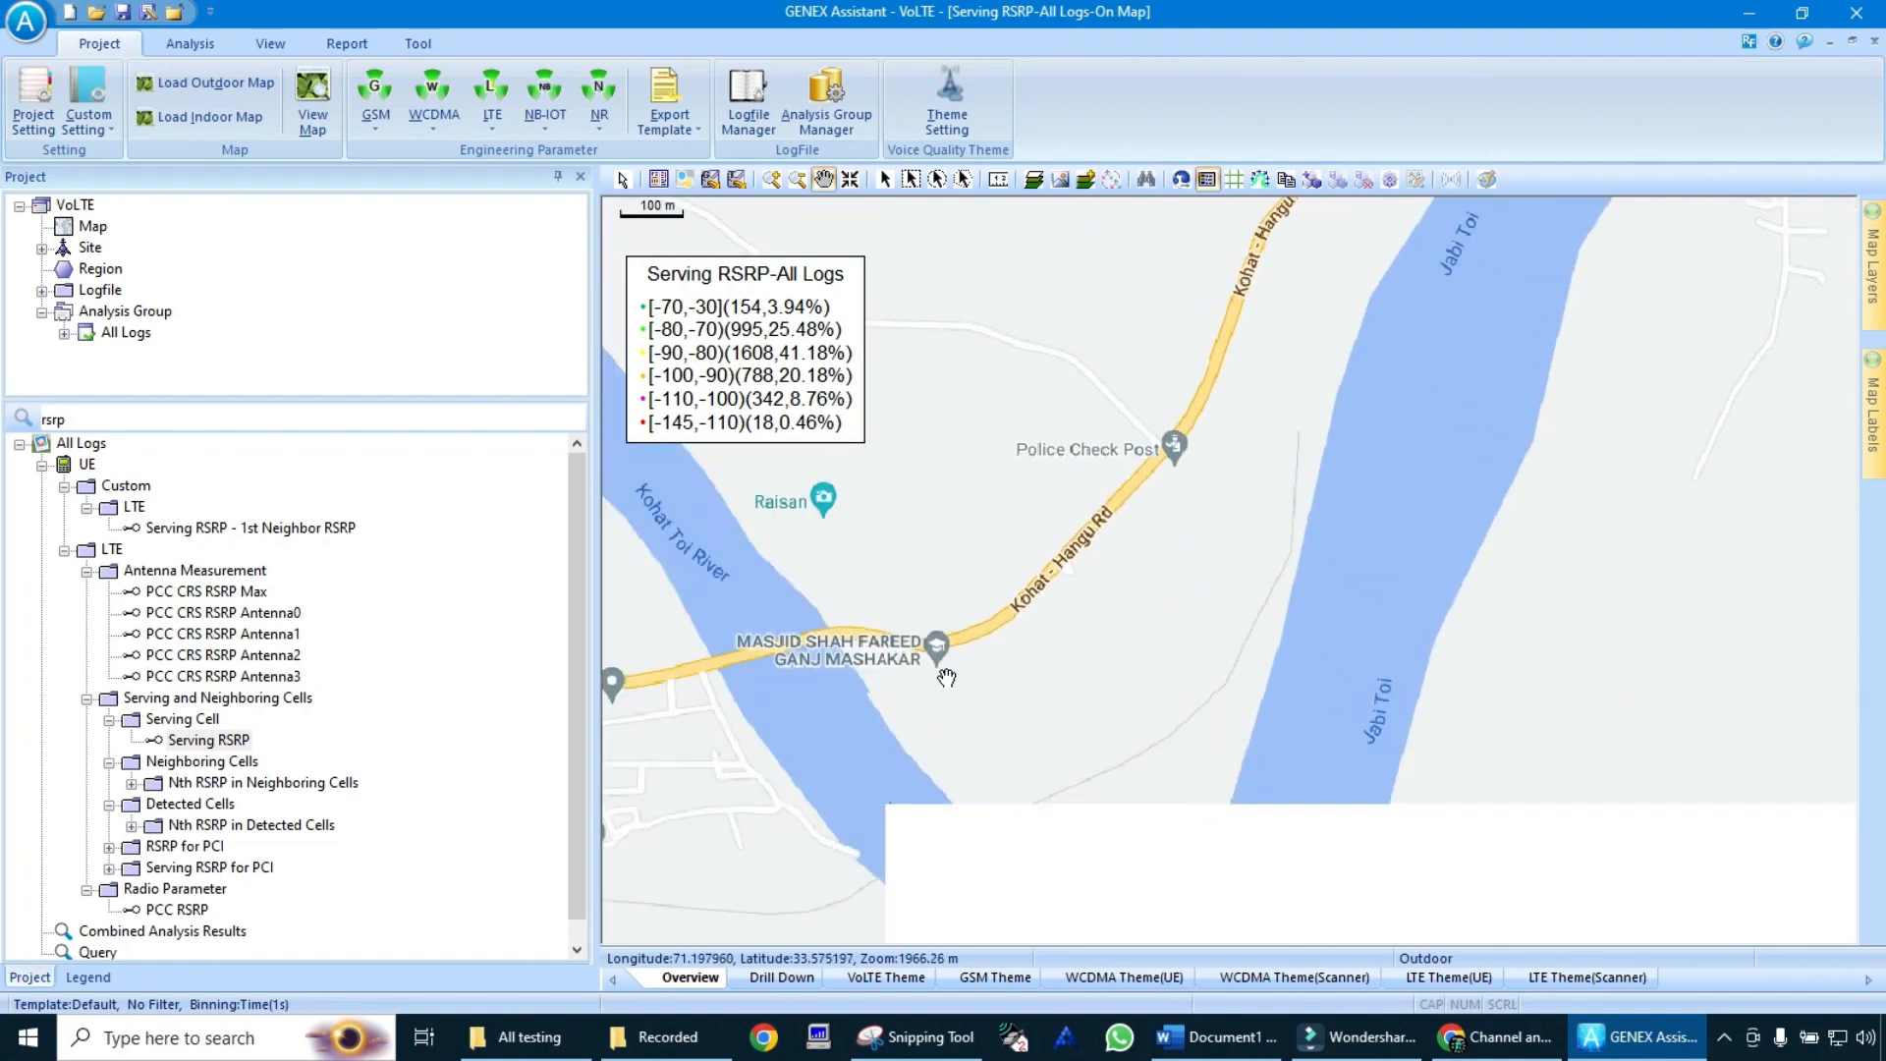
pyautogui.moveTo(947, 673); pyautogui.dragTo(1204, 647)
pyautogui.moveTo(798, 609); pyautogui.dragTo(1025, 592)
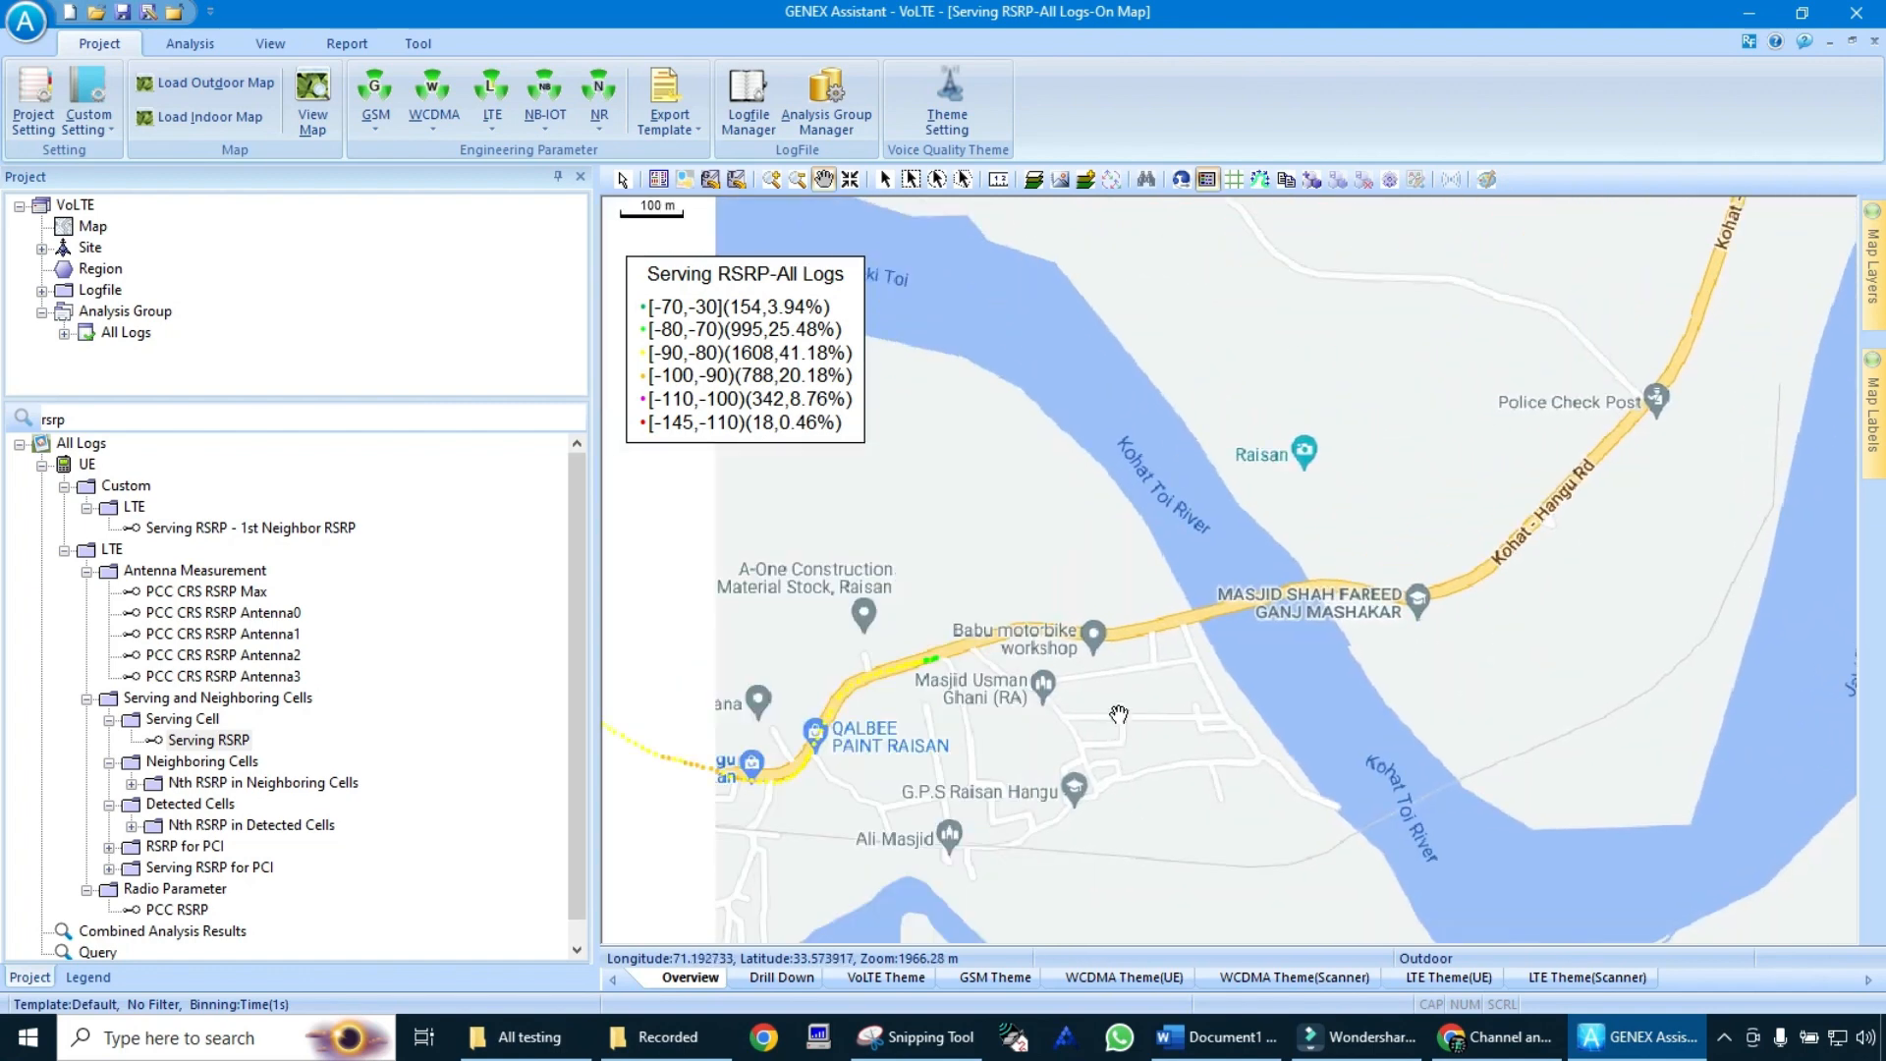
pyautogui.moveTo(958, 688); pyautogui.dragTo(1067, 537)
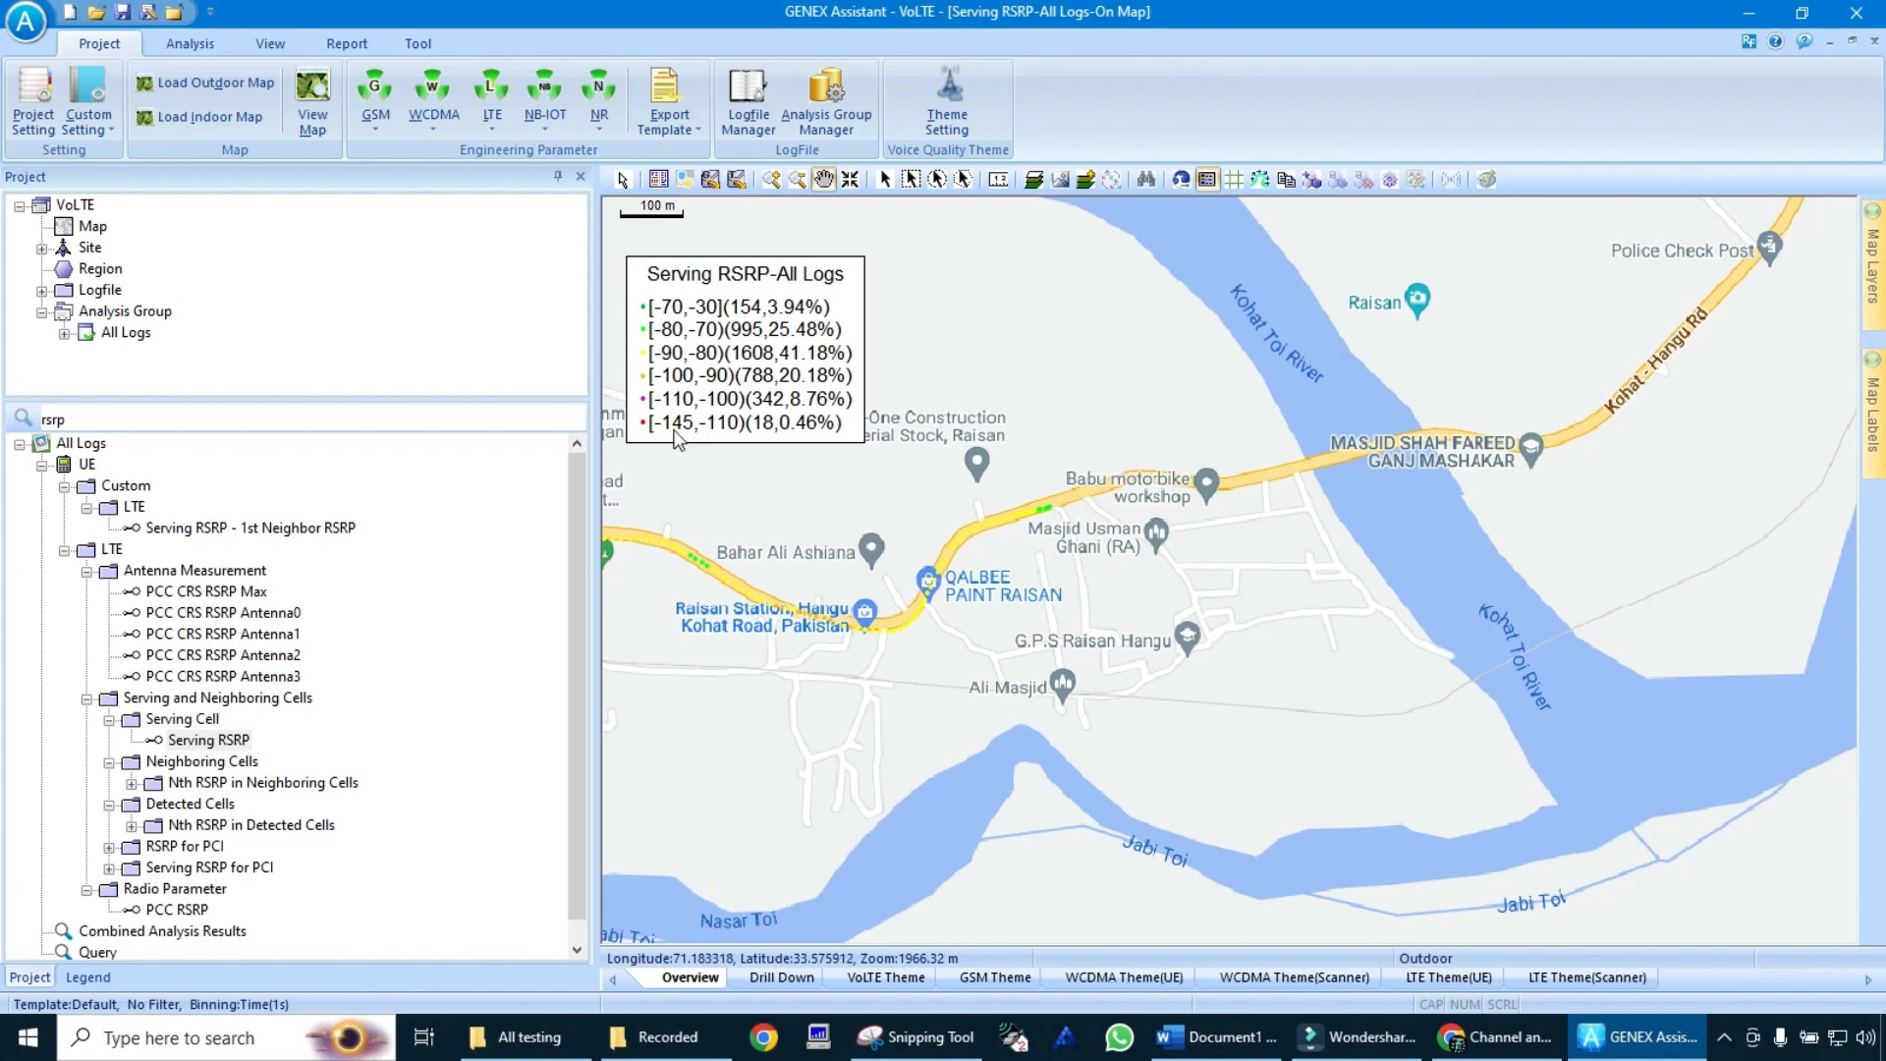
# - Filter the parameters by "rf" and display RF Mode for All Logs on a map
pyautogui.click(506, 419)
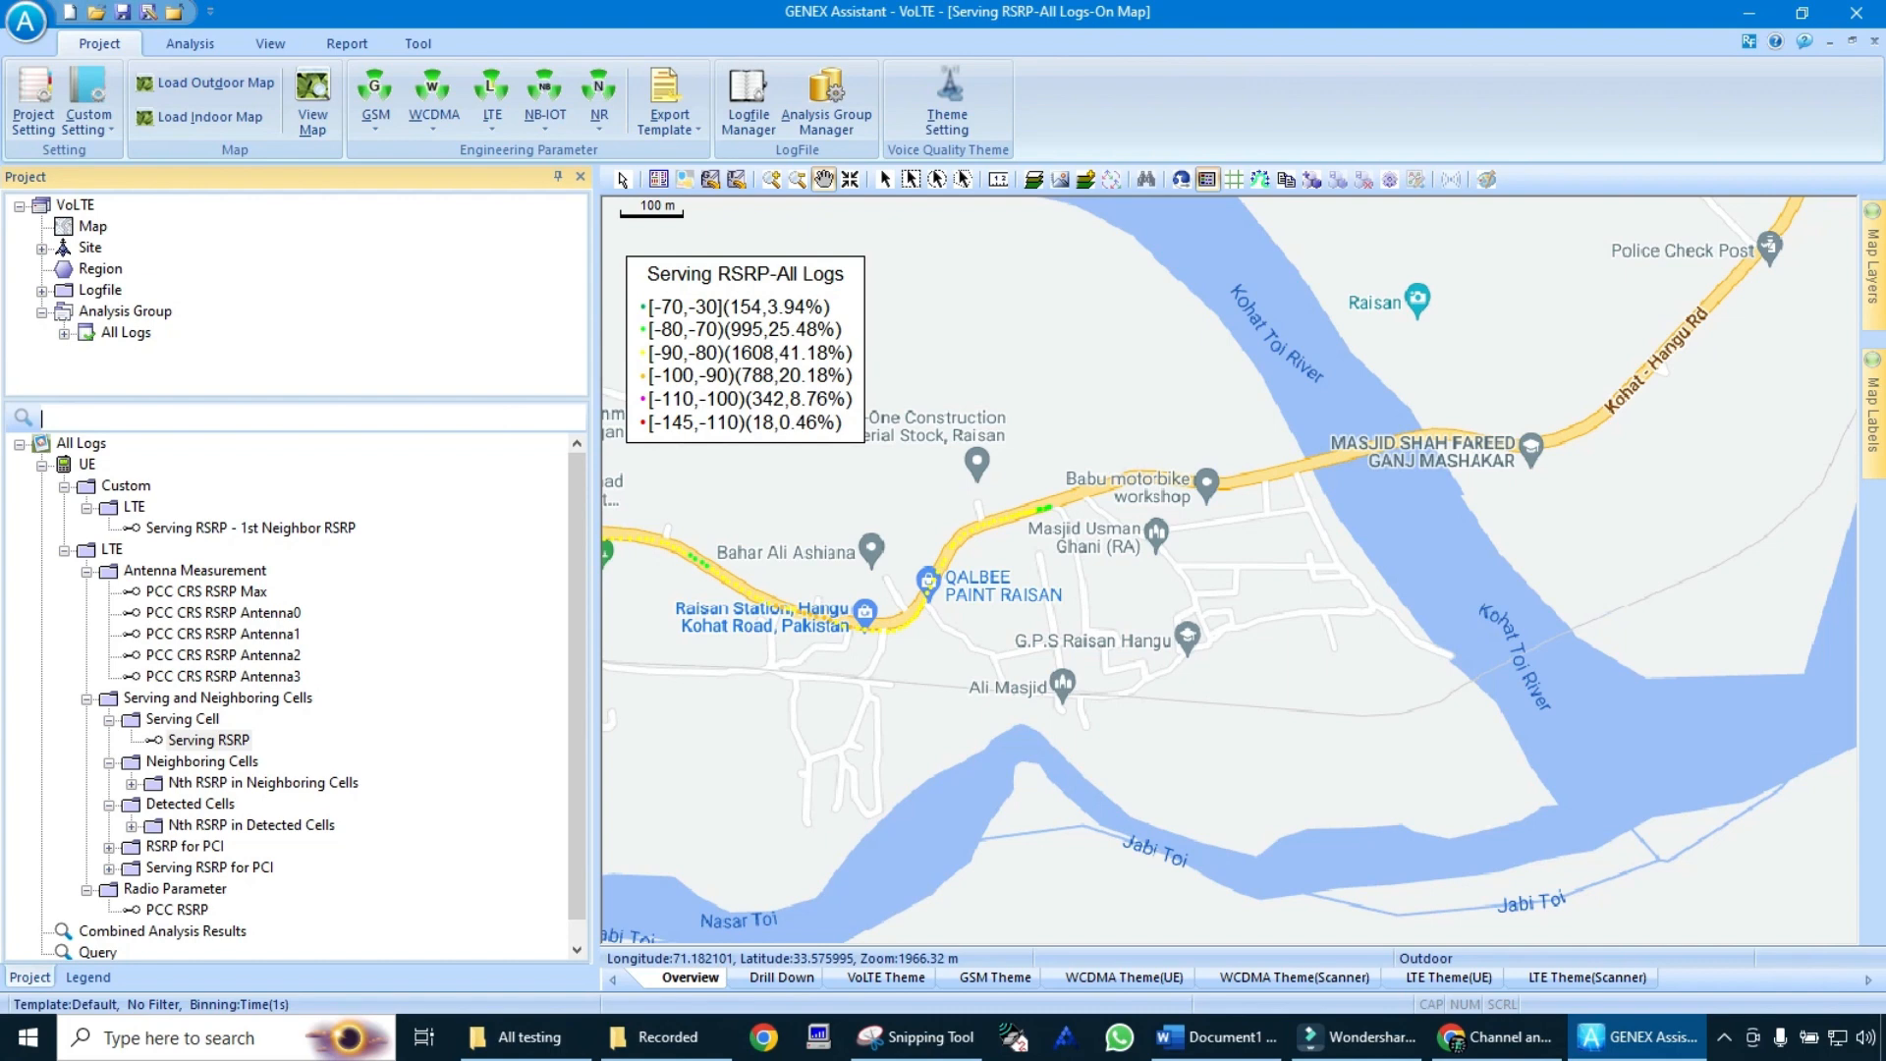
pyautogui.doubleClick(122, 507)
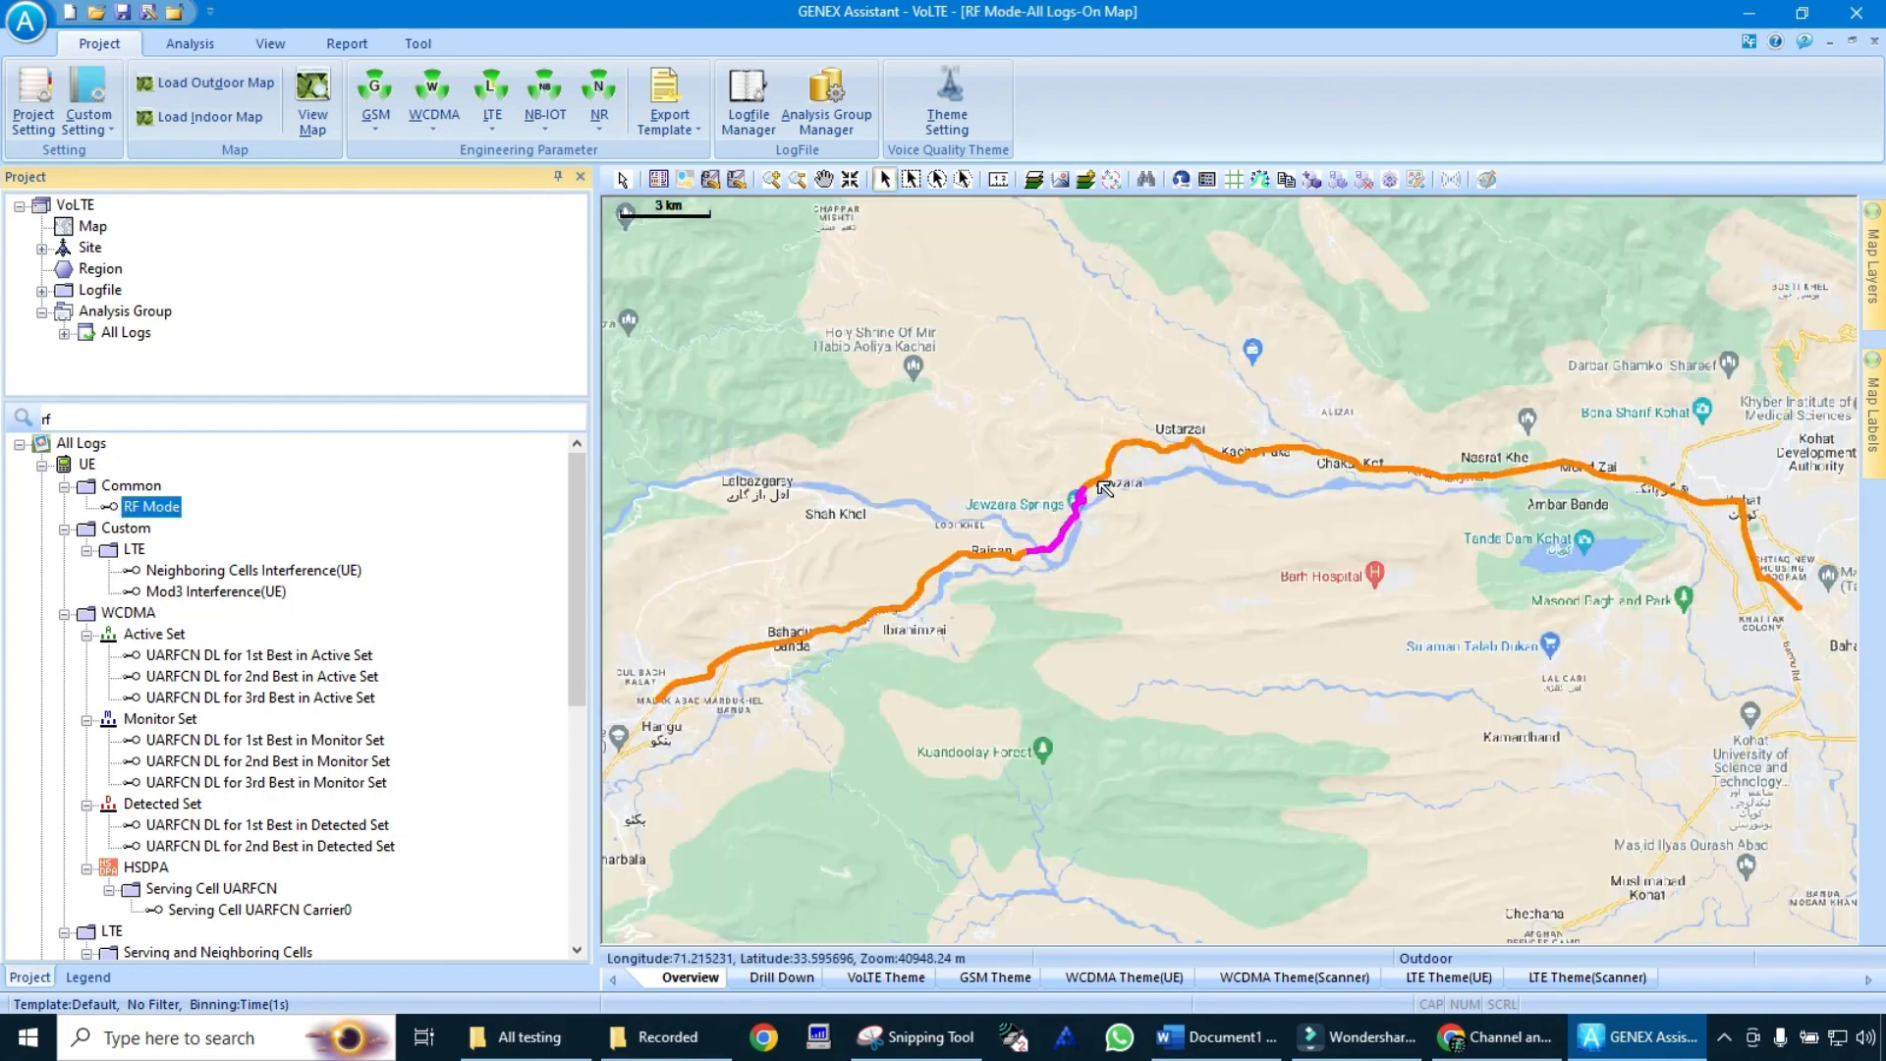
# - Drill down from the RF Mode sample just before the pink section near Jawzara, with 300 s backward and the LTE template
pyautogui.click(1098, 479)
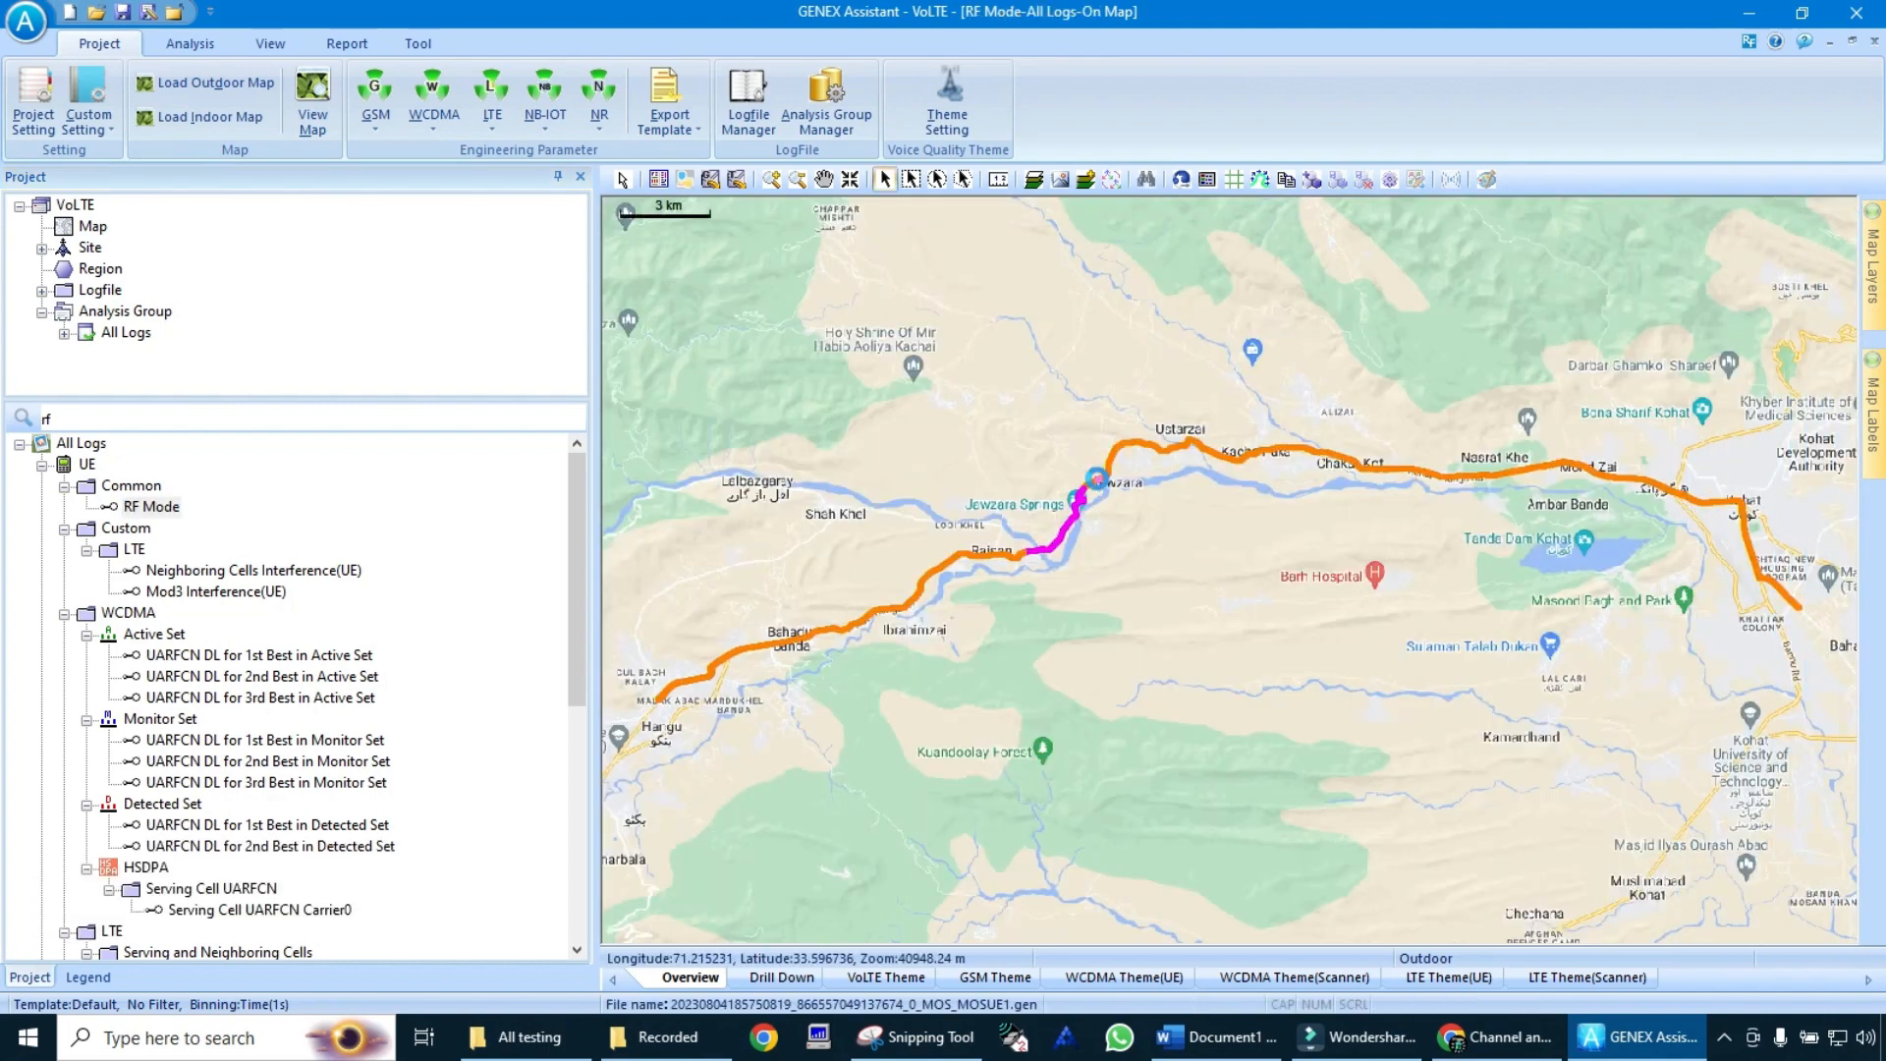
pyautogui.doubleClick(1110, 482)
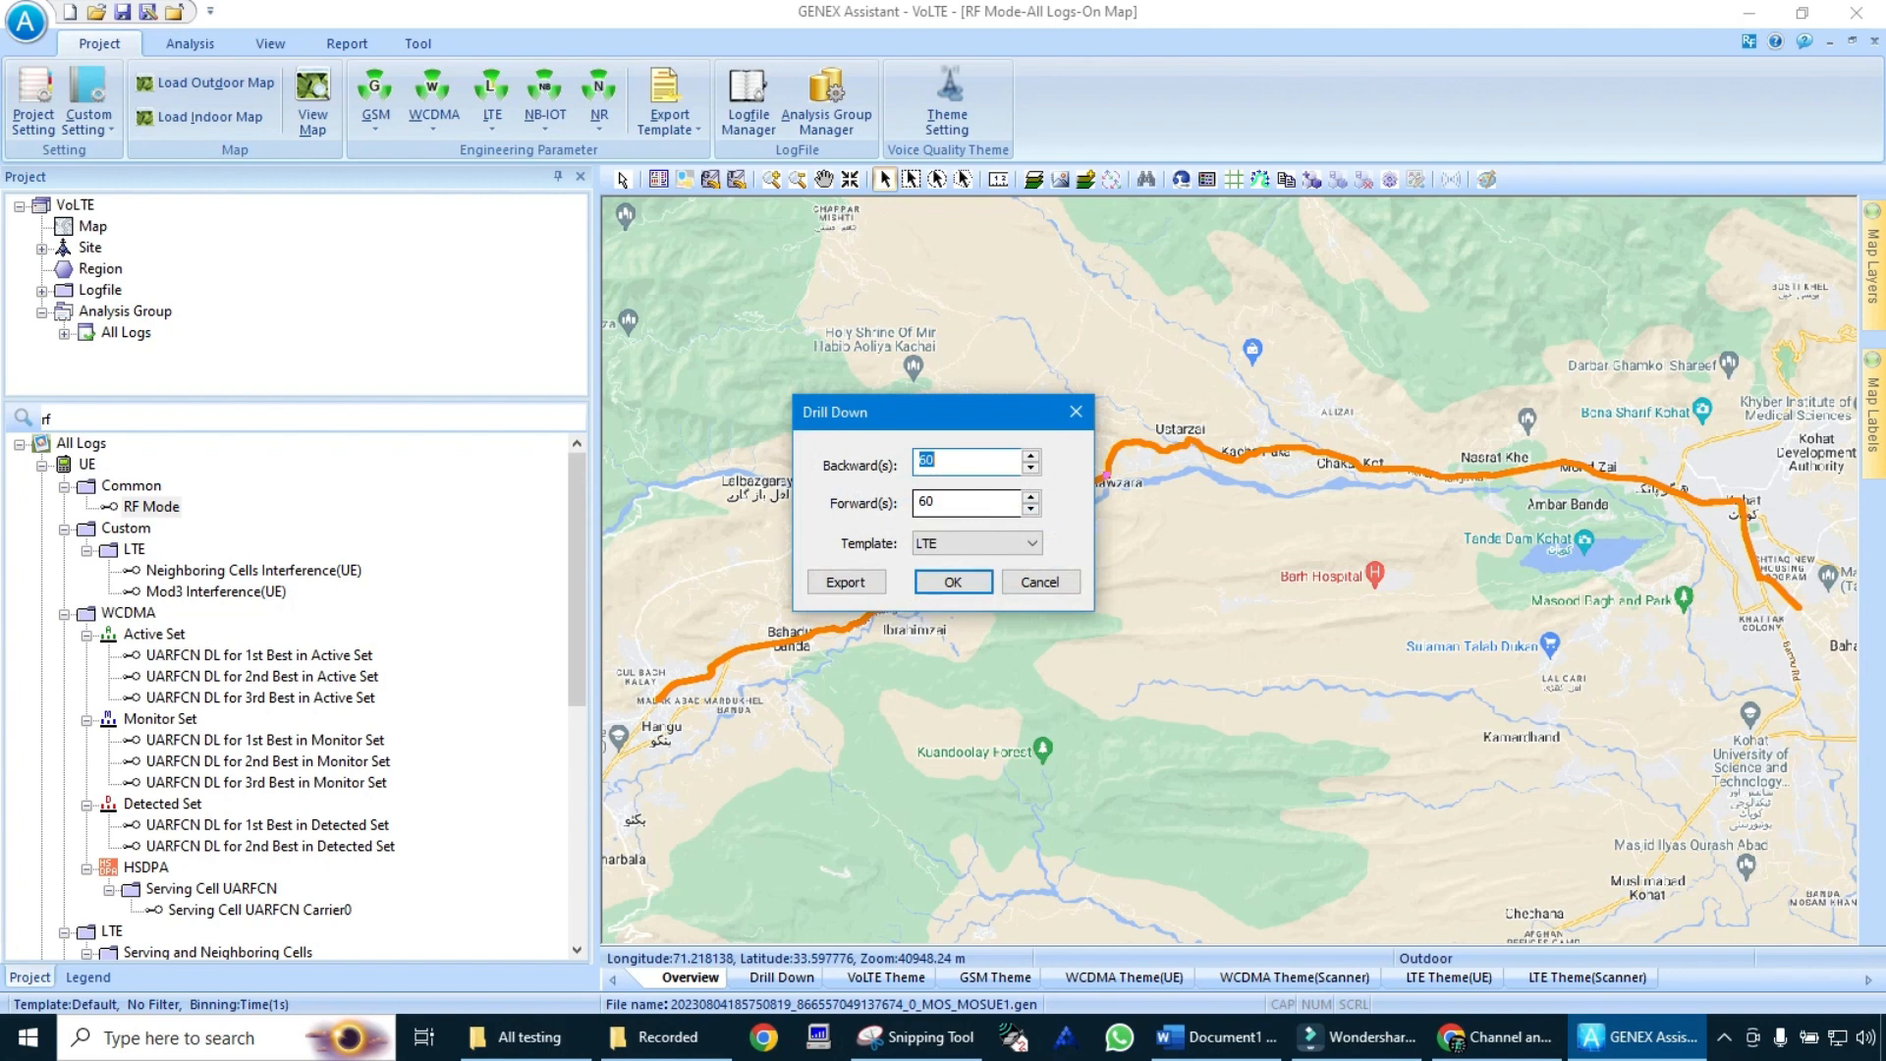
pyautogui.write('300')
pyautogui.press('Tab')
pyautogui.click(944, 584)
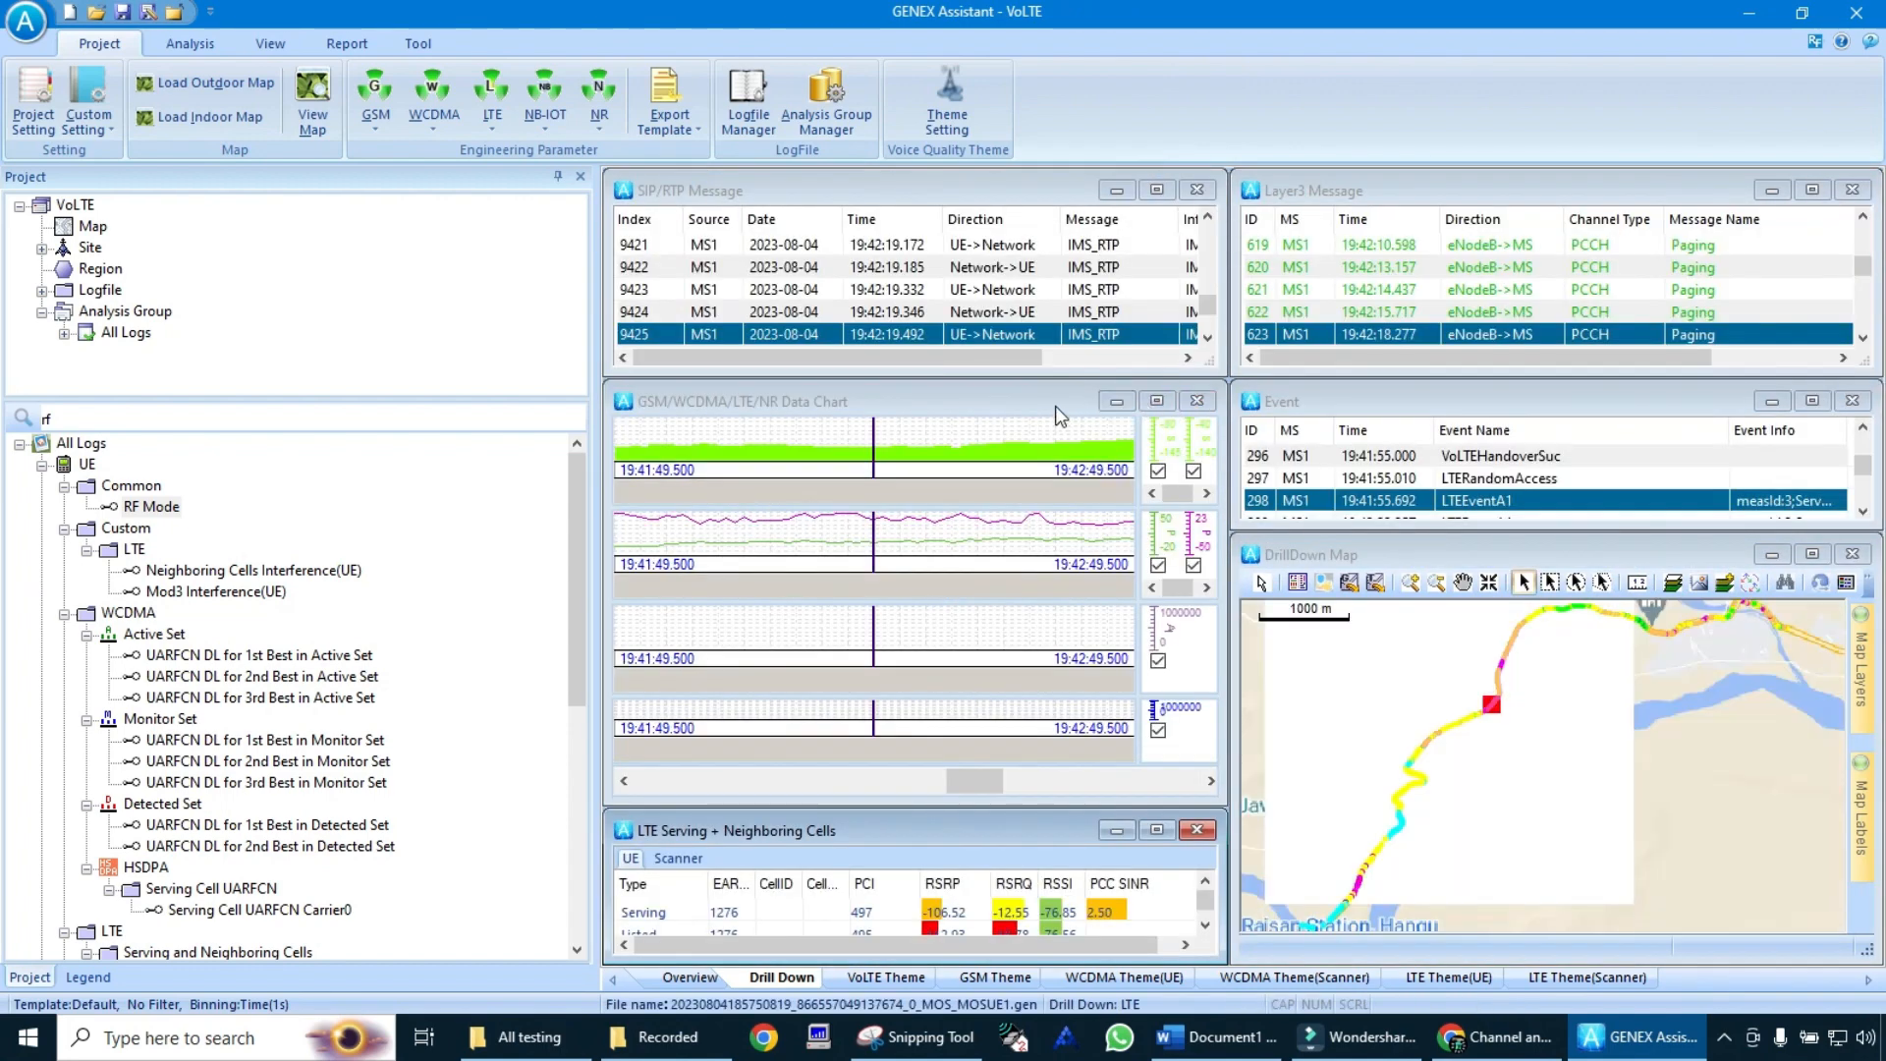
# - Move and shorten the GSM/WCDMA/LTE/NR Data Chart window, and enlarge the LTE Serving + Neighboring Cells window
pyautogui.moveTo(1052, 404)
pyautogui.mouseDown()
pyautogui.moveTo(1181, 346)
pyautogui.moveTo(1059, 383)
pyautogui.mouseUp()
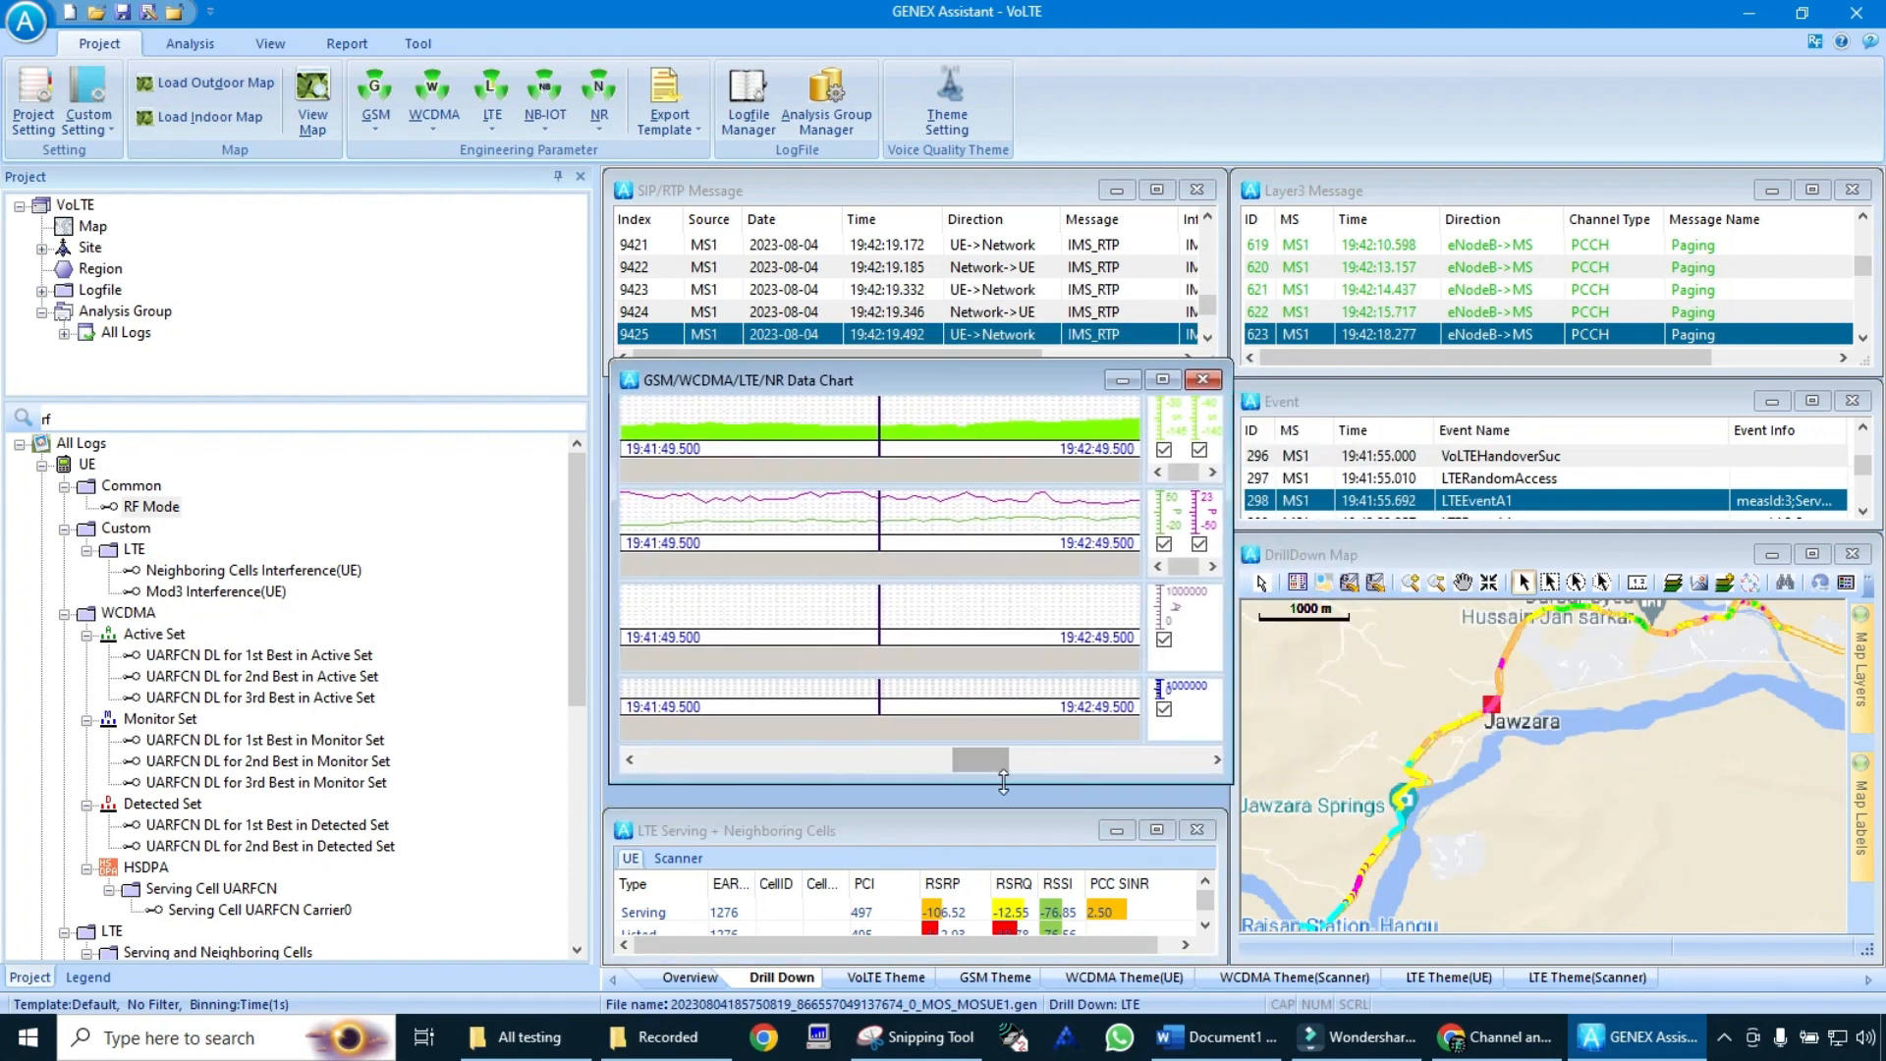
pyautogui.moveTo(1002, 783); pyautogui.dragTo(997, 614)
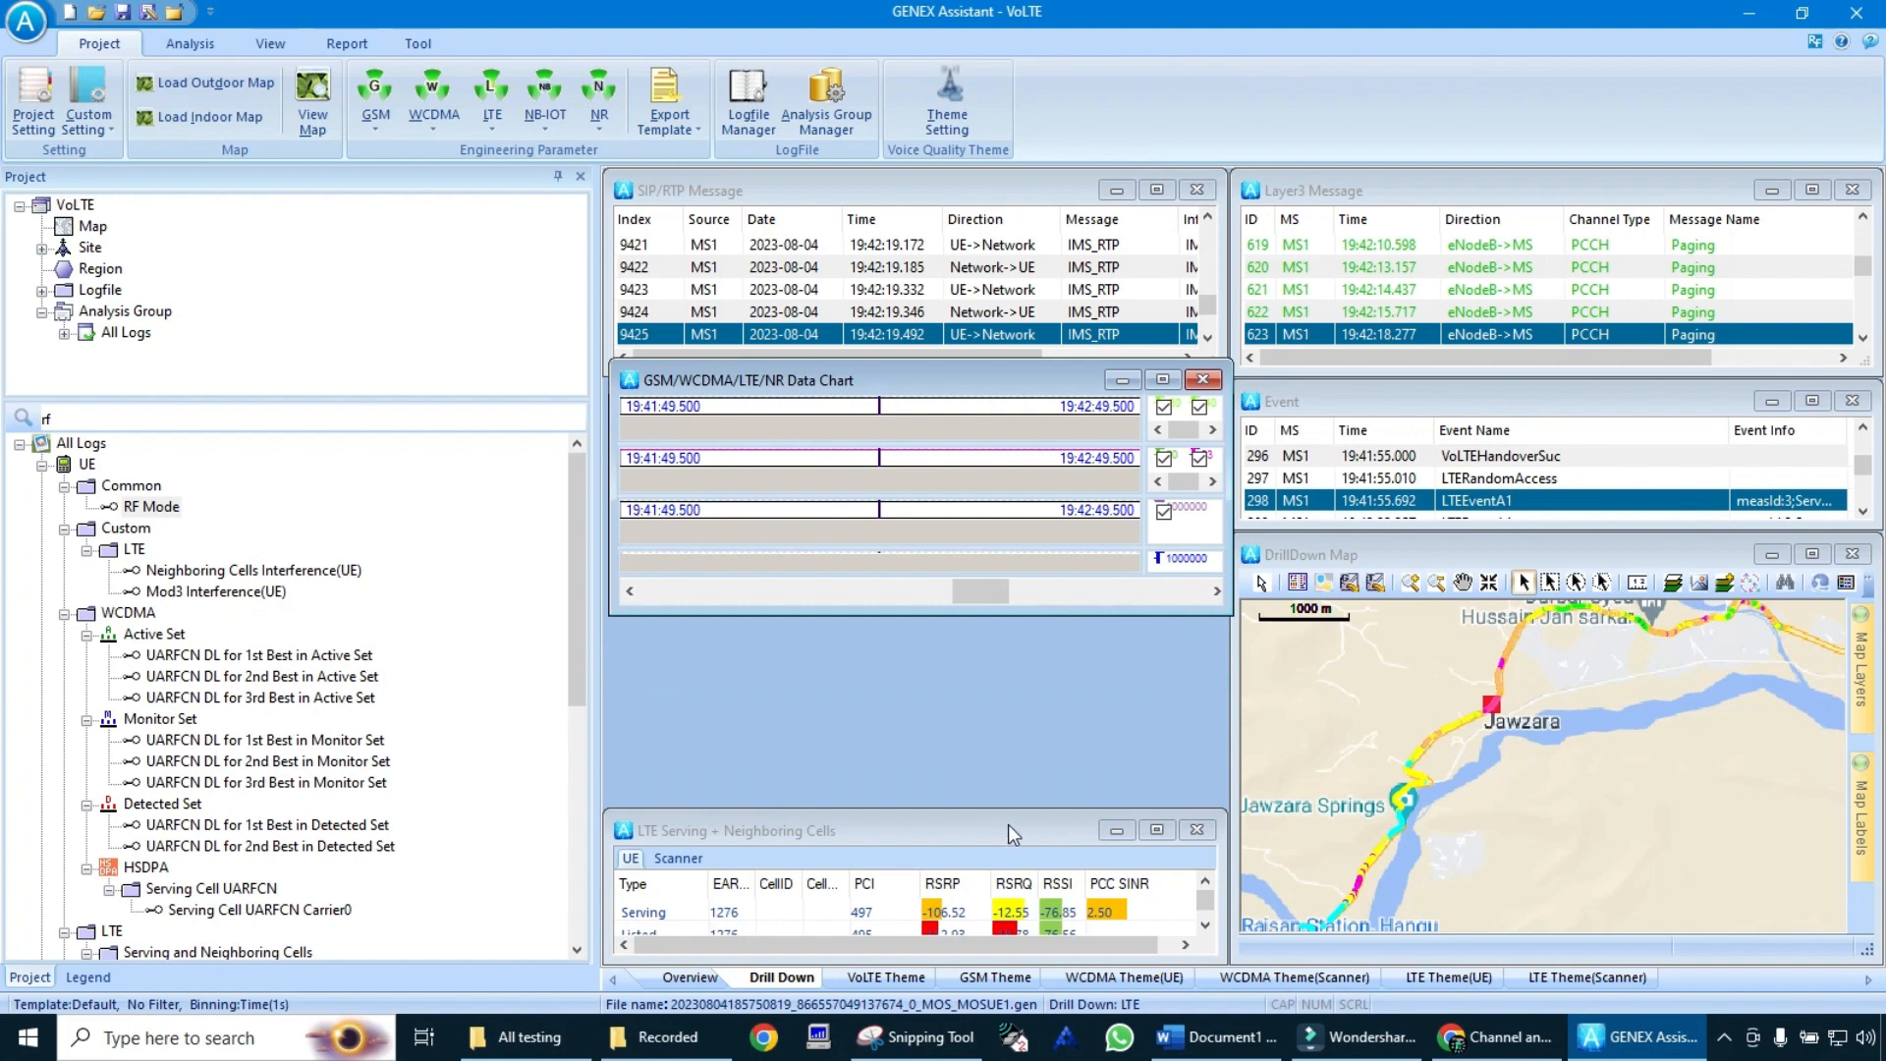
pyautogui.moveTo(1007, 810); pyautogui.dragTo(998, 664)
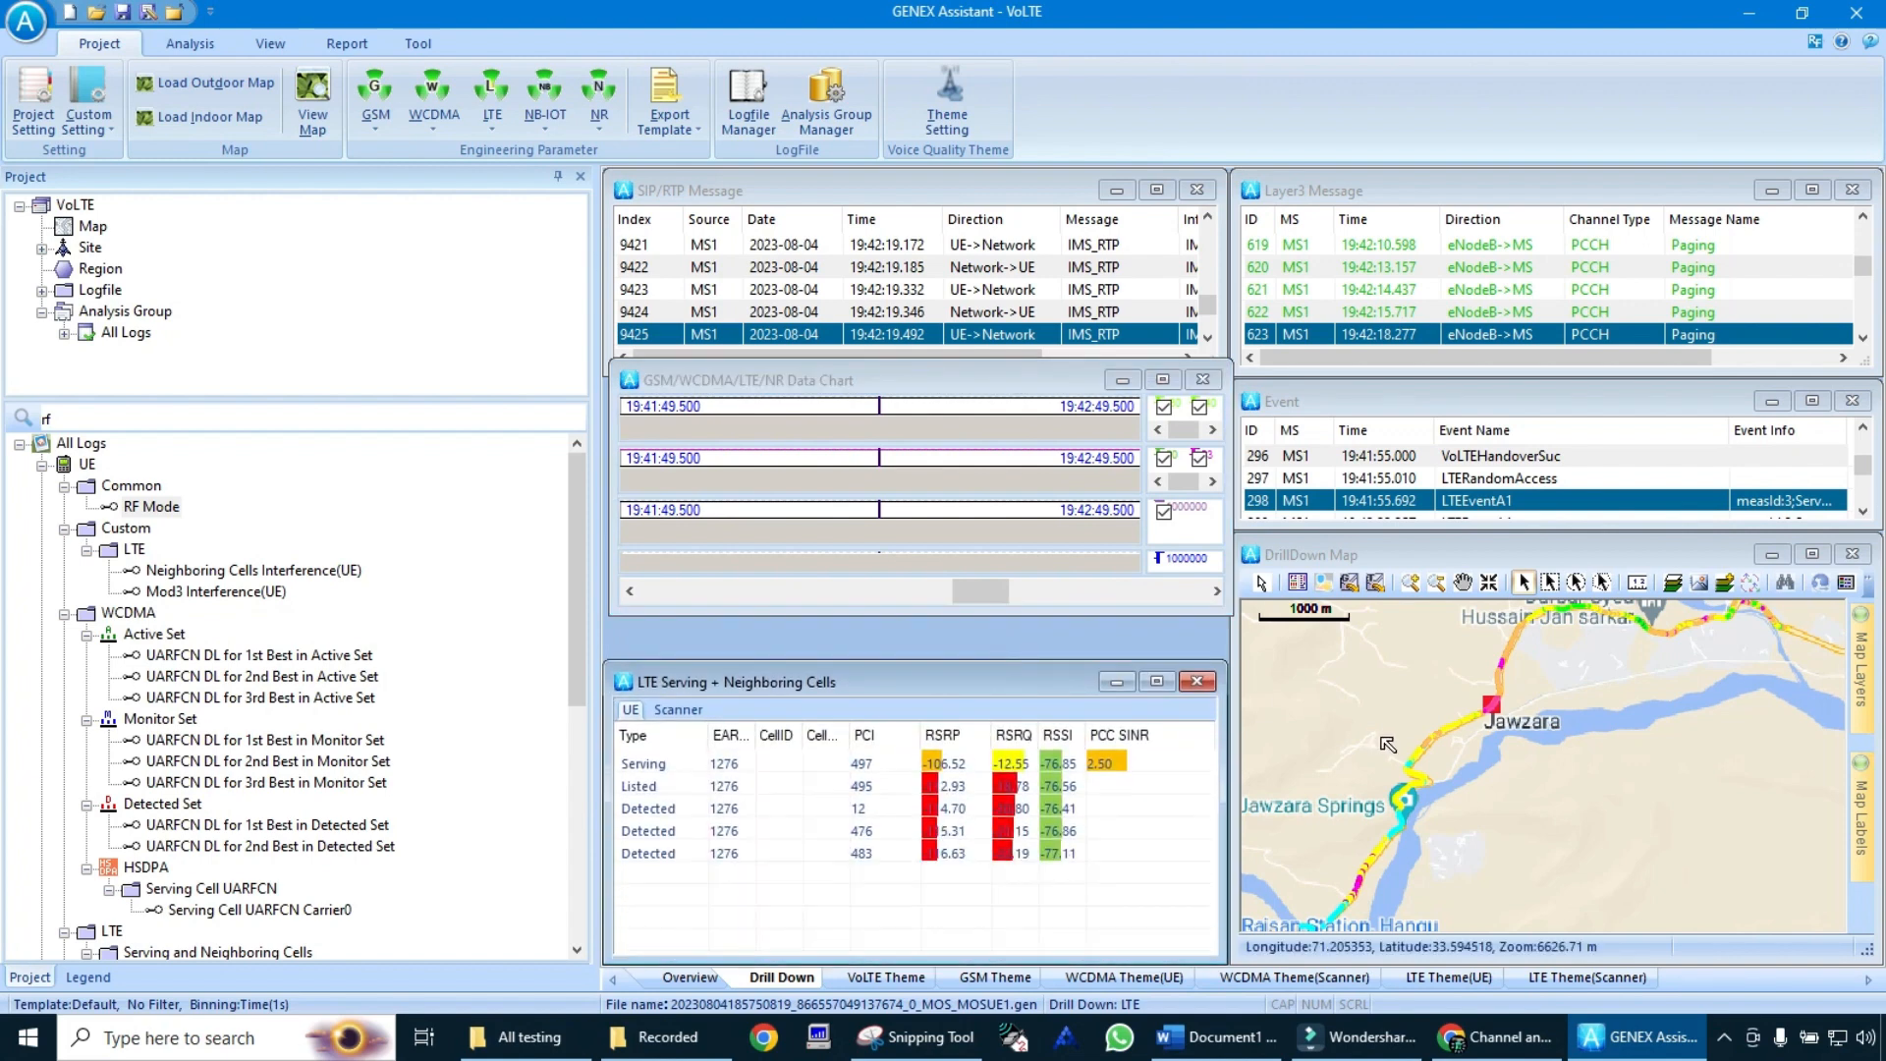
# - Synchronize the drill-down windows to the route sample near Jawzara, and place the Event and Layer3 Message windows side by side, both enlarged
pyautogui.click(1486, 711)
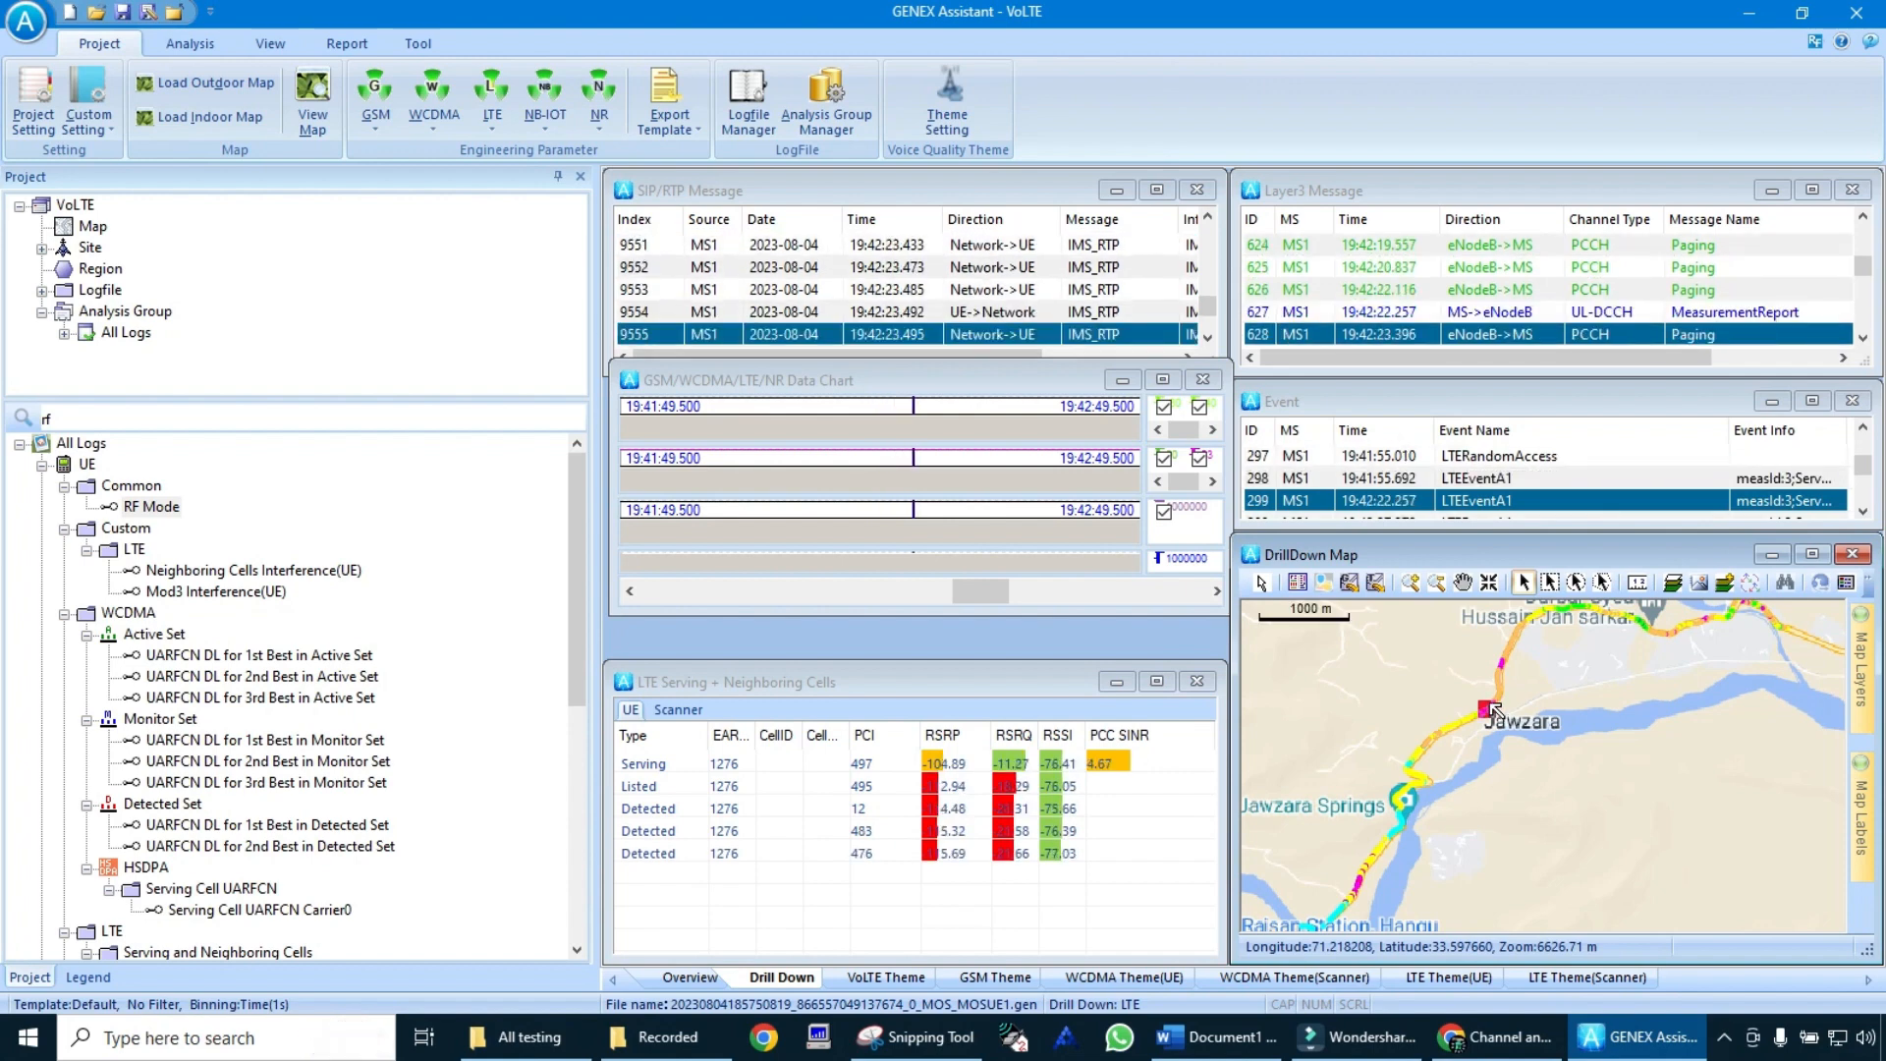
pyautogui.moveTo(1541, 395); pyautogui.dragTo(1538, 223)
pyautogui.moveTo(1559, 338); pyautogui.dragTo(1592, 503)
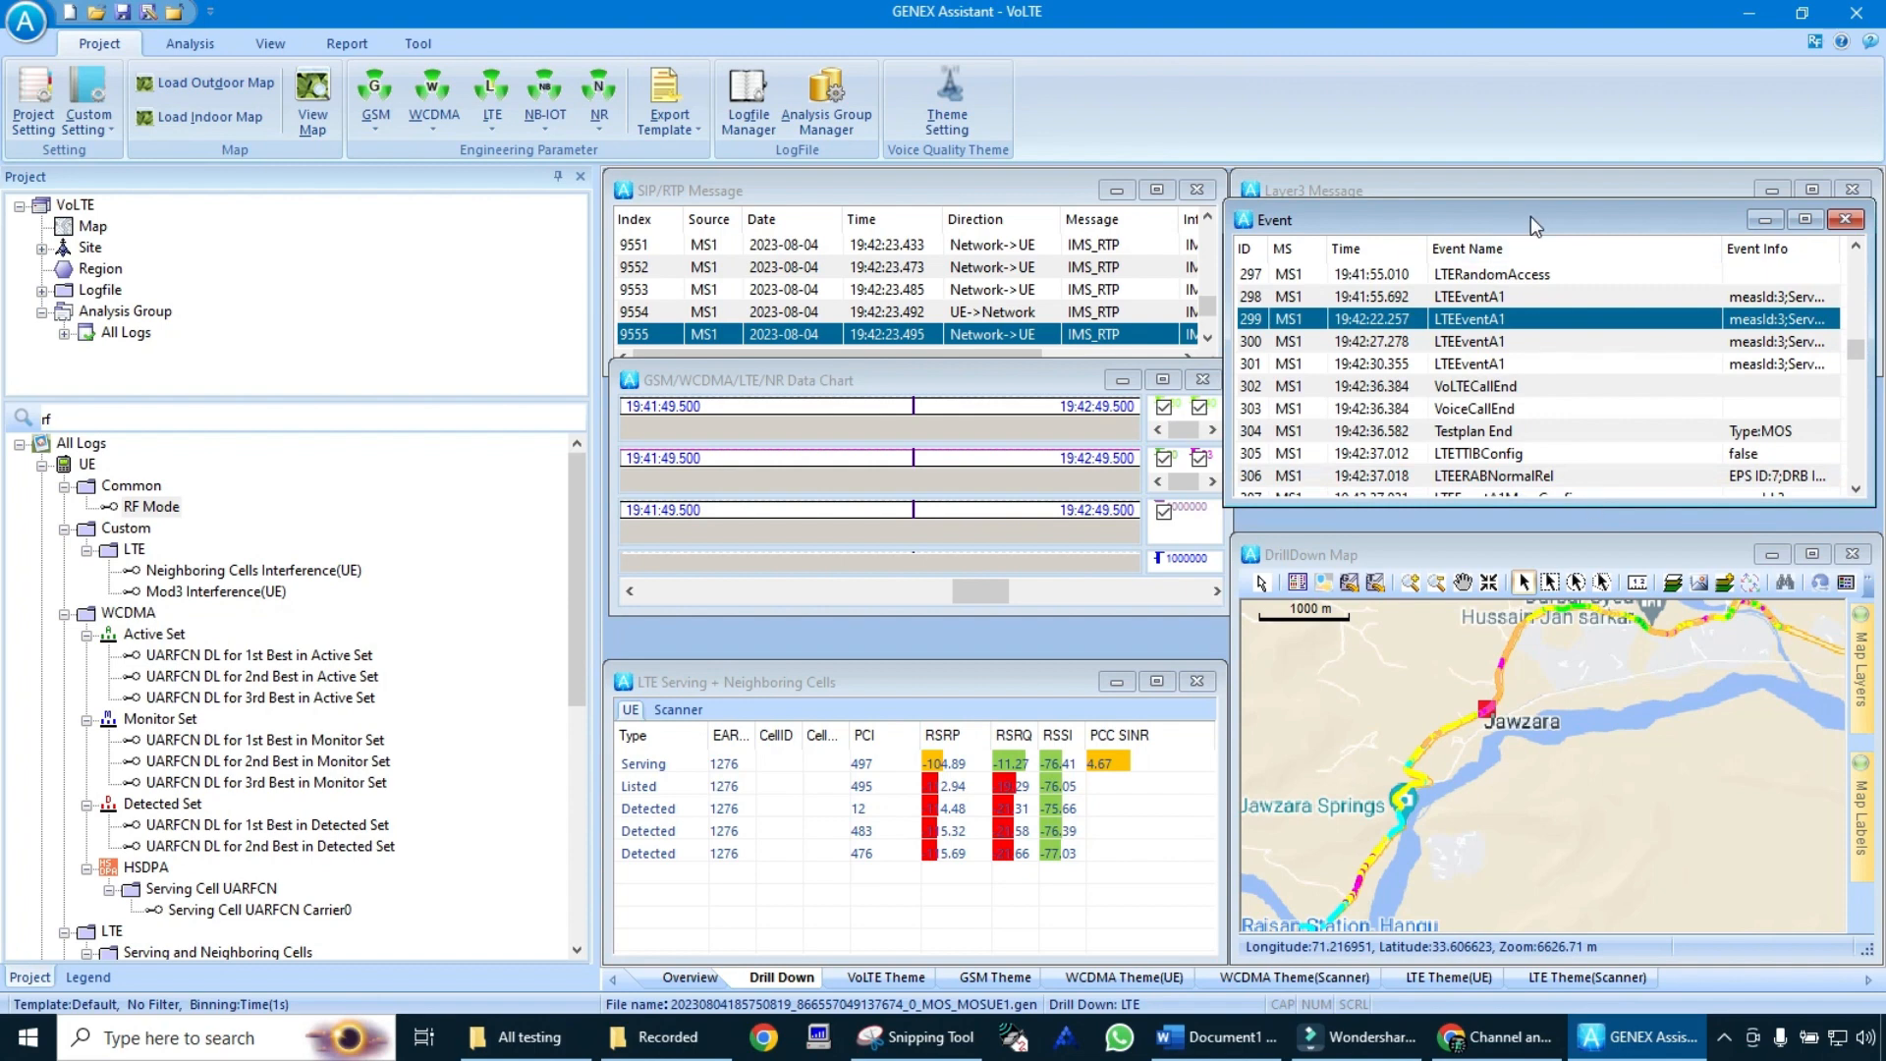
pyautogui.moveTo(1558, 187); pyautogui.dragTo(911, 189)
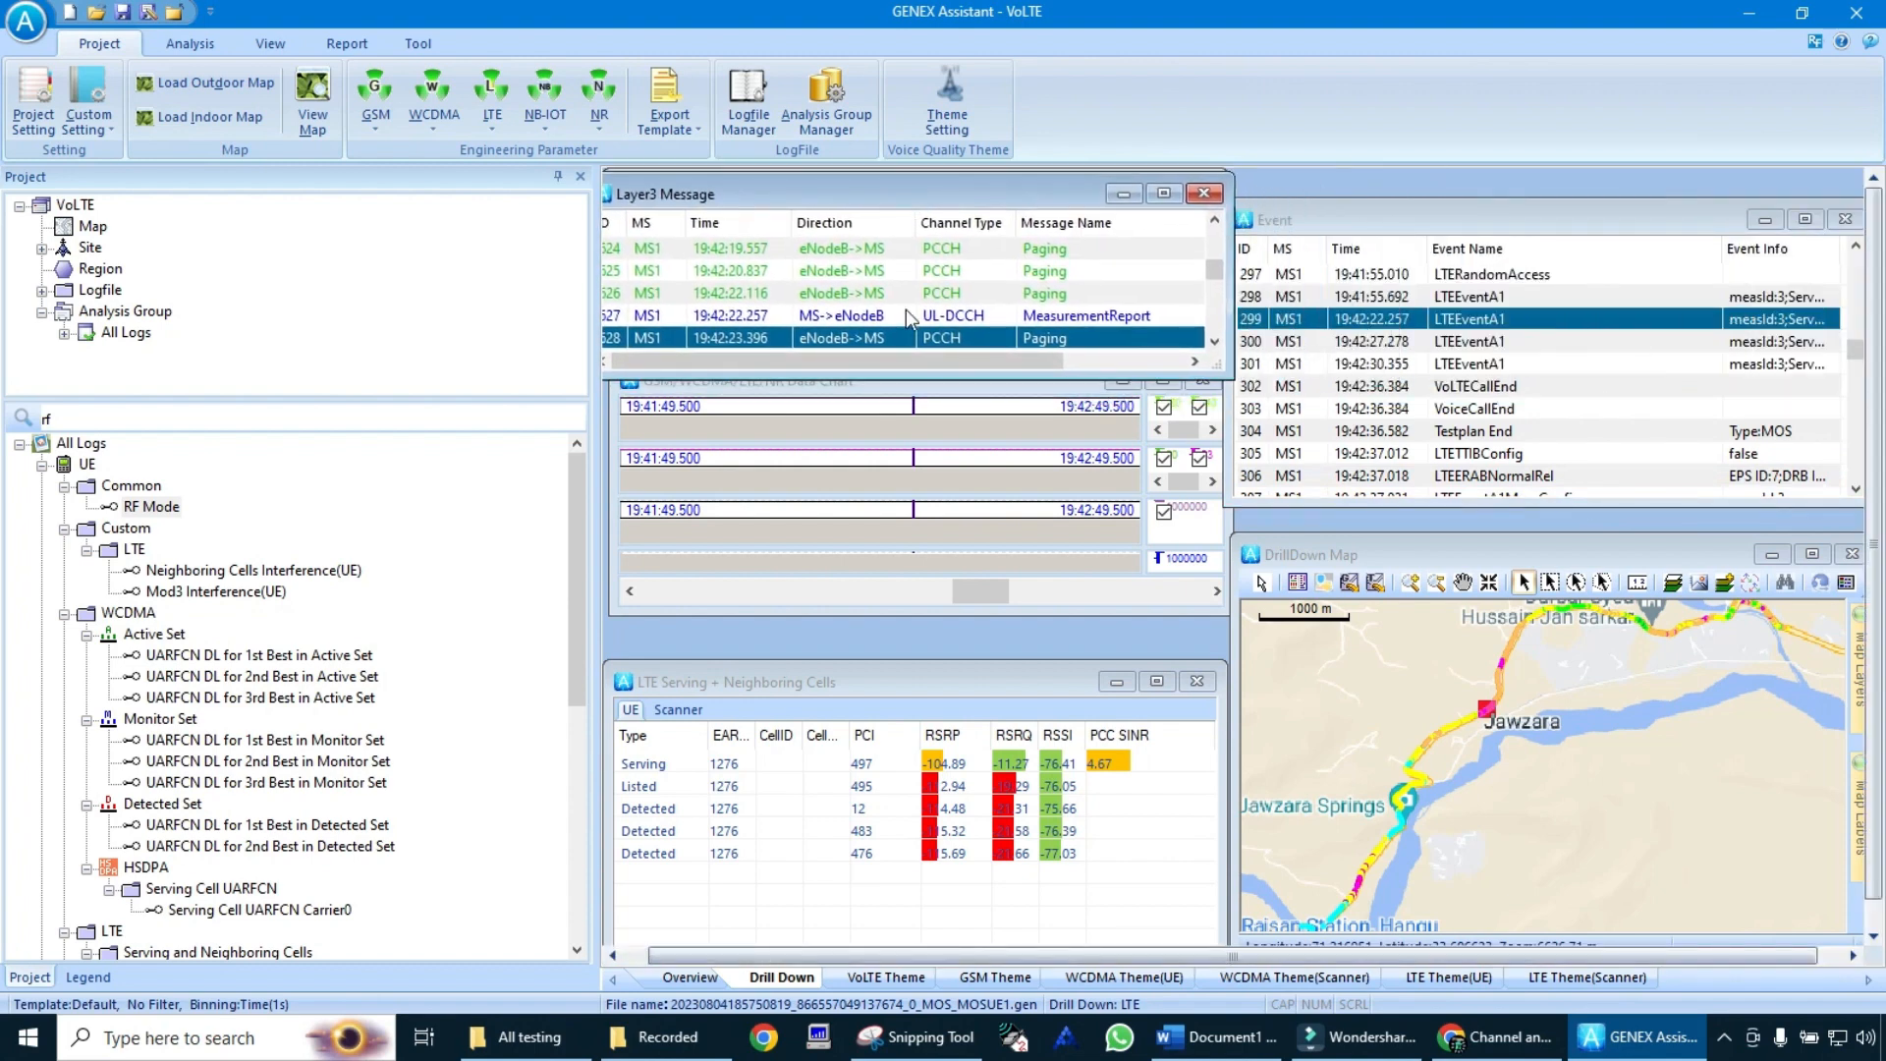
pyautogui.moveTo(929, 368); pyautogui.dragTo(940, 438)
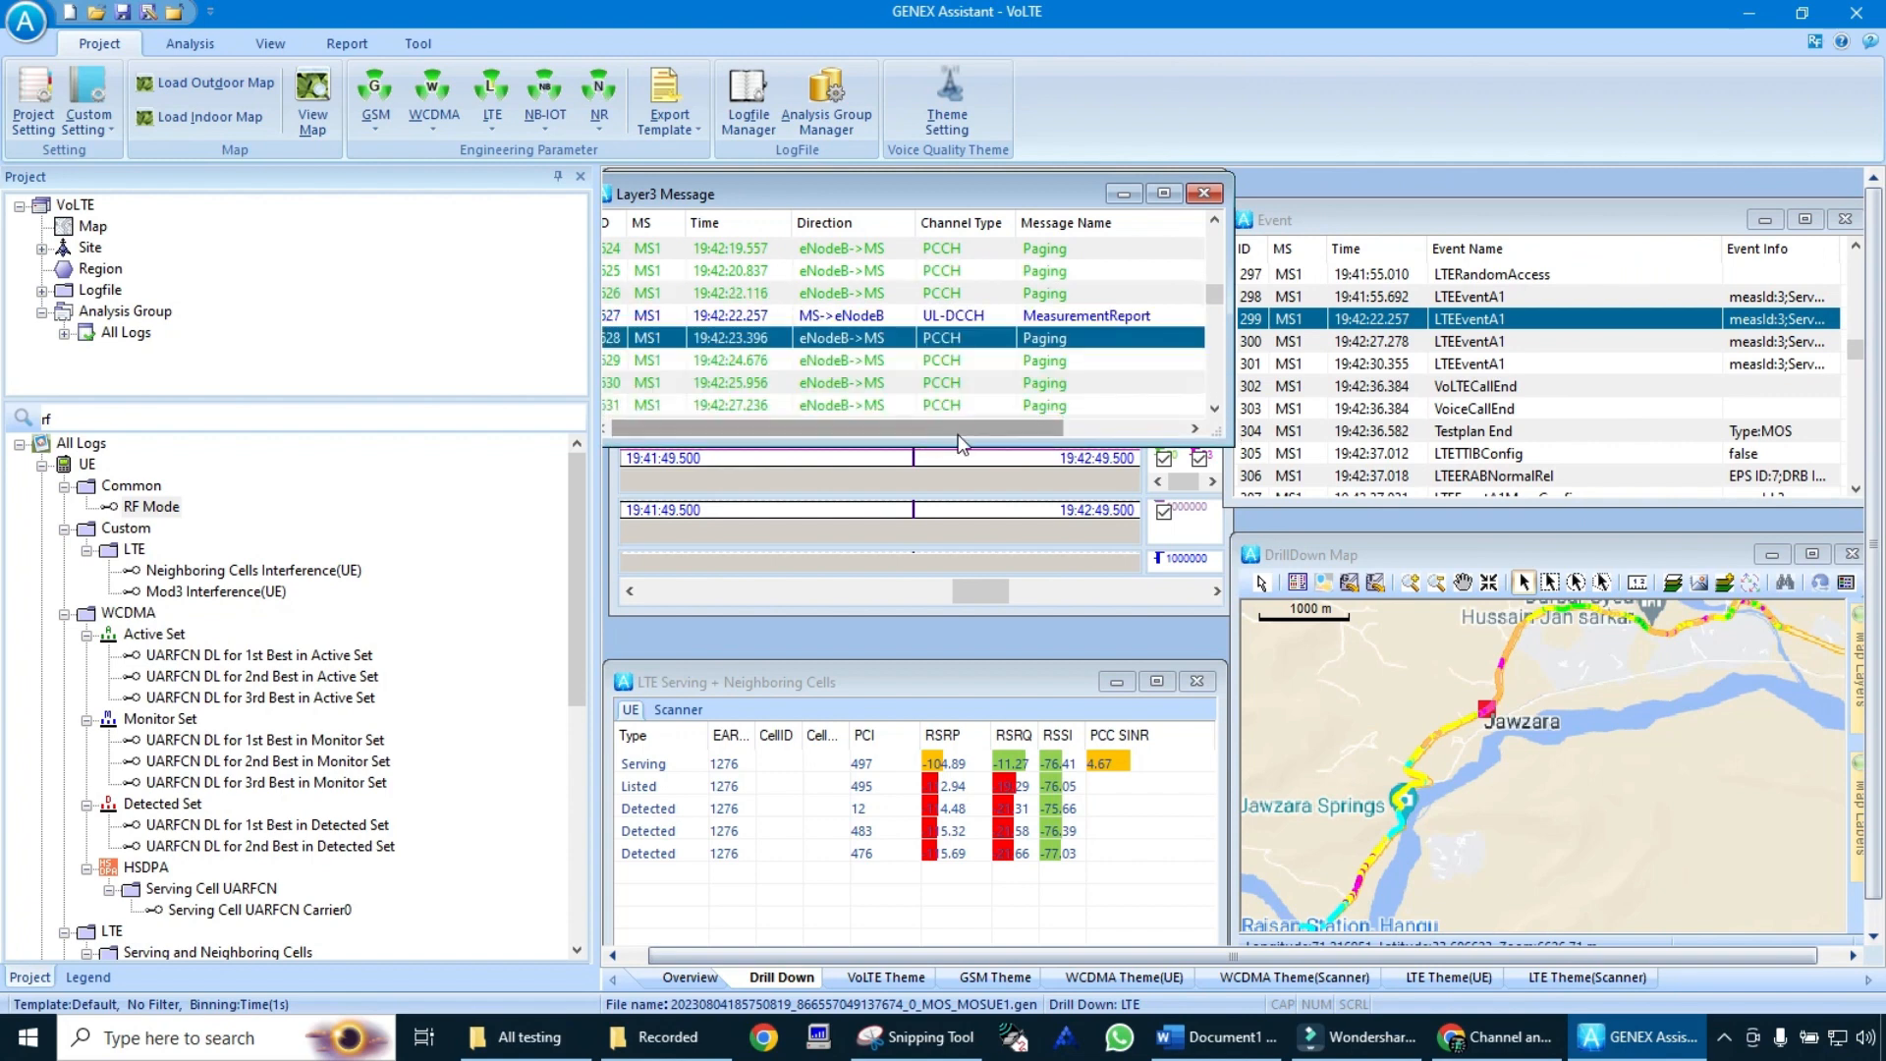
# - Step through the LTEEventA1, call-end and test-plan events in the Event list, examining serving-cell measurements around the end of the VoLTE call
pyautogui.click(1524, 351)
pyautogui.press('Down')
pyautogui.press('Down')
pyautogui.press('Down')
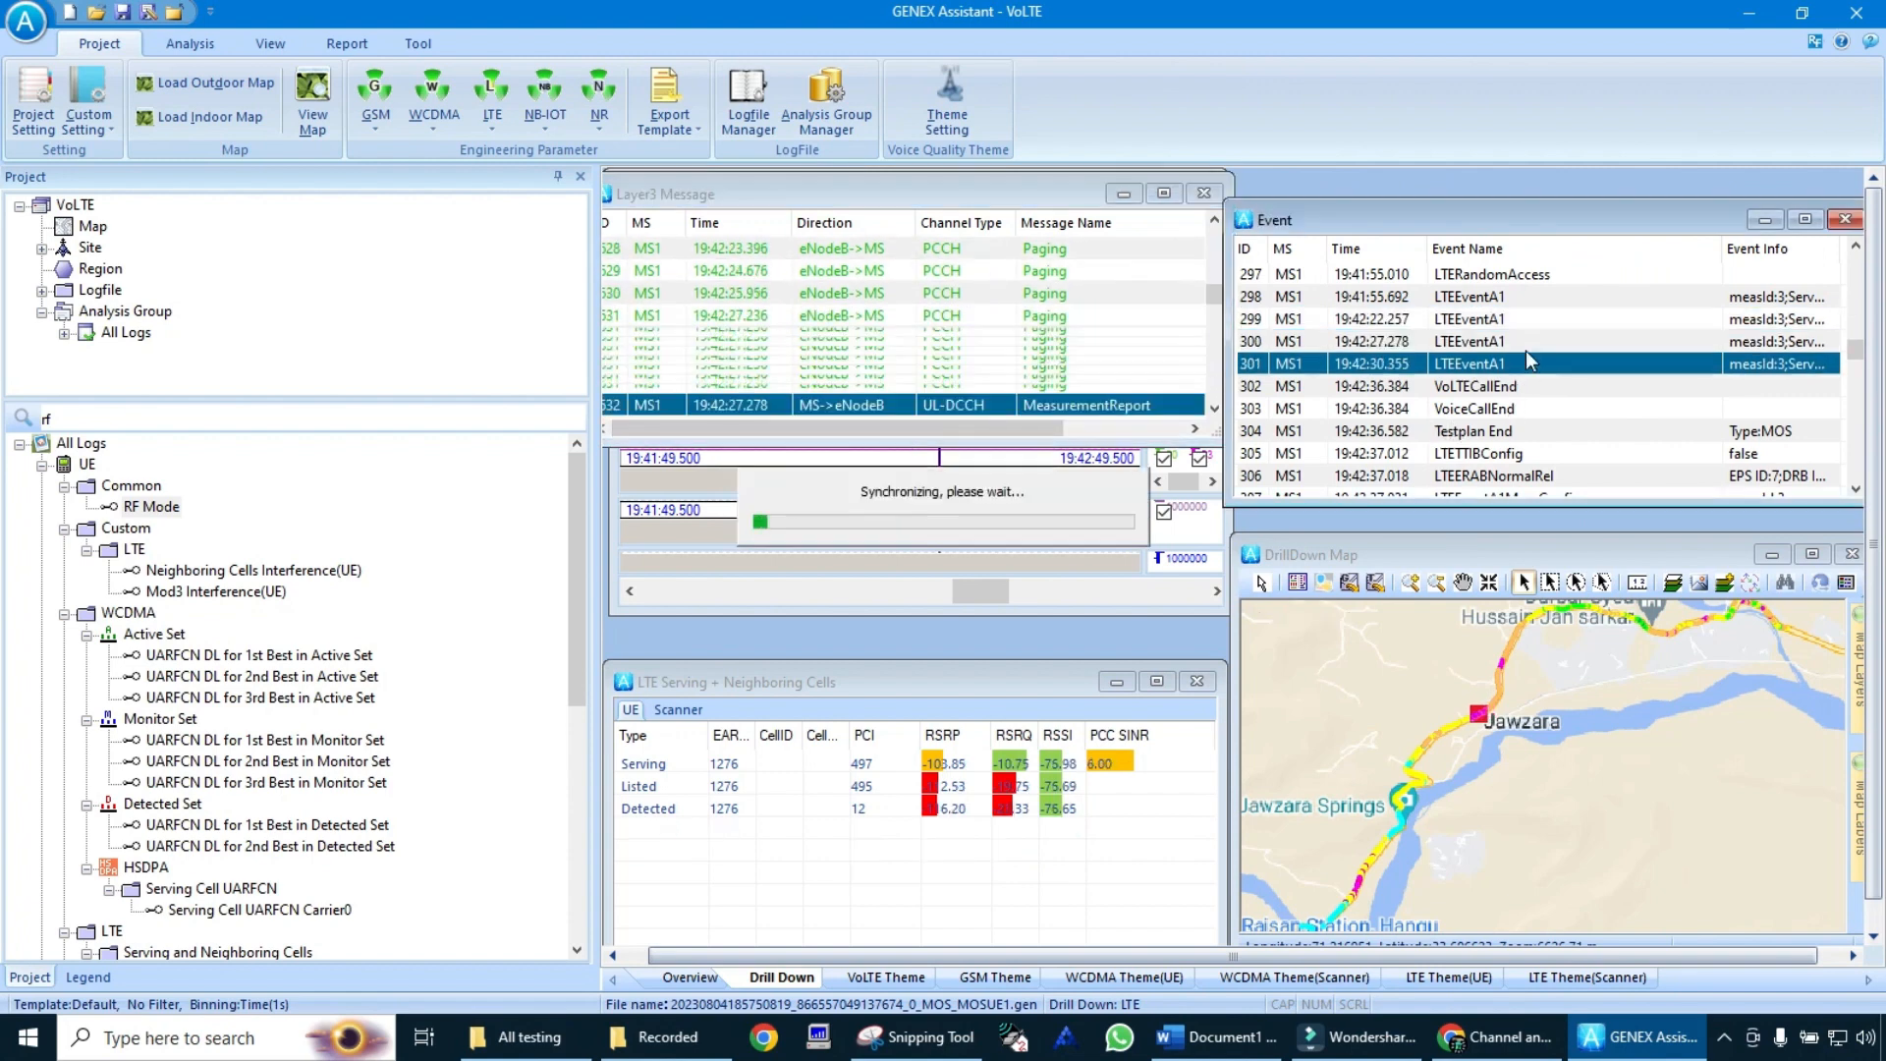
pyautogui.press('Down')
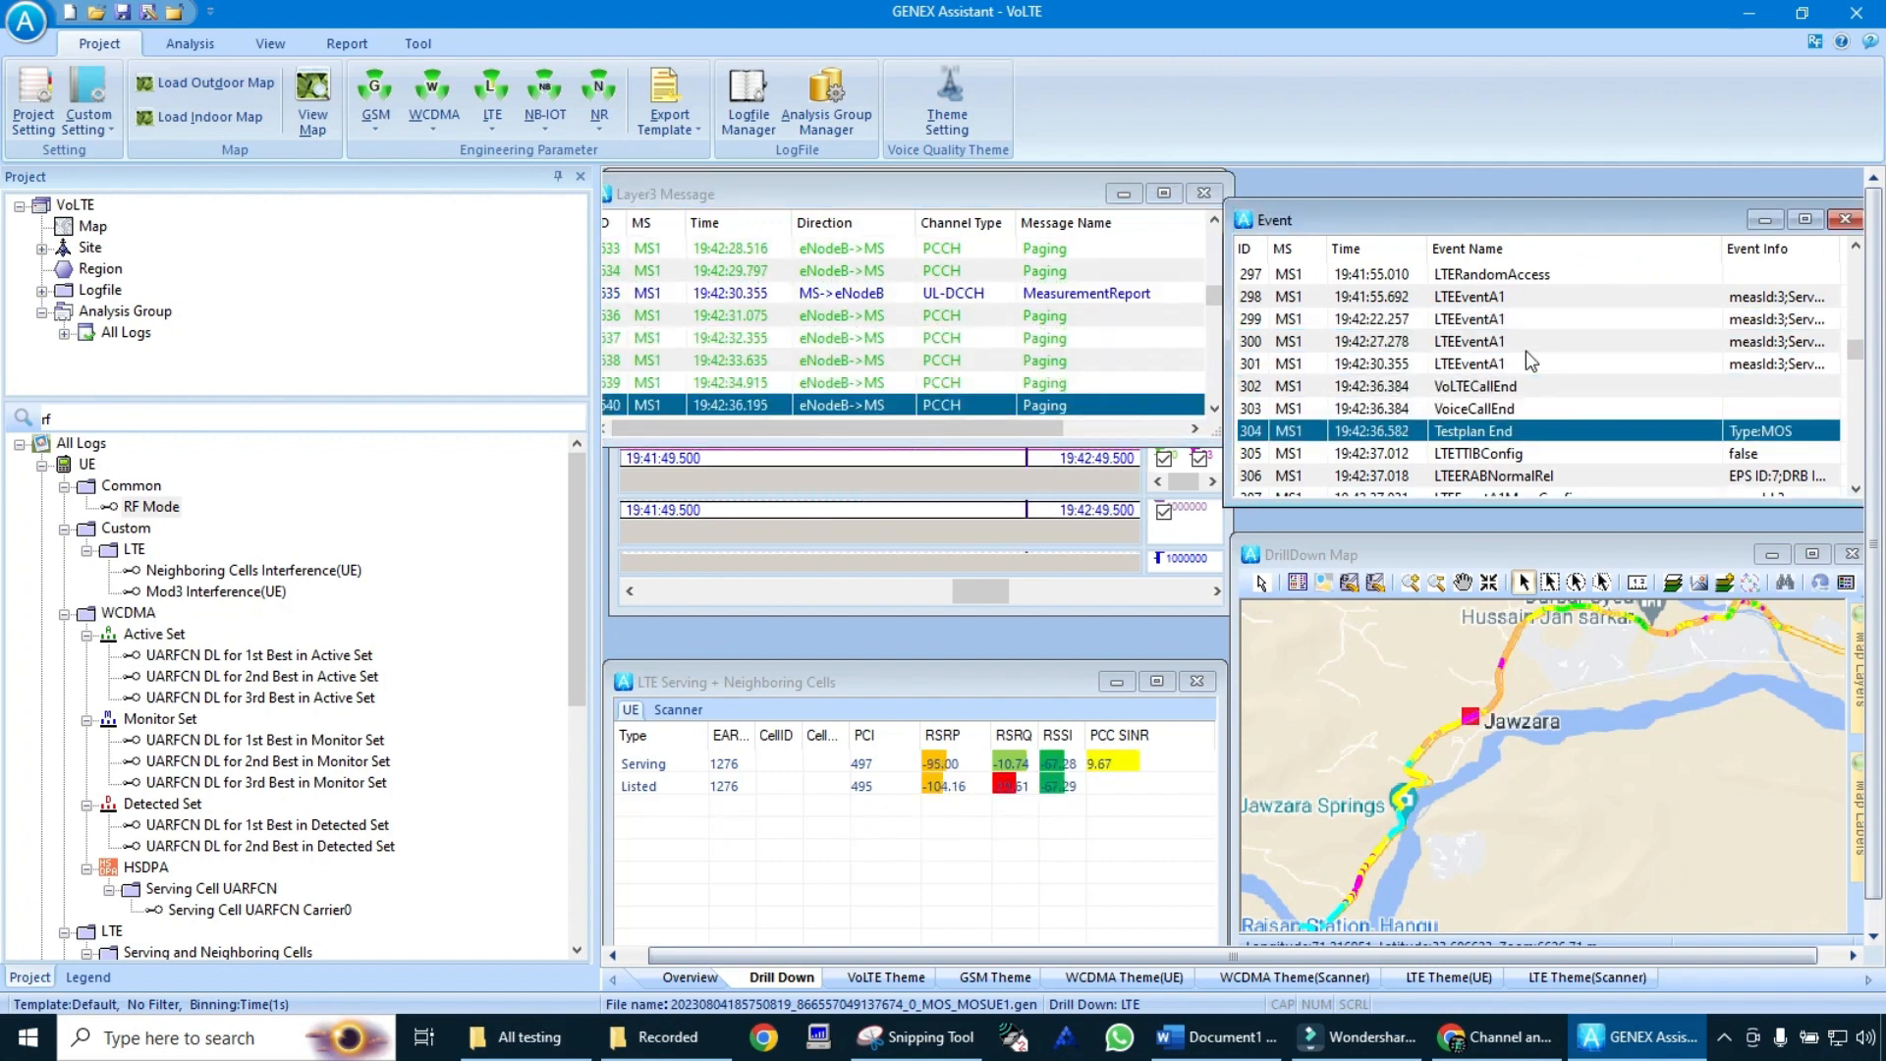
pyautogui.press('Up')
pyautogui.press('Up')
pyautogui.press('Down')
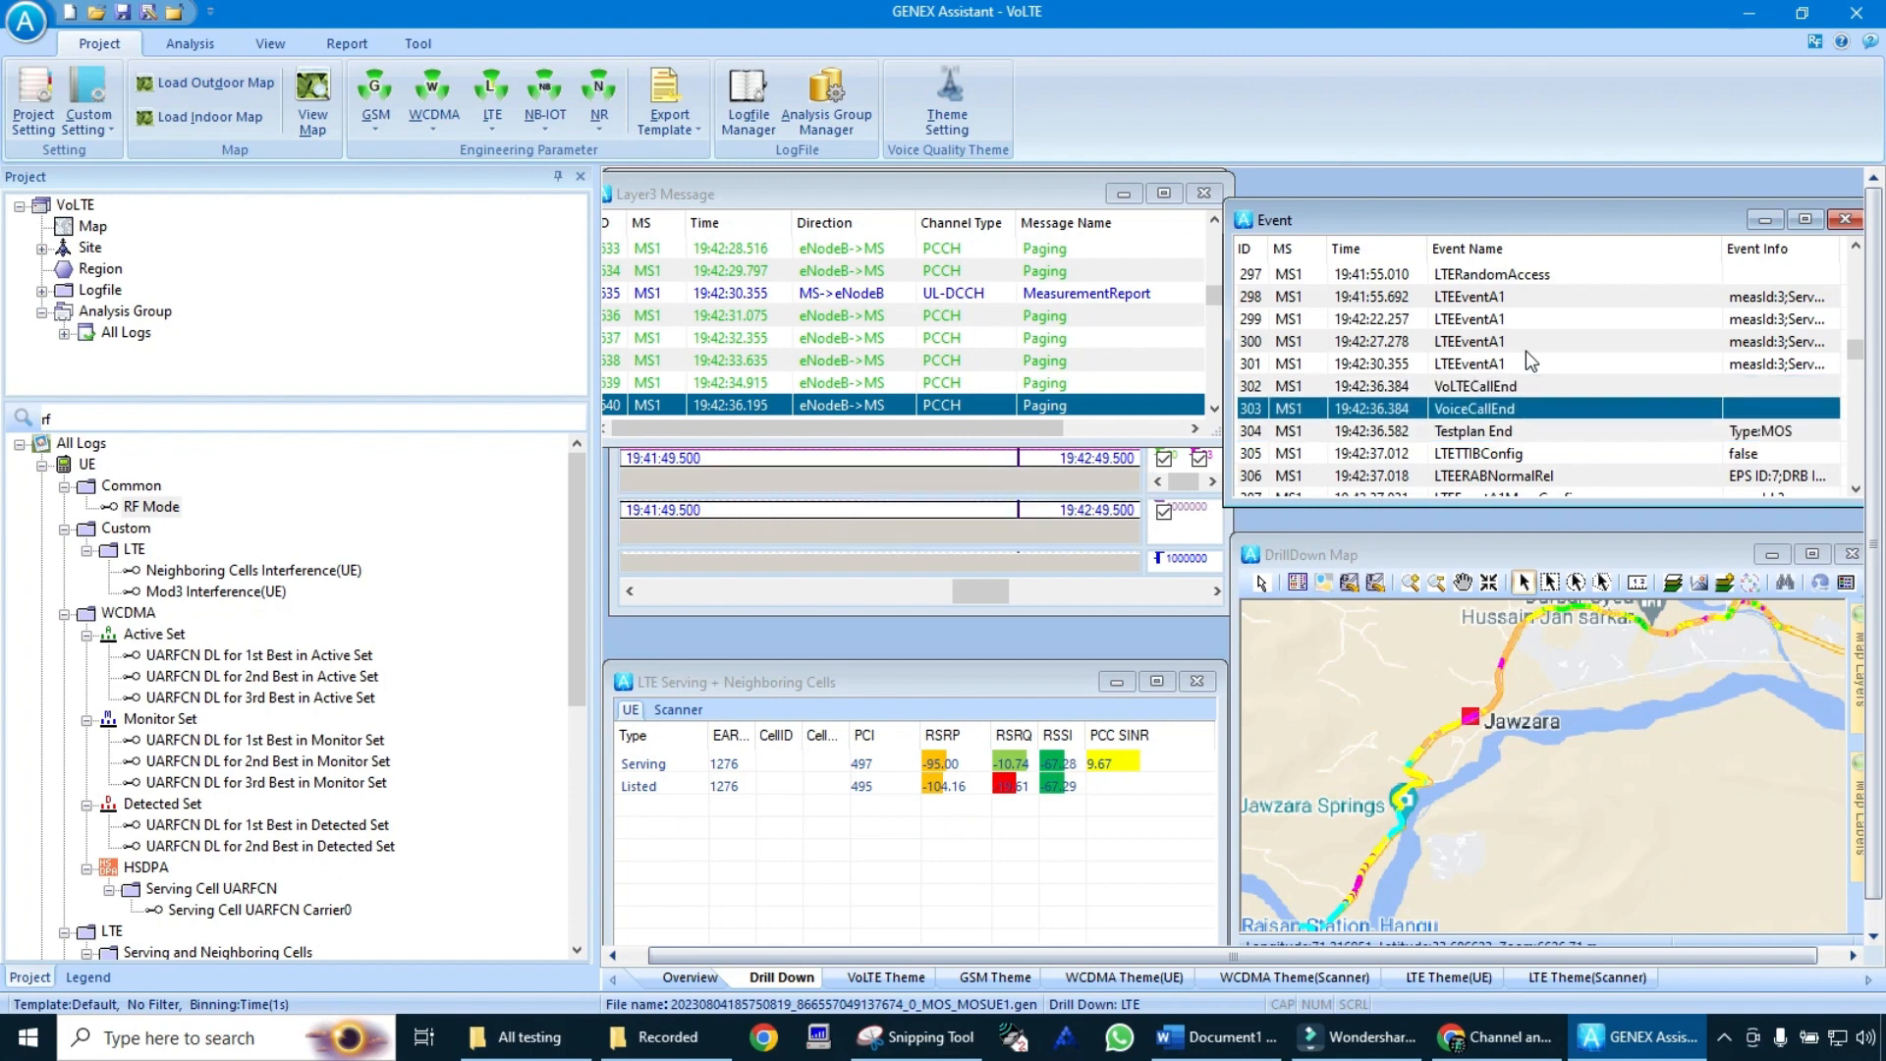
pyautogui.press('Up')
pyautogui.press('Down')
pyautogui.press('Down')
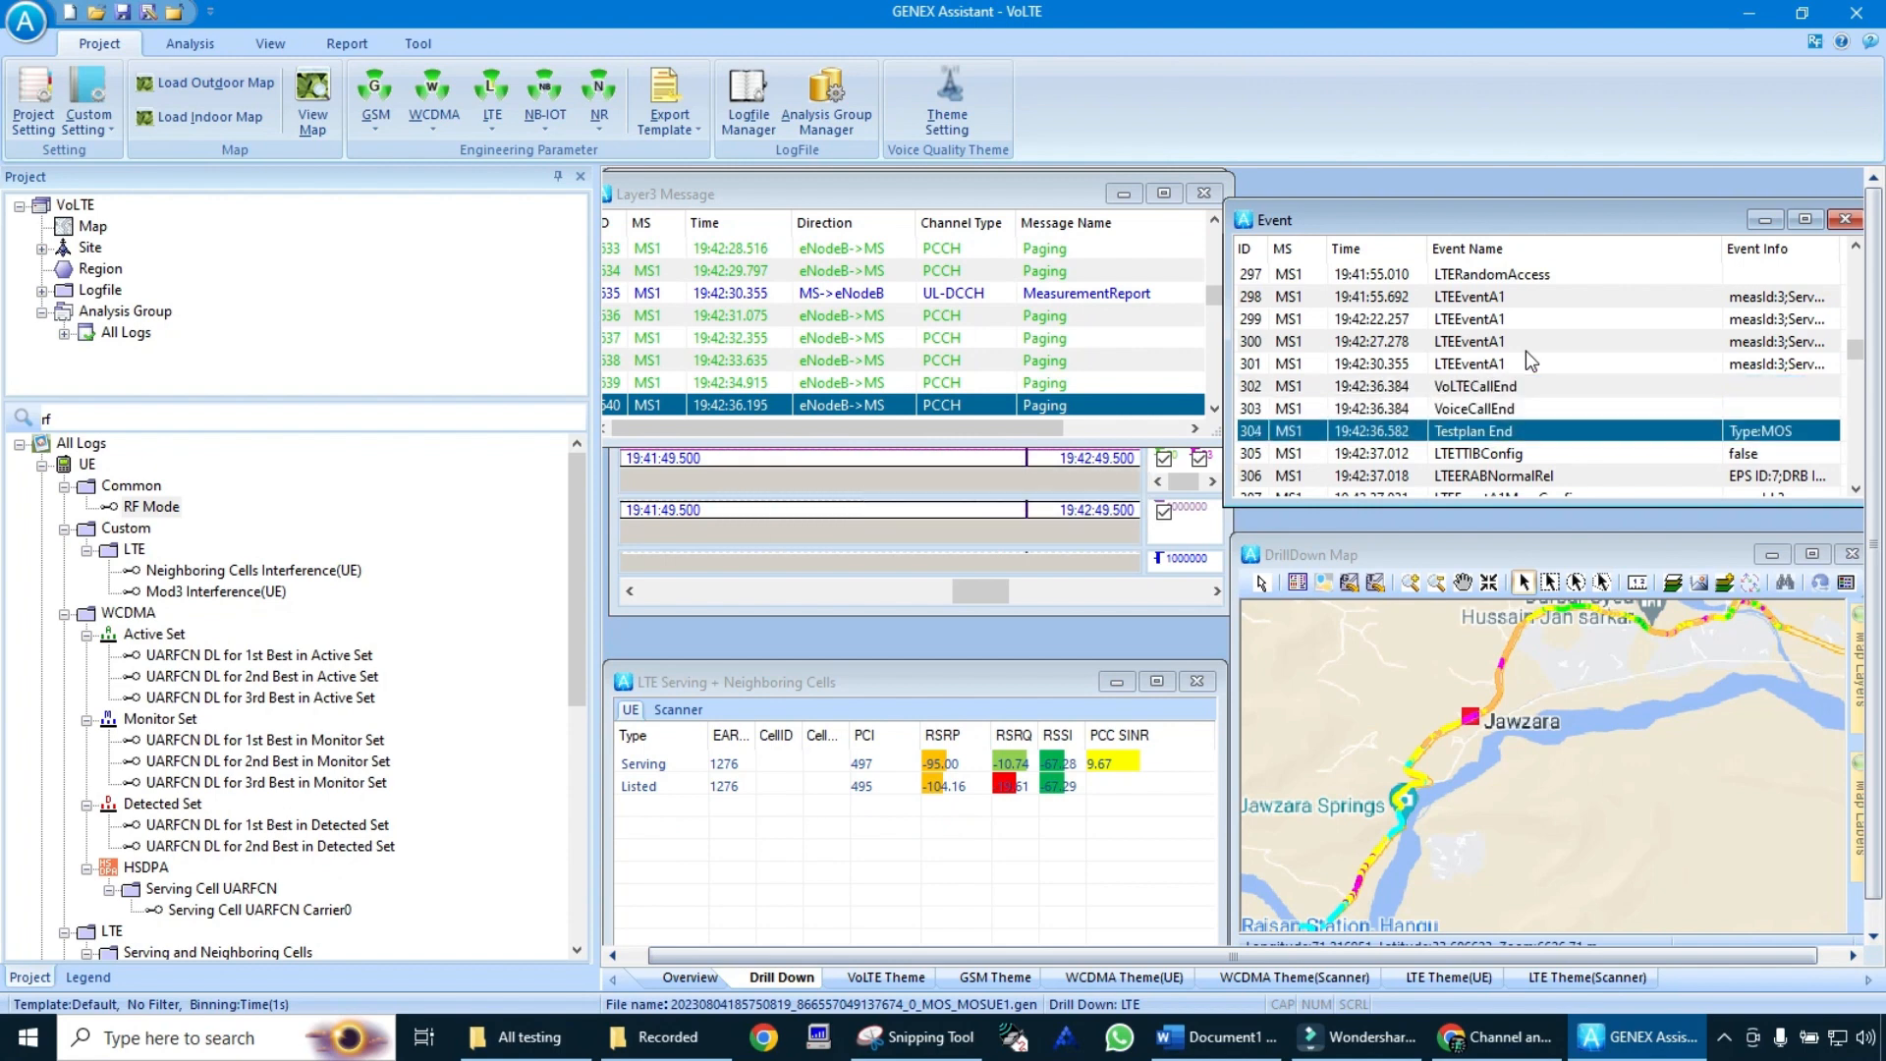
pyautogui.press('Down')
pyautogui.press('Down')
pyautogui.press('Down')
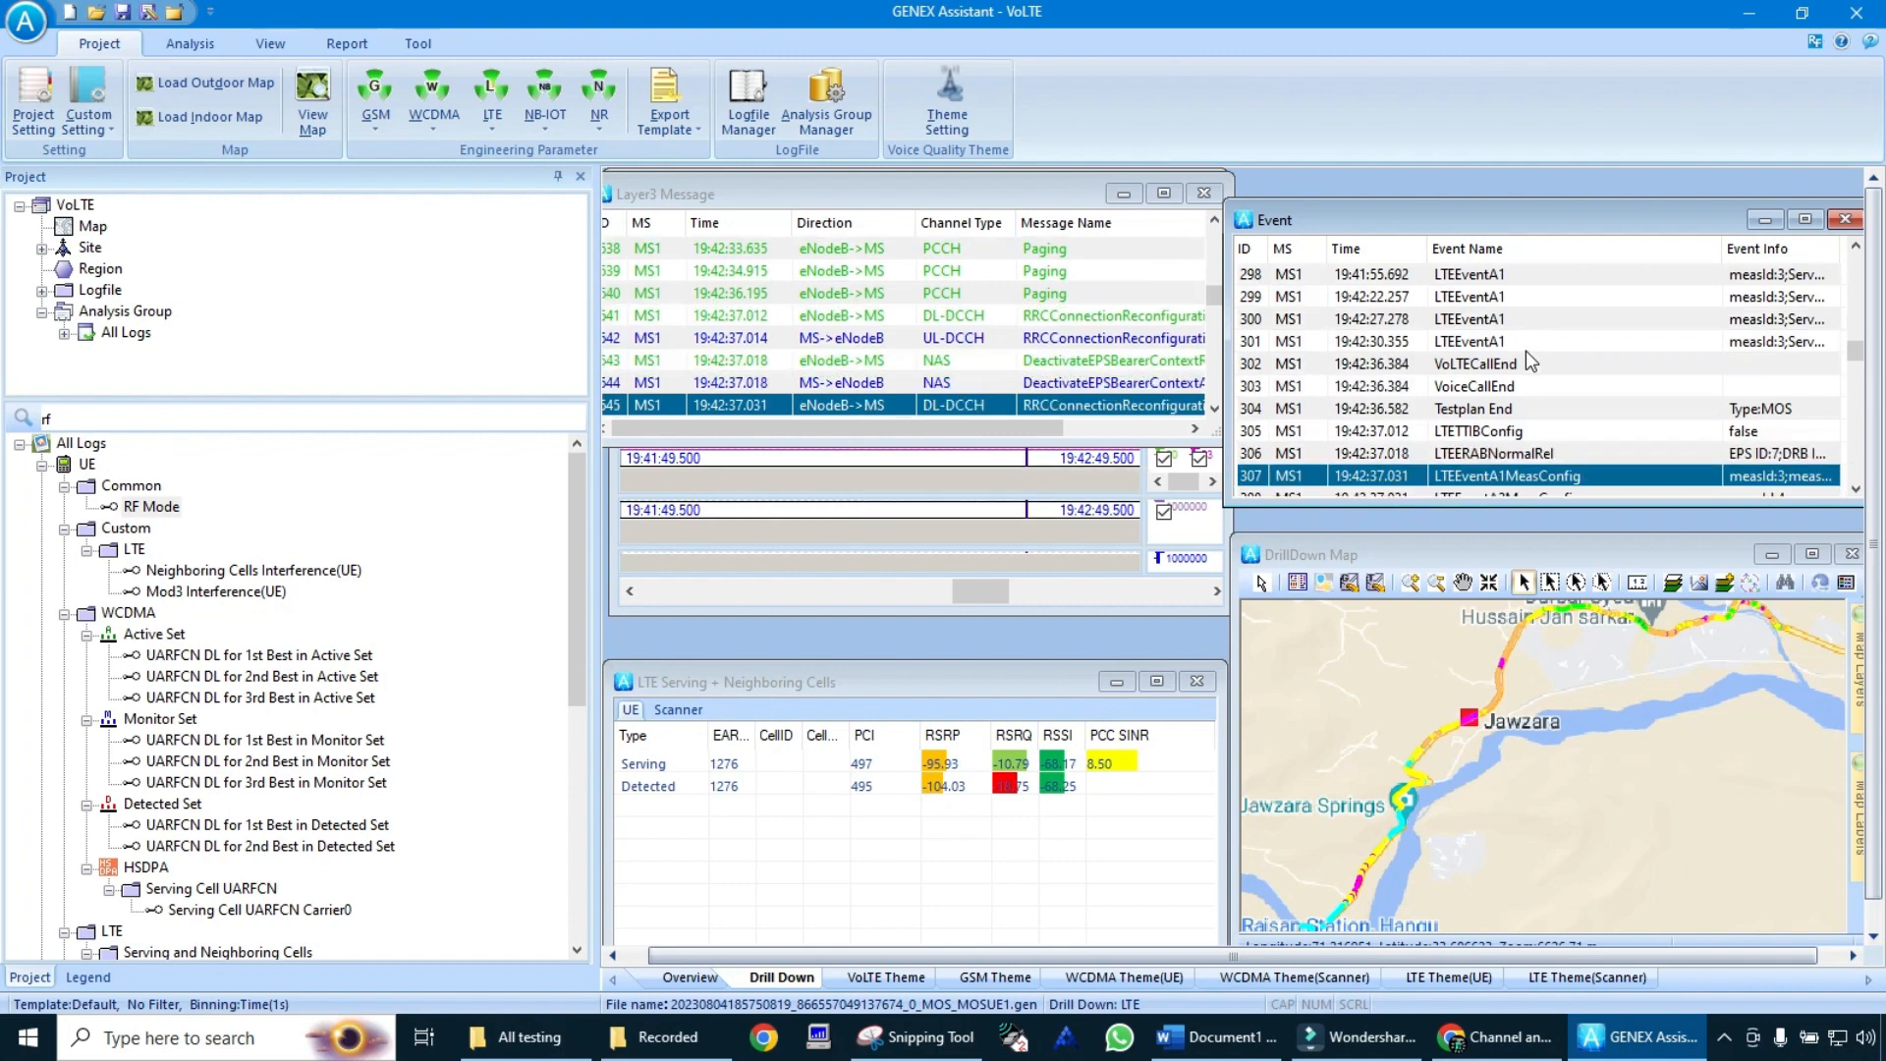
# - Follow the events of the next VoLTE call from VoLTECallAttempt(MOC) through call establishment to the LTEEventA2 reports, examining the synchronized messages and cells
pyautogui.press('Down')
pyautogui.press('Down')
pyautogui.press('Down')
pyautogui.press('Down')
pyautogui.press('Down')
pyautogui.press('Down')
pyautogui.press('Down')
pyautogui.press('Down')
pyautogui.press('Down')
pyautogui.press('Down')
pyautogui.press('Down')
pyautogui.press('Down')
pyautogui.press('Down')
pyautogui.press('Down')
pyautogui.press('Down')
pyautogui.press('Down')
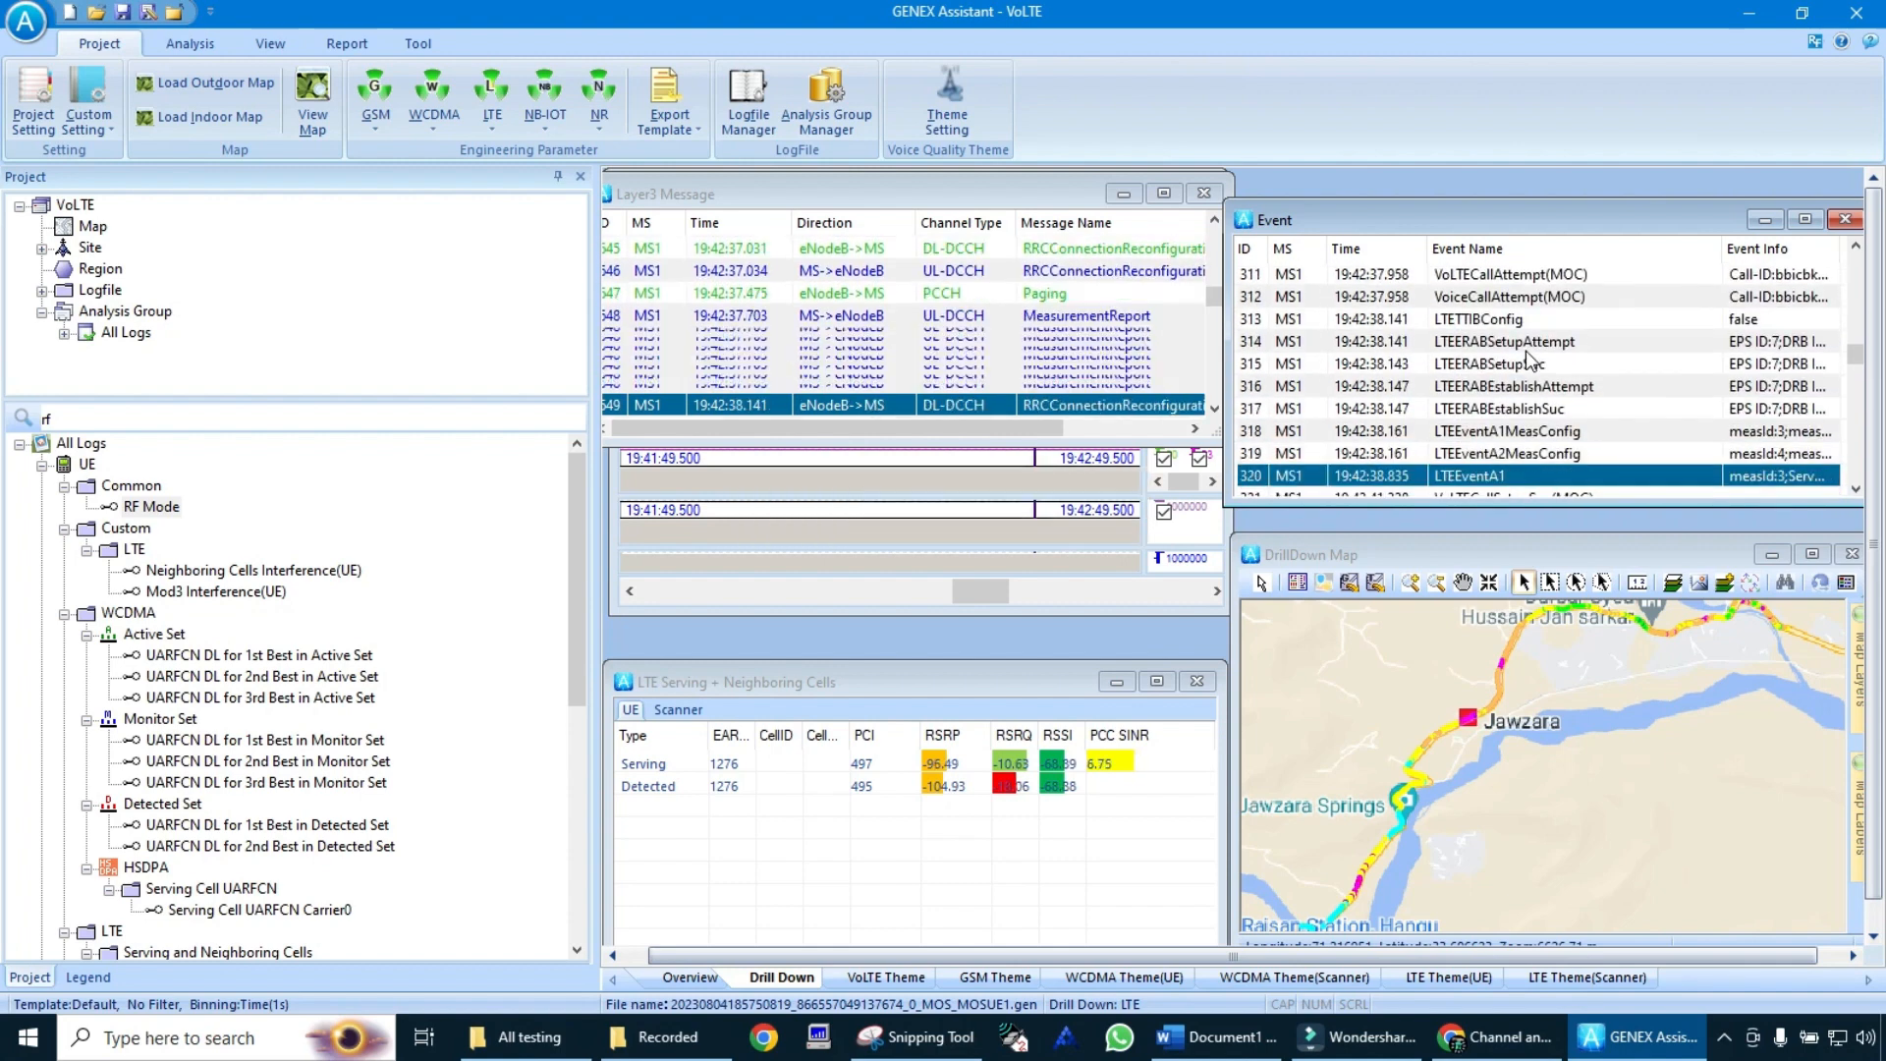
pyautogui.press('Down')
pyautogui.press('Down')
pyautogui.press('Down')
pyautogui.press('Down')
pyautogui.press('Down')
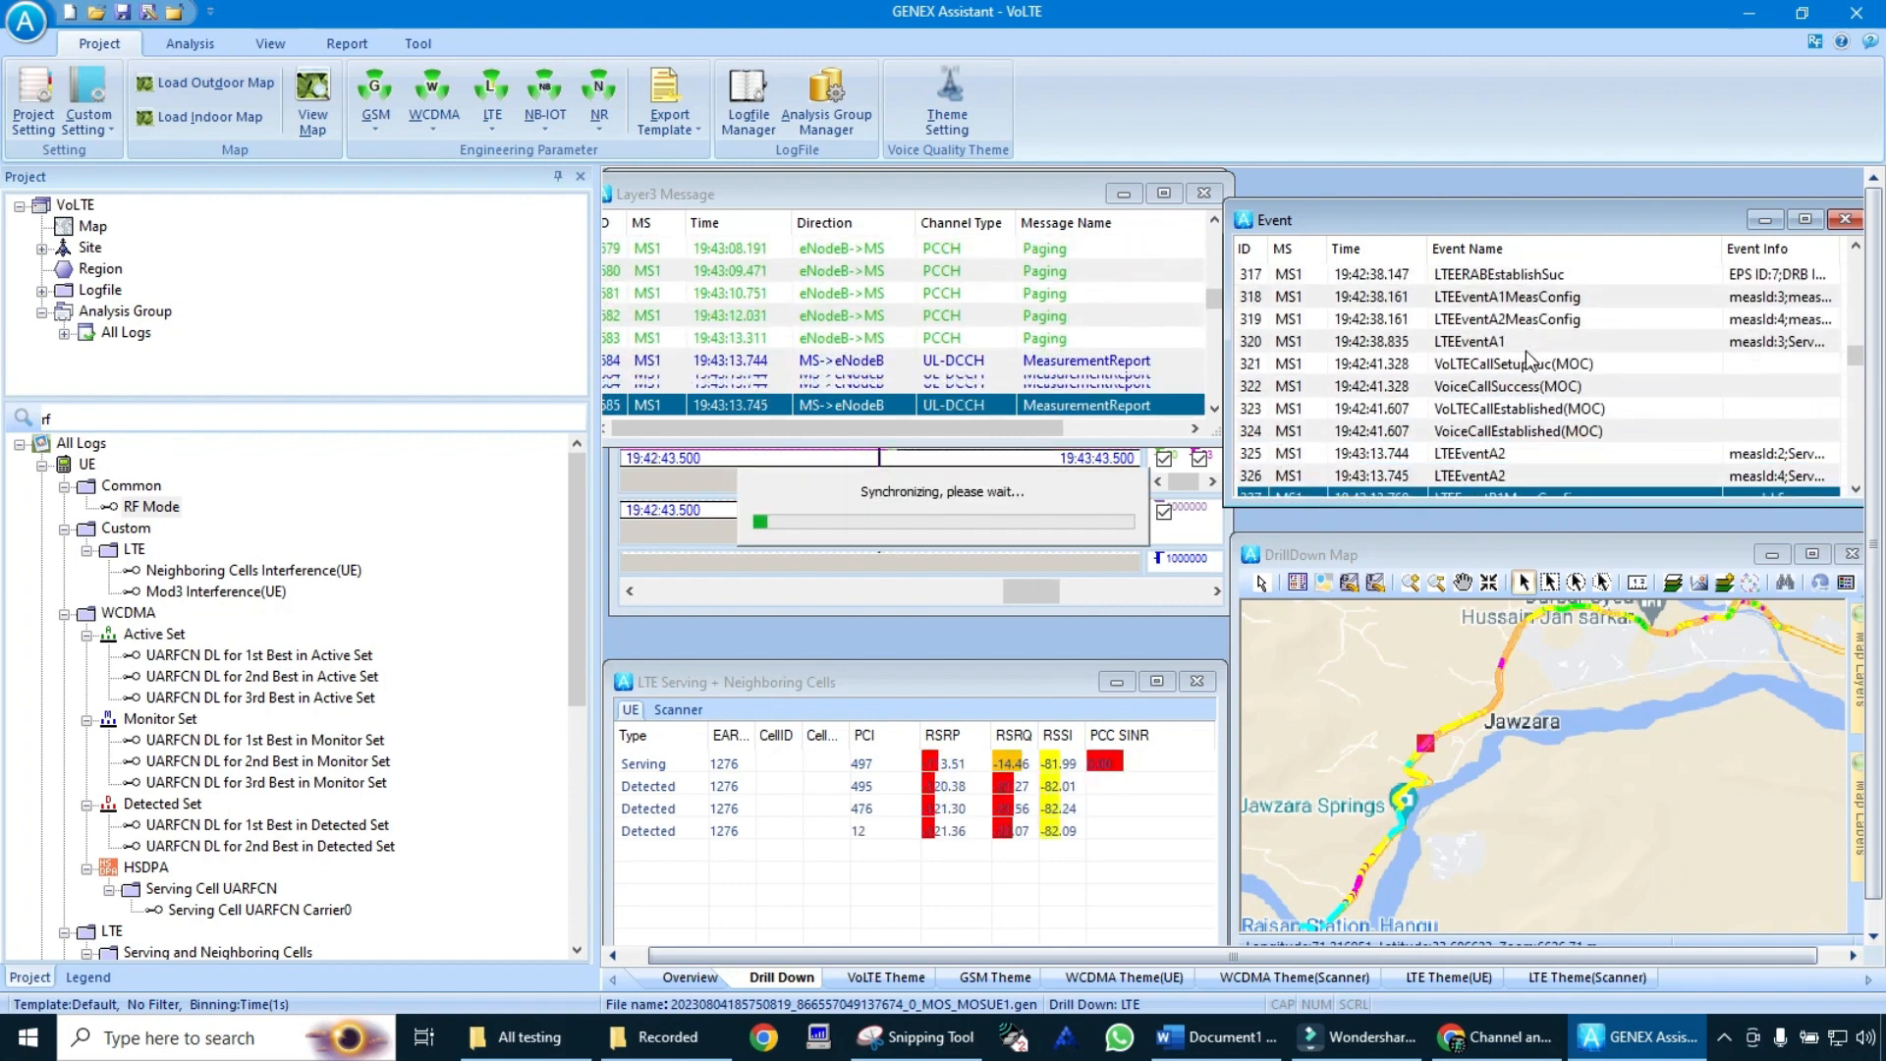
# - Follow the LTEEventB1 reports and the SRVCC handover events up to WCDMASecurityModeReq, examining the matching Layer3 messages
pyautogui.press('Down')
pyautogui.press('Down')
pyautogui.press('Down')
pyautogui.press('Down')
pyautogui.press('Down')
pyautogui.press('Down')
pyautogui.press('Down')
pyautogui.press('Down')
pyautogui.press('Down')
pyautogui.press('Down')
pyautogui.press('Down')
pyautogui.press('Down')
pyautogui.press('Down')
pyautogui.press('Down')
pyautogui.press('Down')
pyautogui.press('Down')
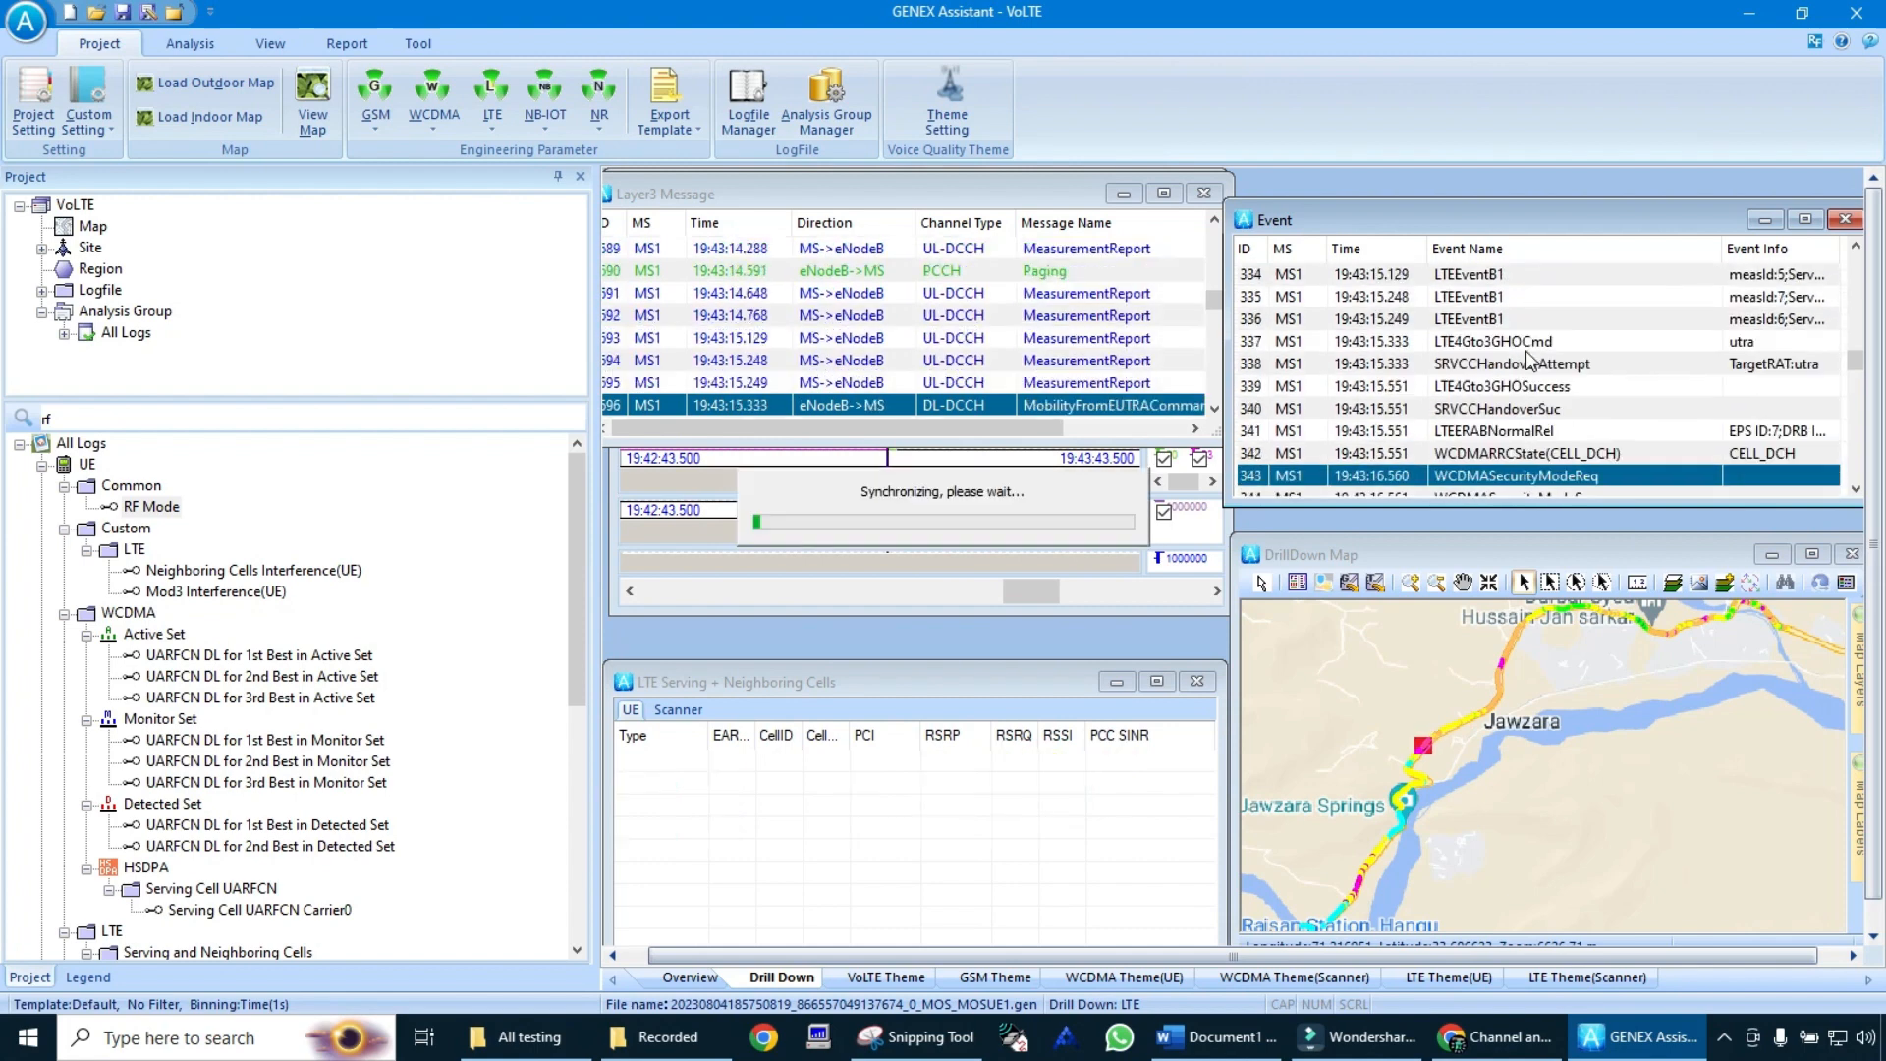
# - Go back through the Event list to SRVCCHandoverAttempt and examine the handover messages around it
pyautogui.press('Up')
pyautogui.press('Up')
pyautogui.press('Up')
pyautogui.press('Up')
pyautogui.press('Up')
pyautogui.press('Up')
pyautogui.press('Up')
pyautogui.press('Up')
pyautogui.press('Up')
pyautogui.press('Up')
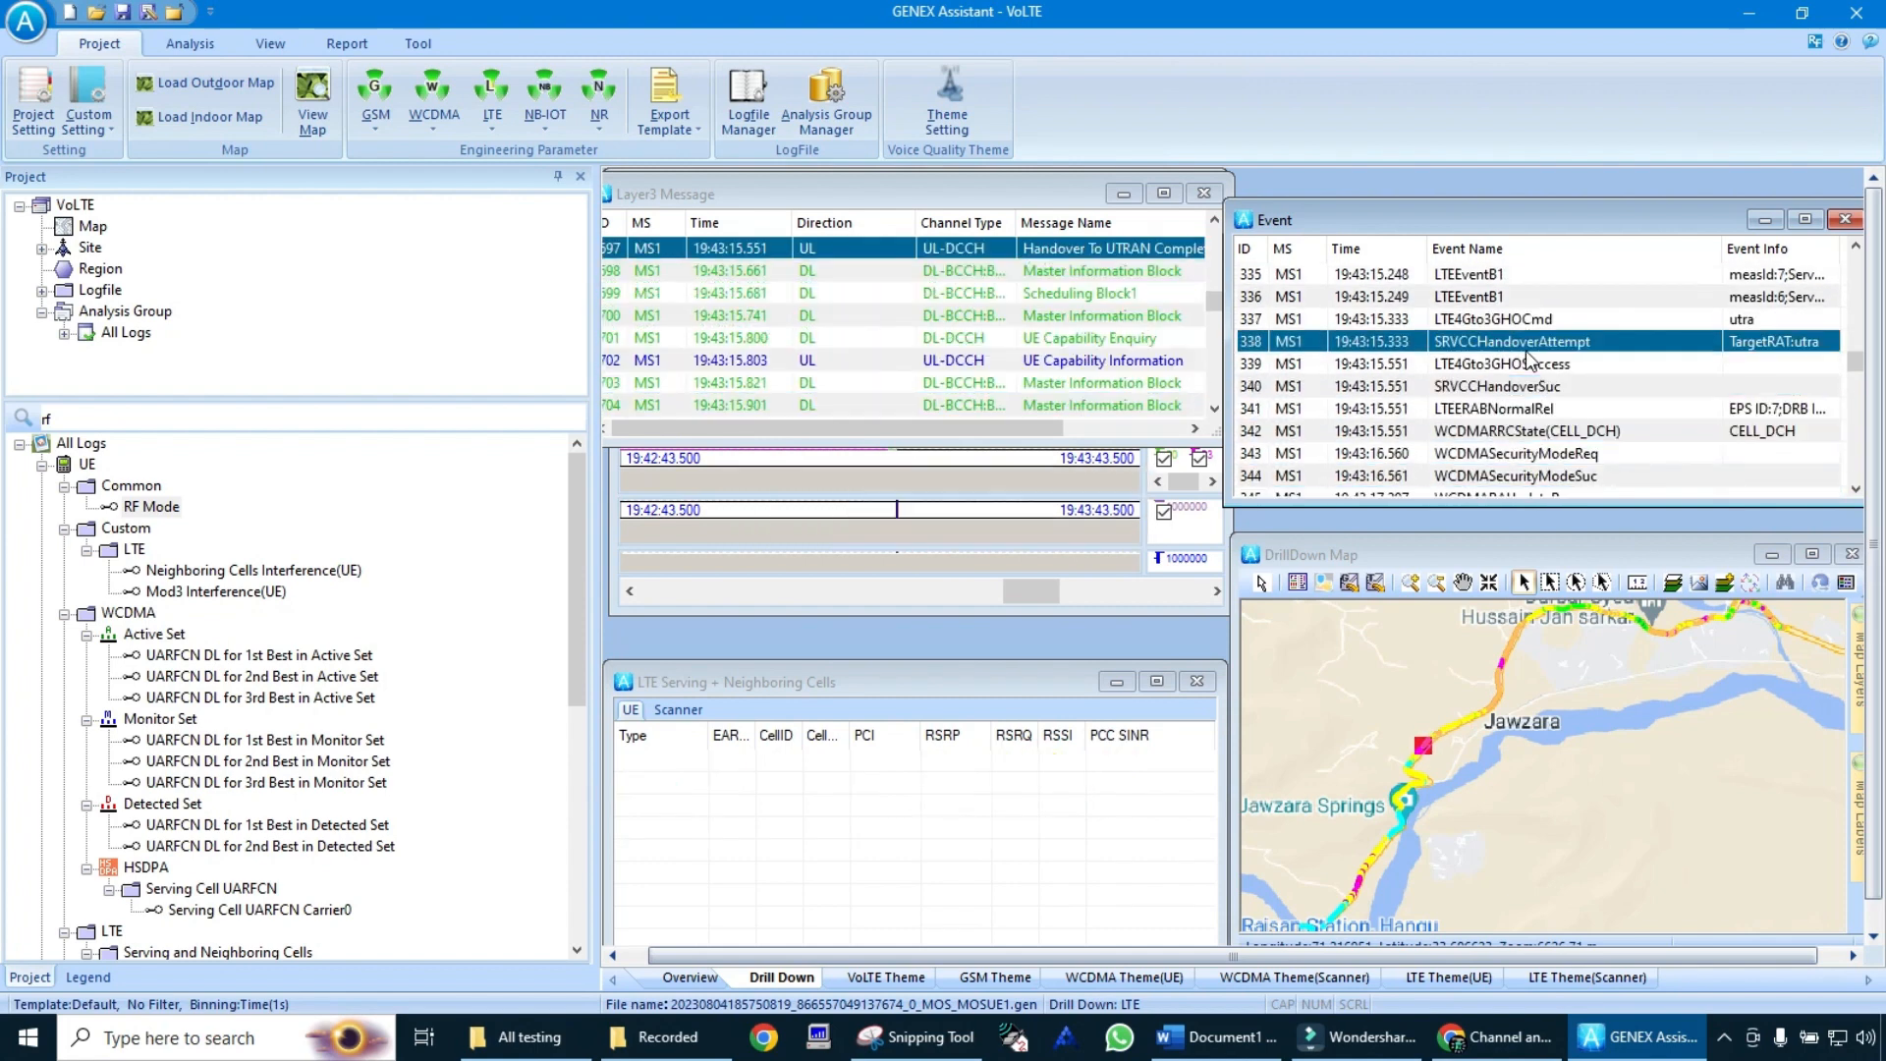
# - Trace the events backward from the handover through the LTEEventB1 reports and measurement configurations to VoiceCallEstablished(MOC), examining the serving and neighboring cells
pyautogui.press('Up')
pyautogui.press('Up')
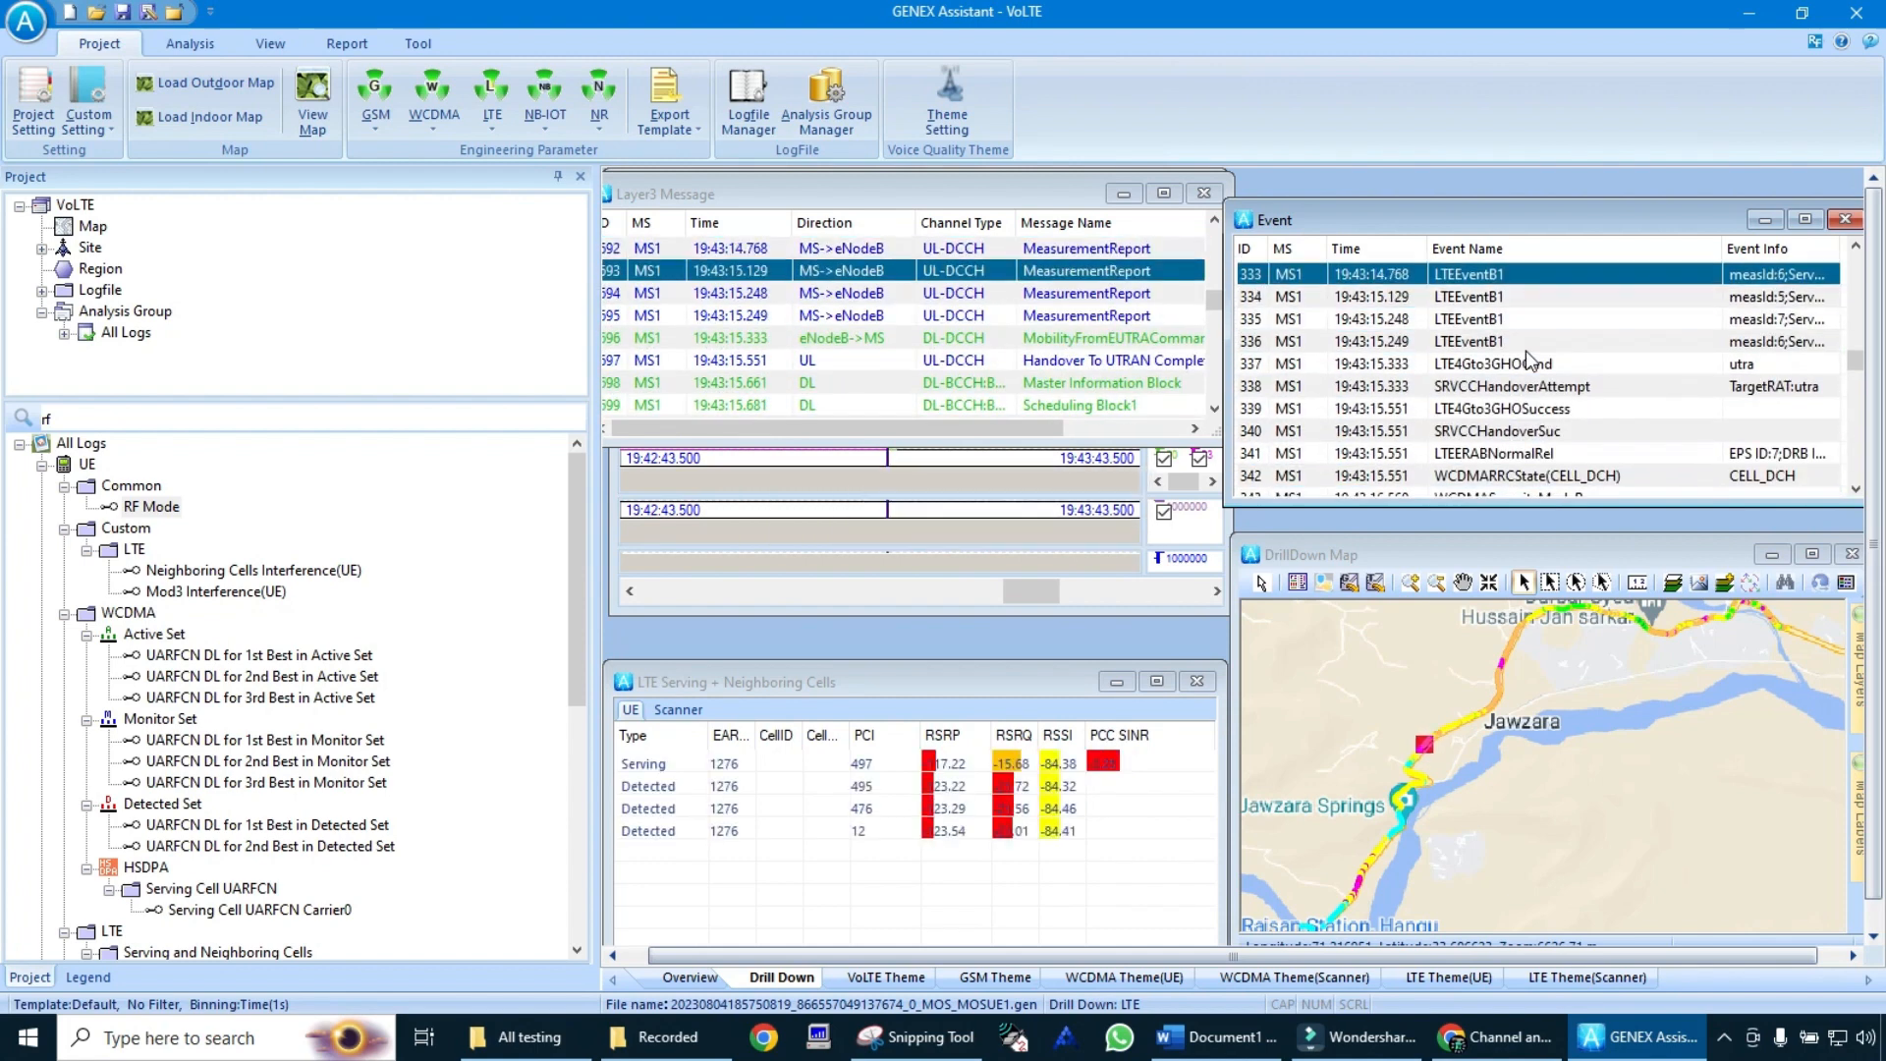
pyautogui.press('Down')
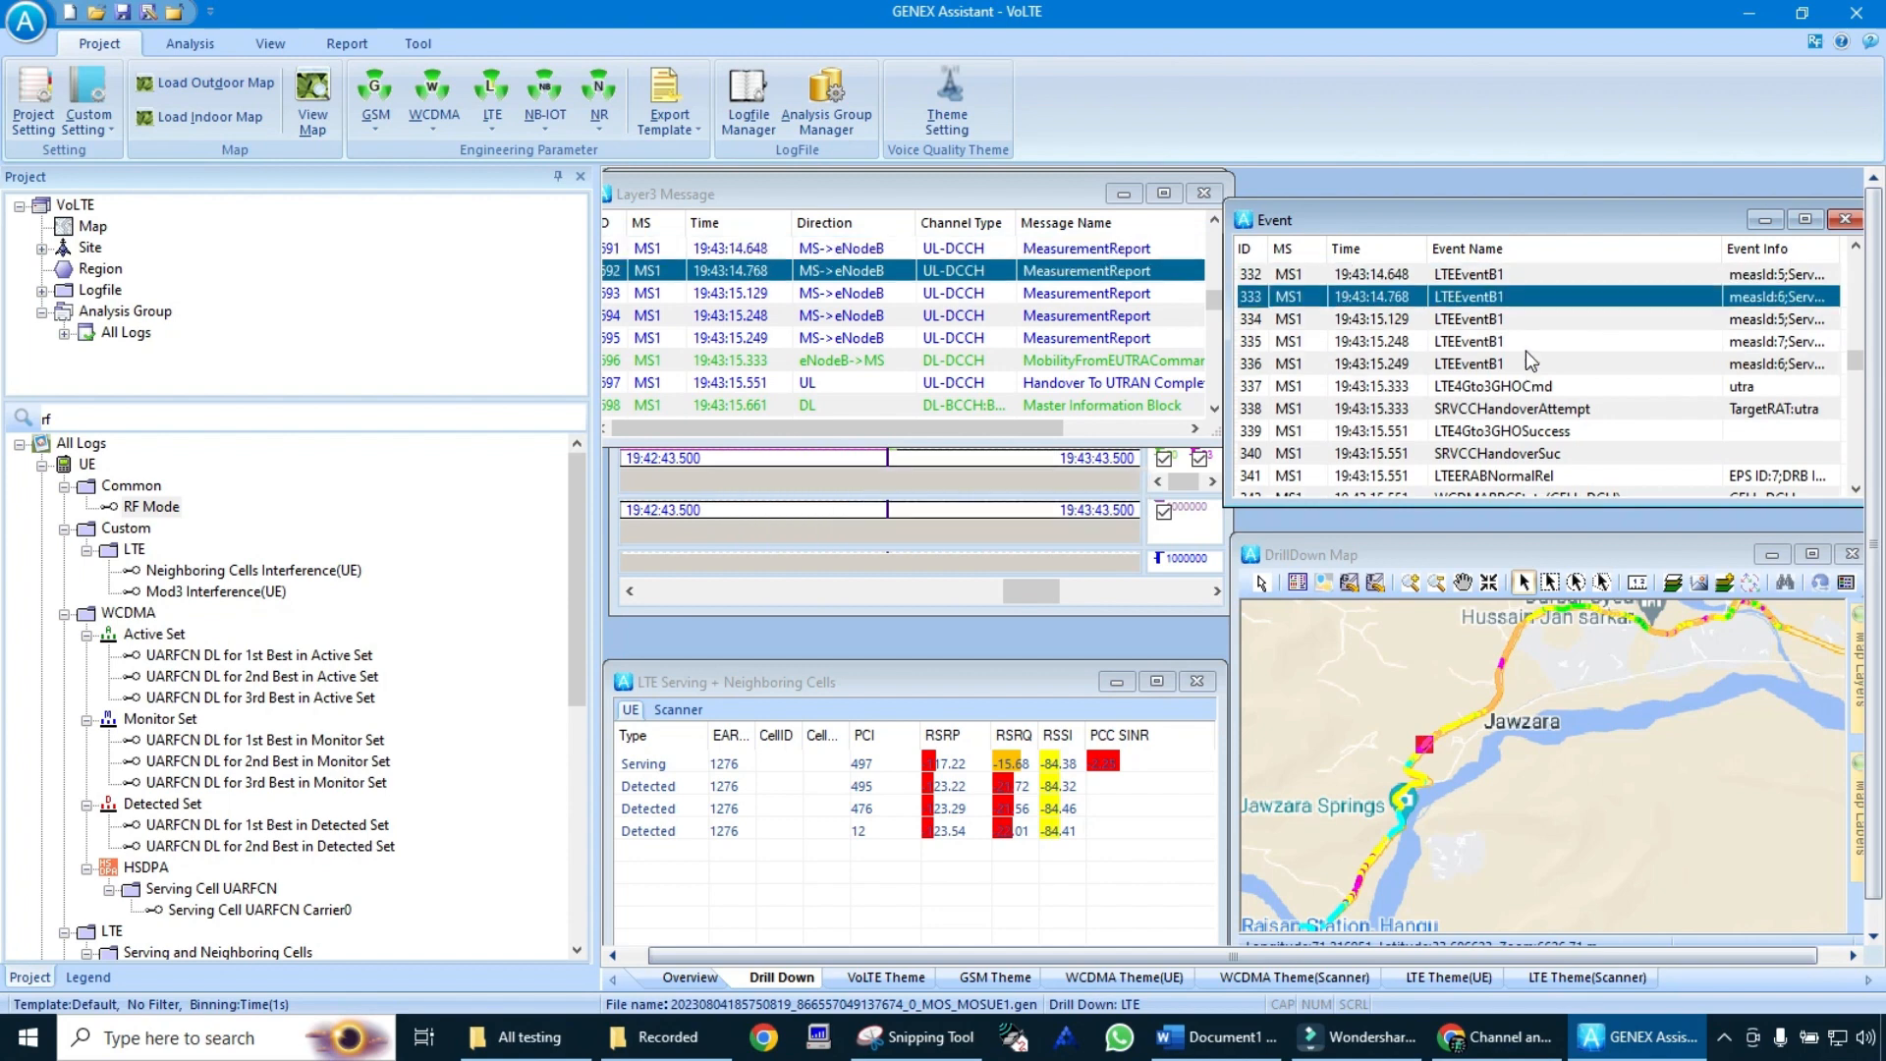
pyautogui.press('Up')
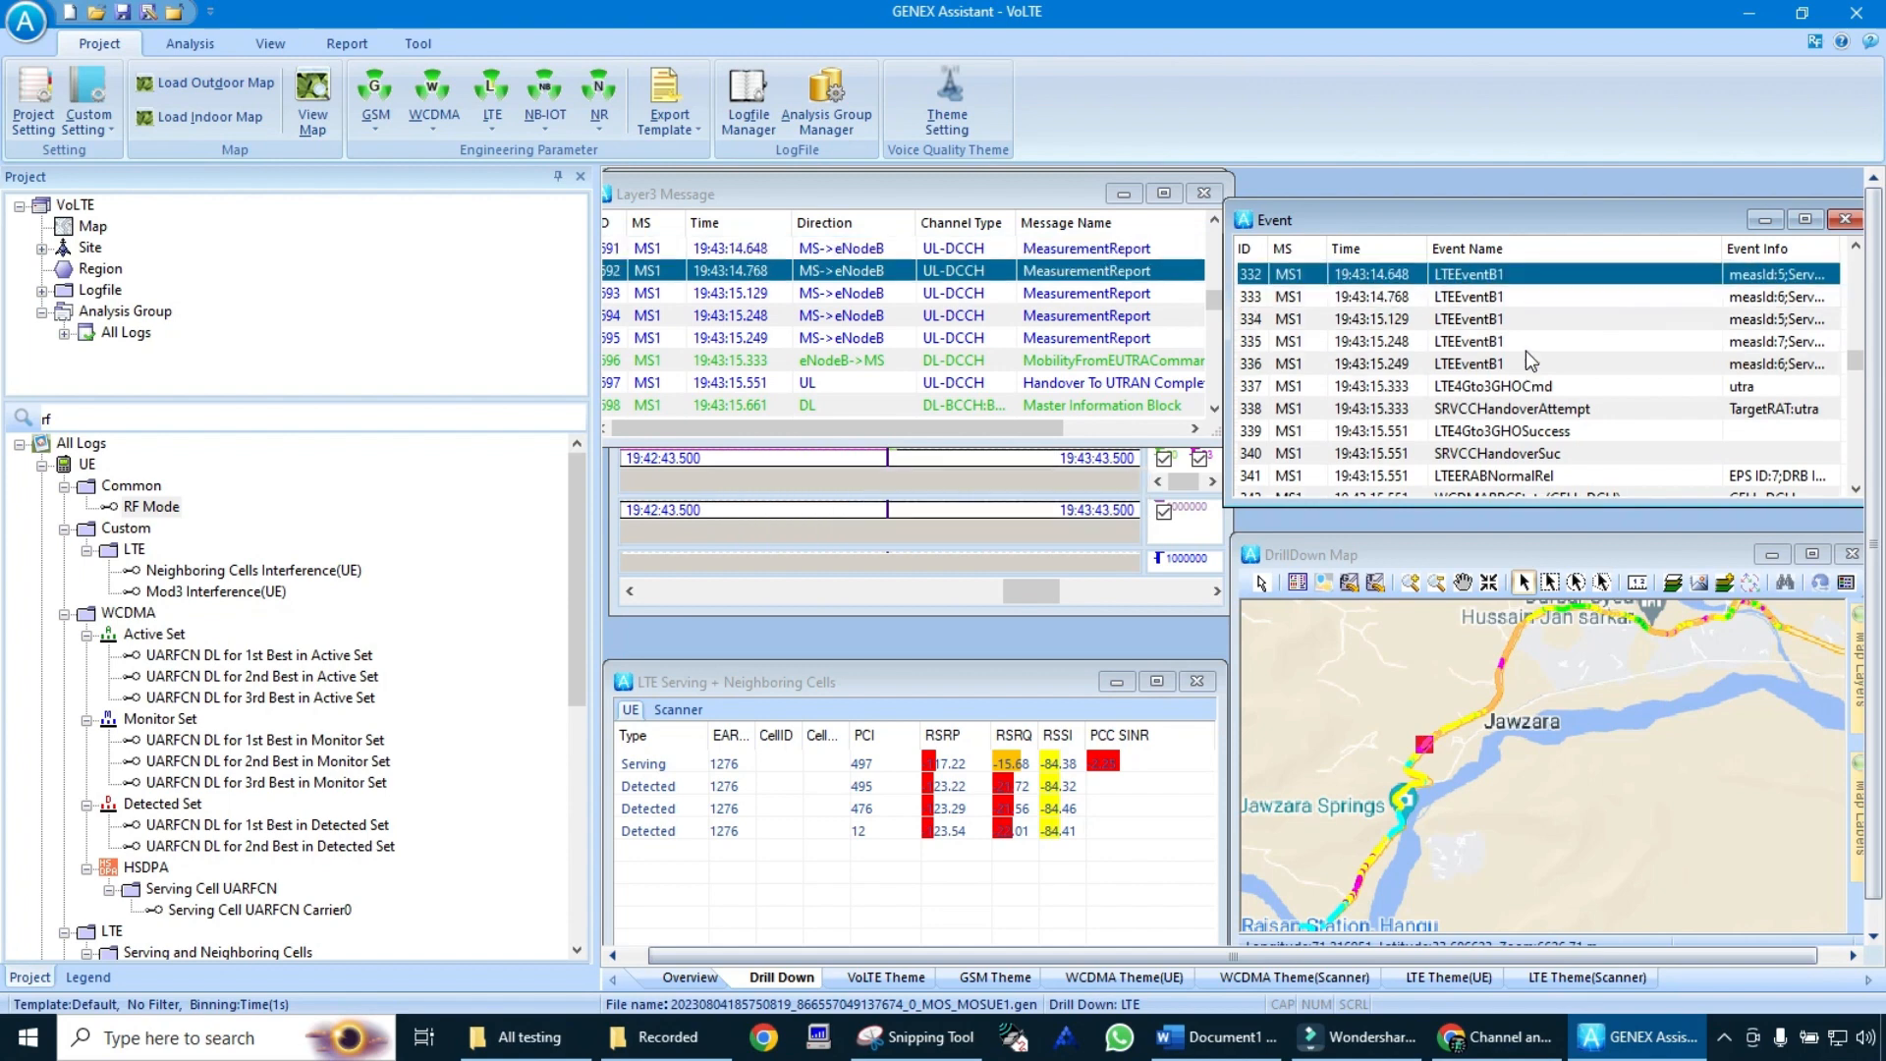
pyautogui.press('Up')
pyautogui.press('Up')
pyautogui.press('Up')
pyautogui.press('Up')
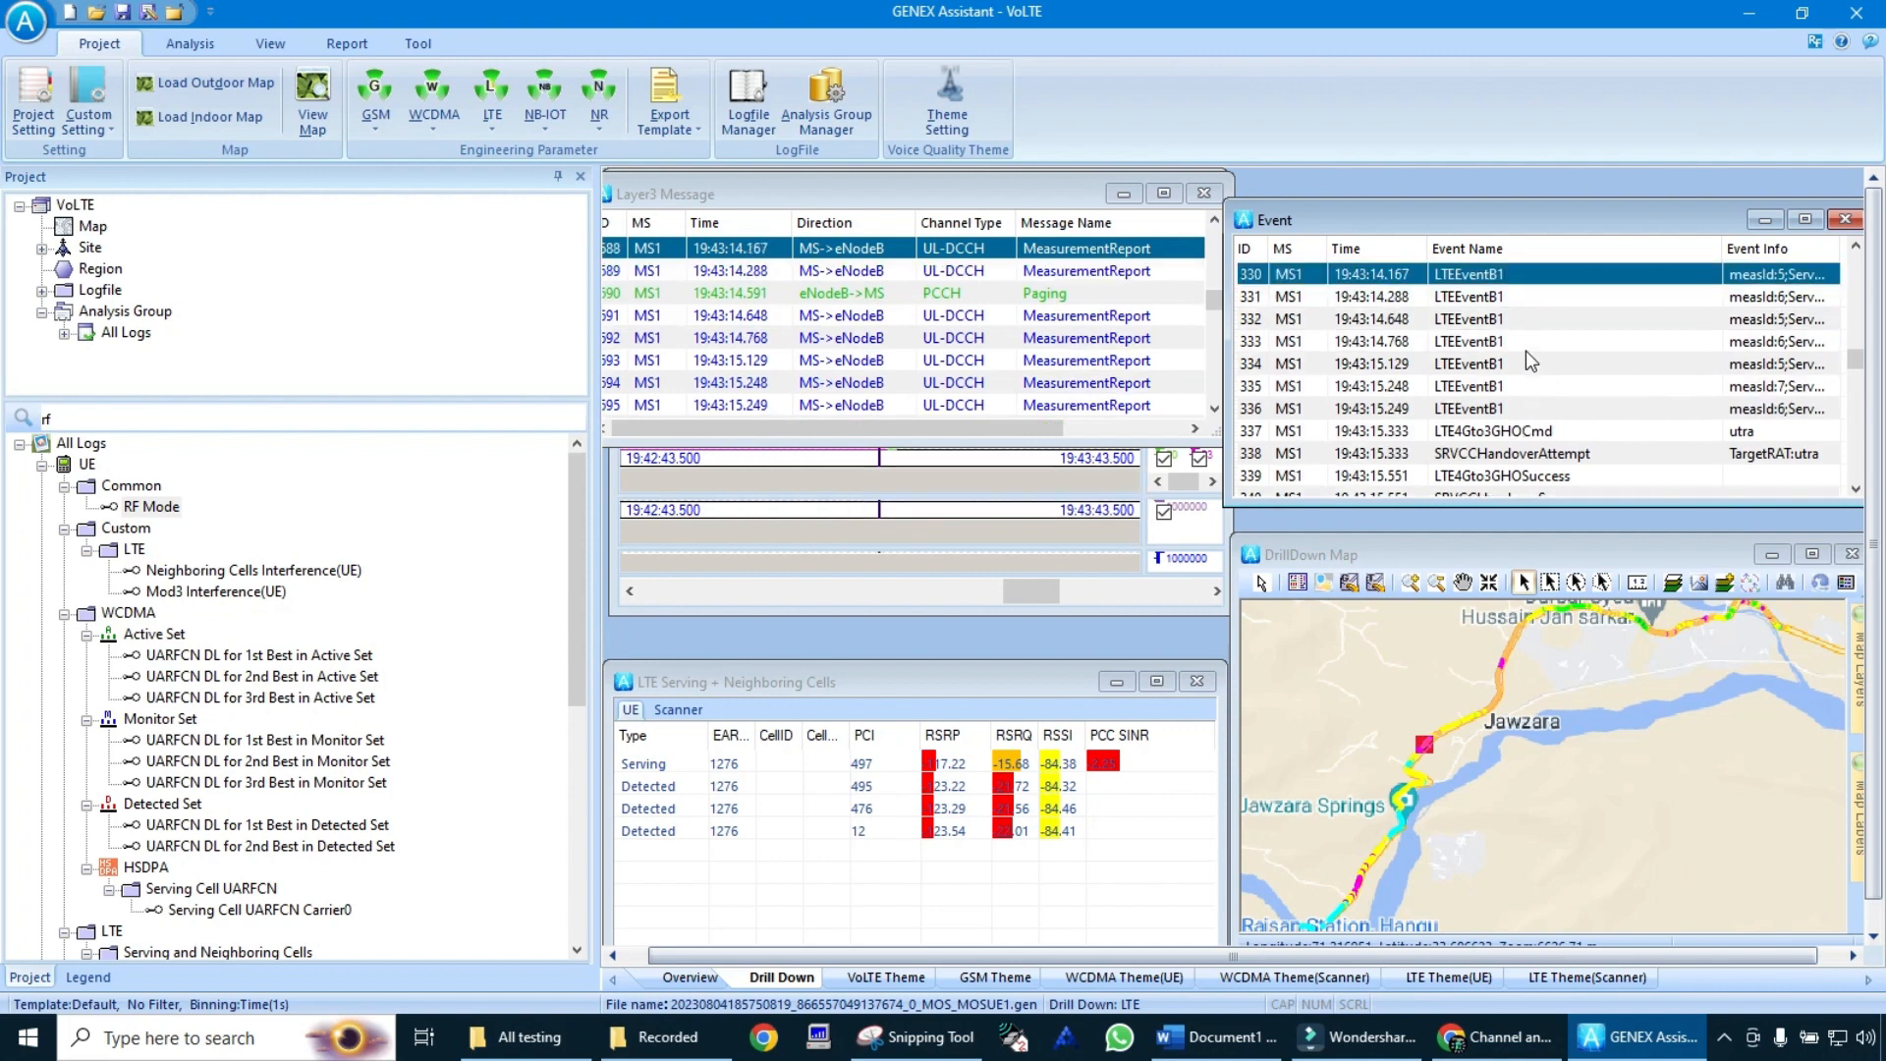
pyautogui.press('Up')
pyautogui.press('Up')
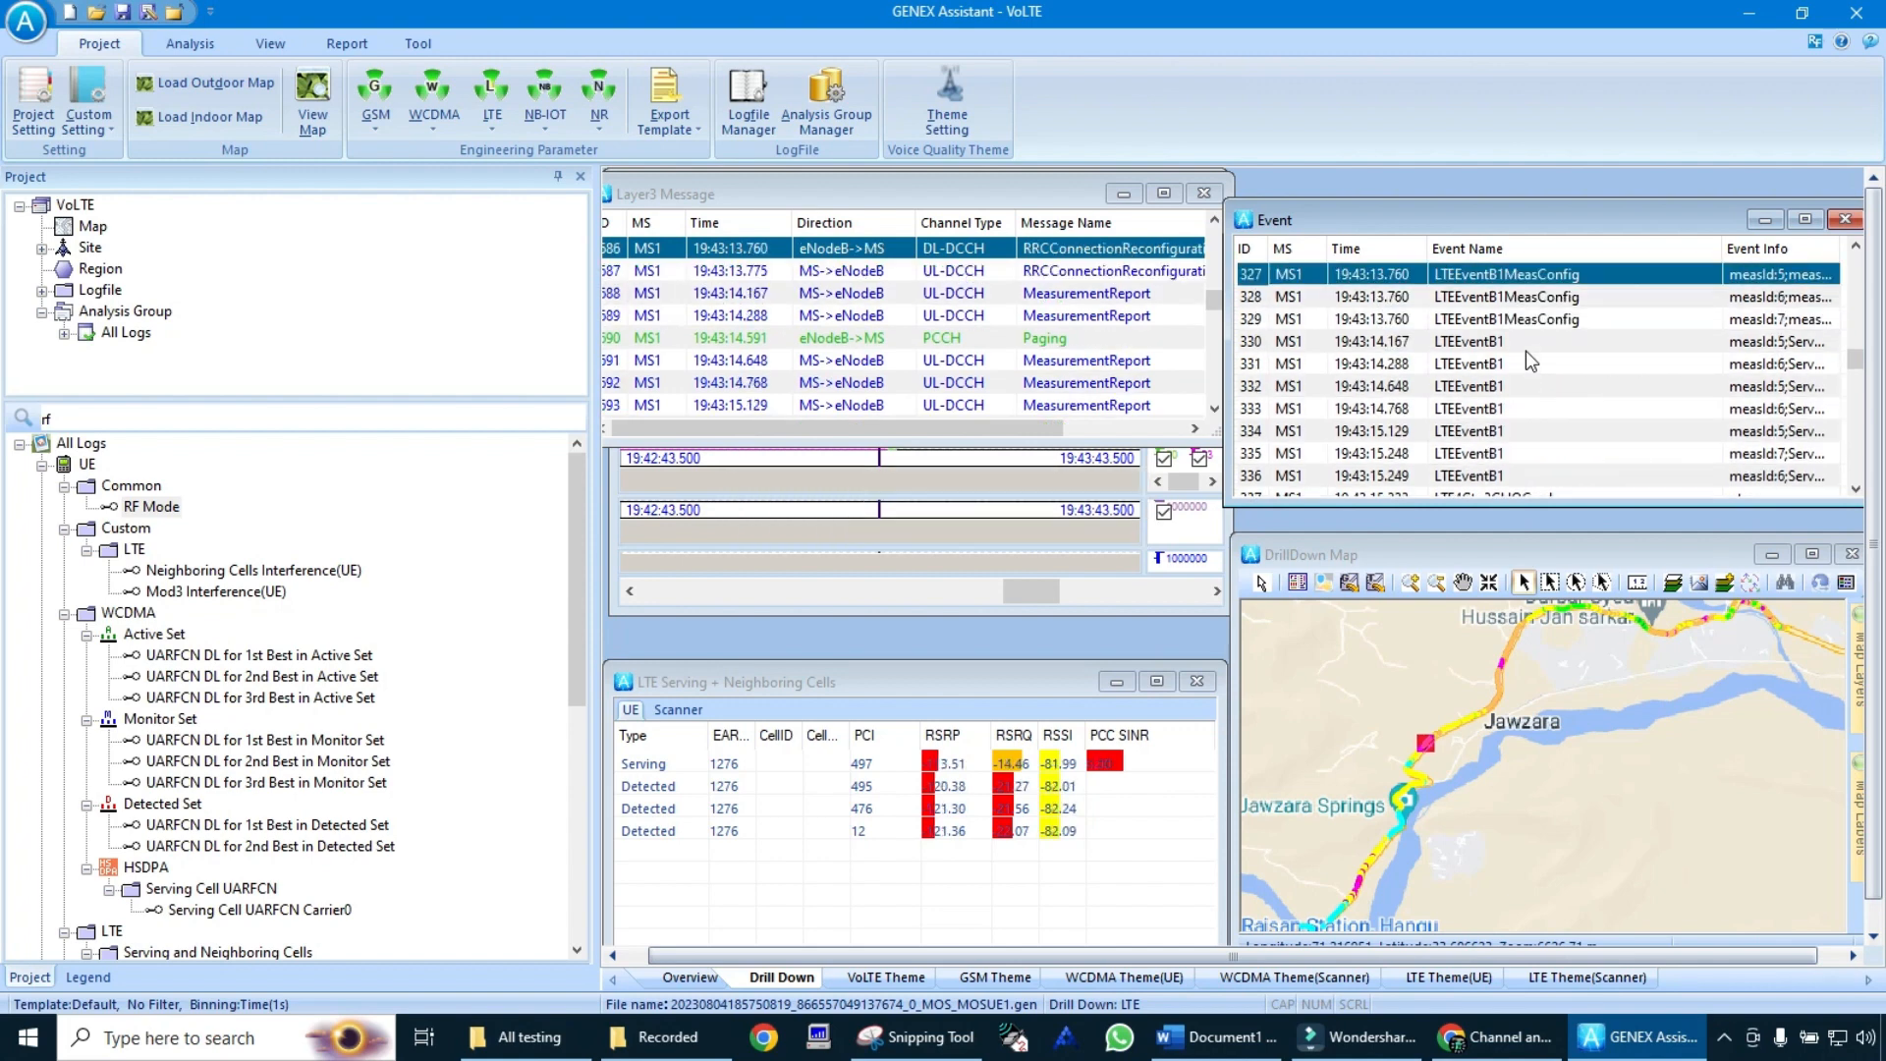
pyautogui.press('Up')
pyautogui.press('Up')
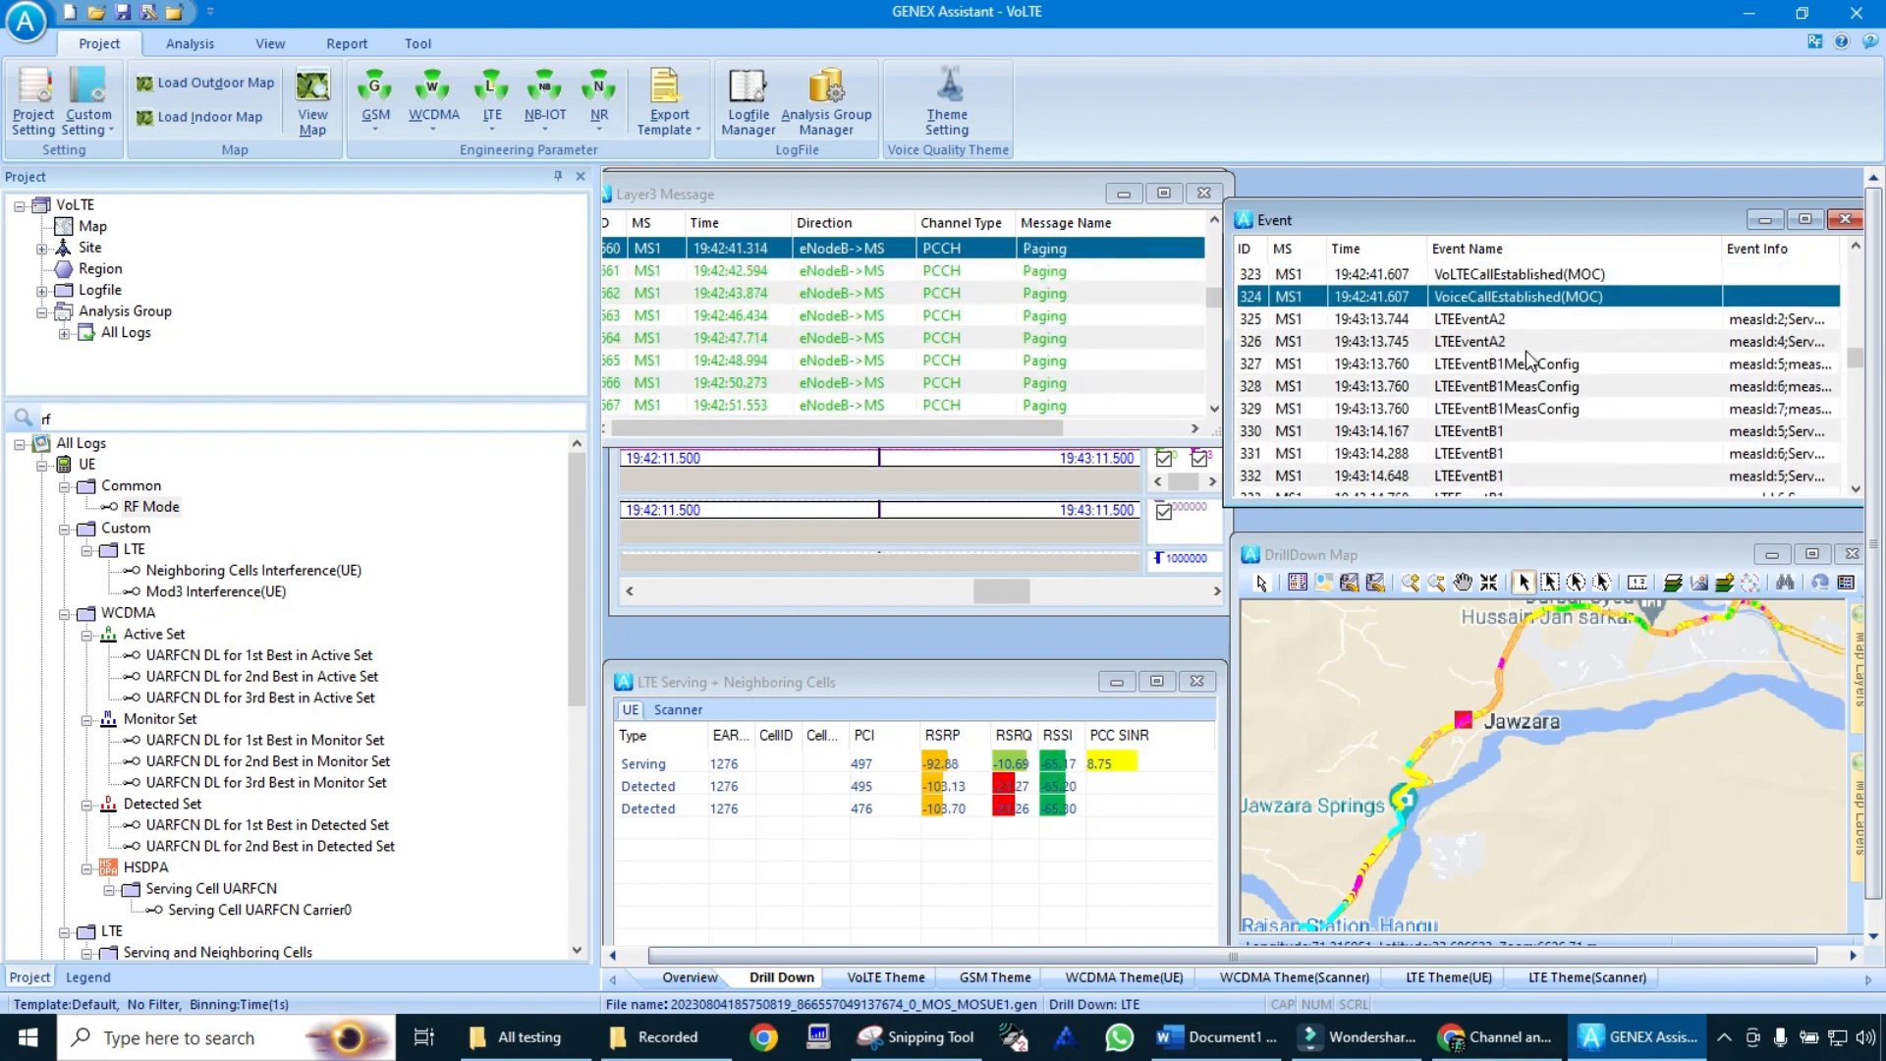
# - Step forward from LTEEventB1MeasConfig at 19:43:13.760 through the LTEEventB1 reports, examining the corresponding MeasurementReport messages
pyautogui.click(1528, 360)
pyautogui.press('Down')
pyautogui.press('Down')
pyautogui.press('Down')
pyautogui.press('Down')
pyautogui.press('Down')
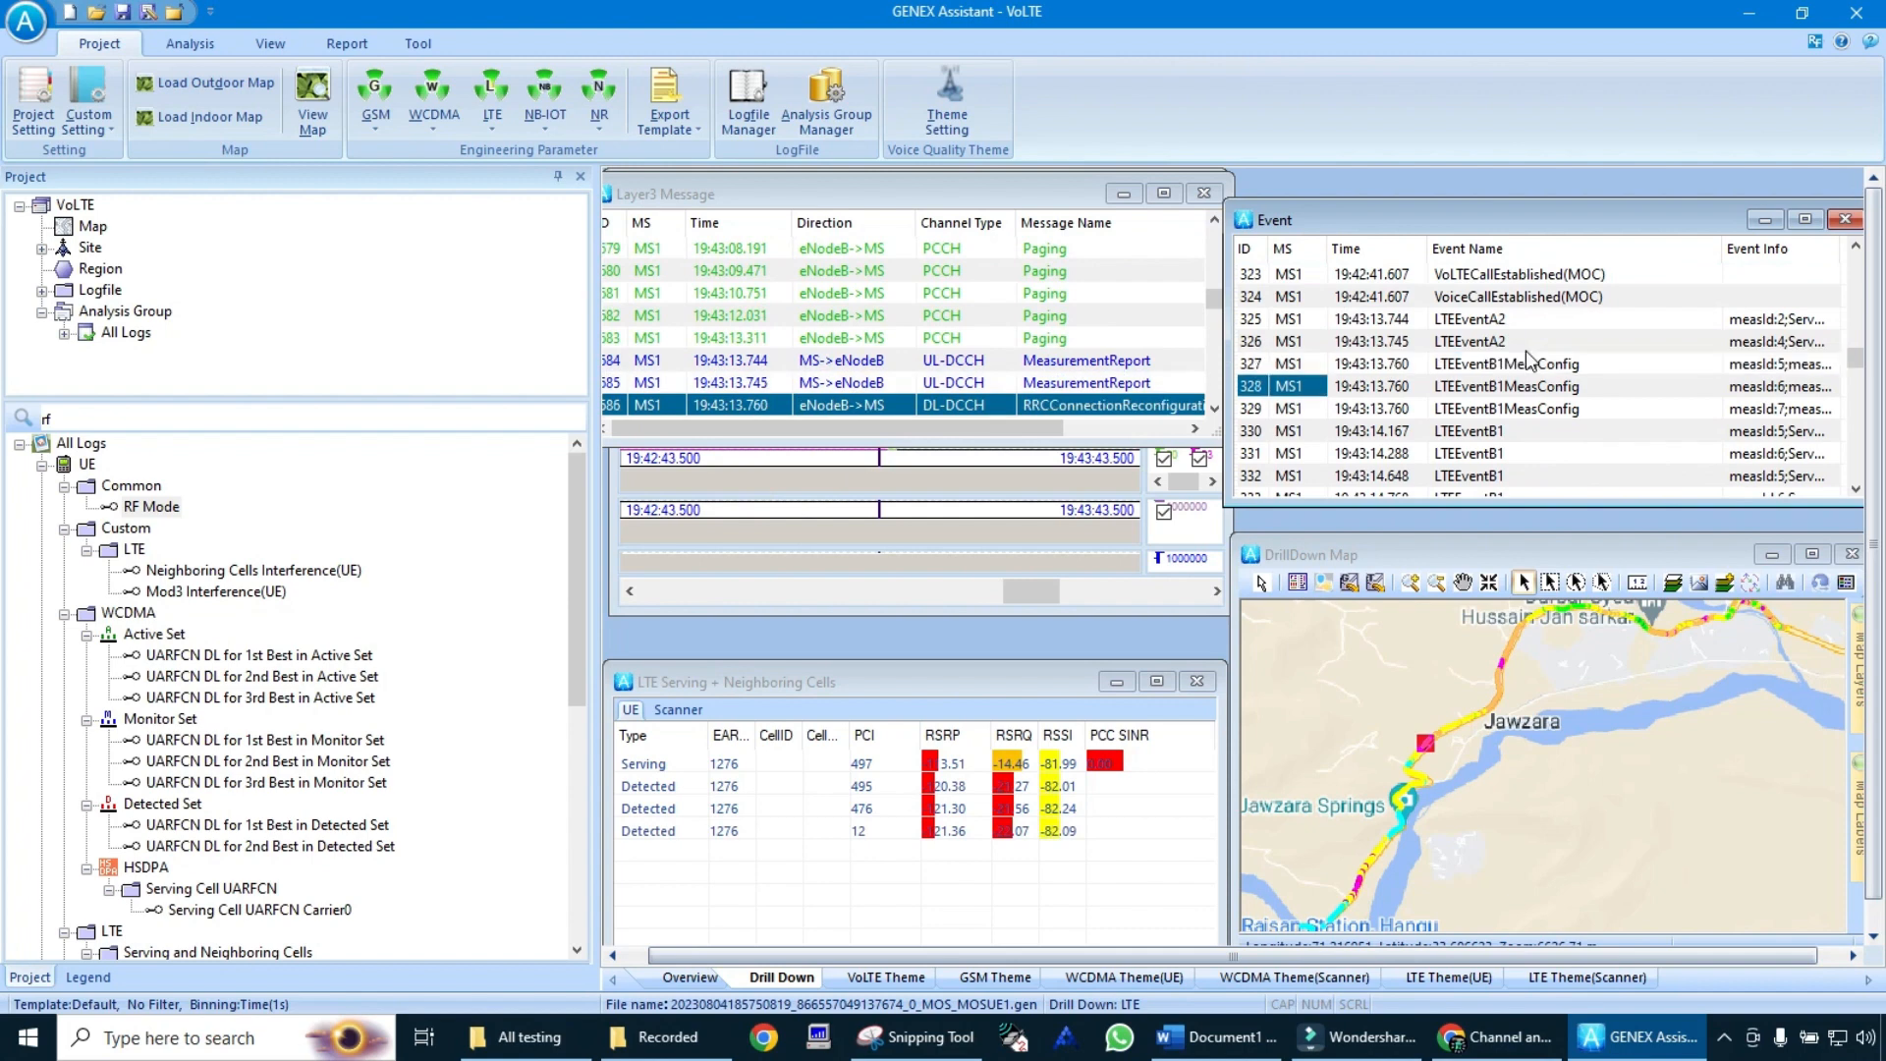
pyautogui.press('Down')
pyautogui.press('Down')
pyautogui.press('Down')
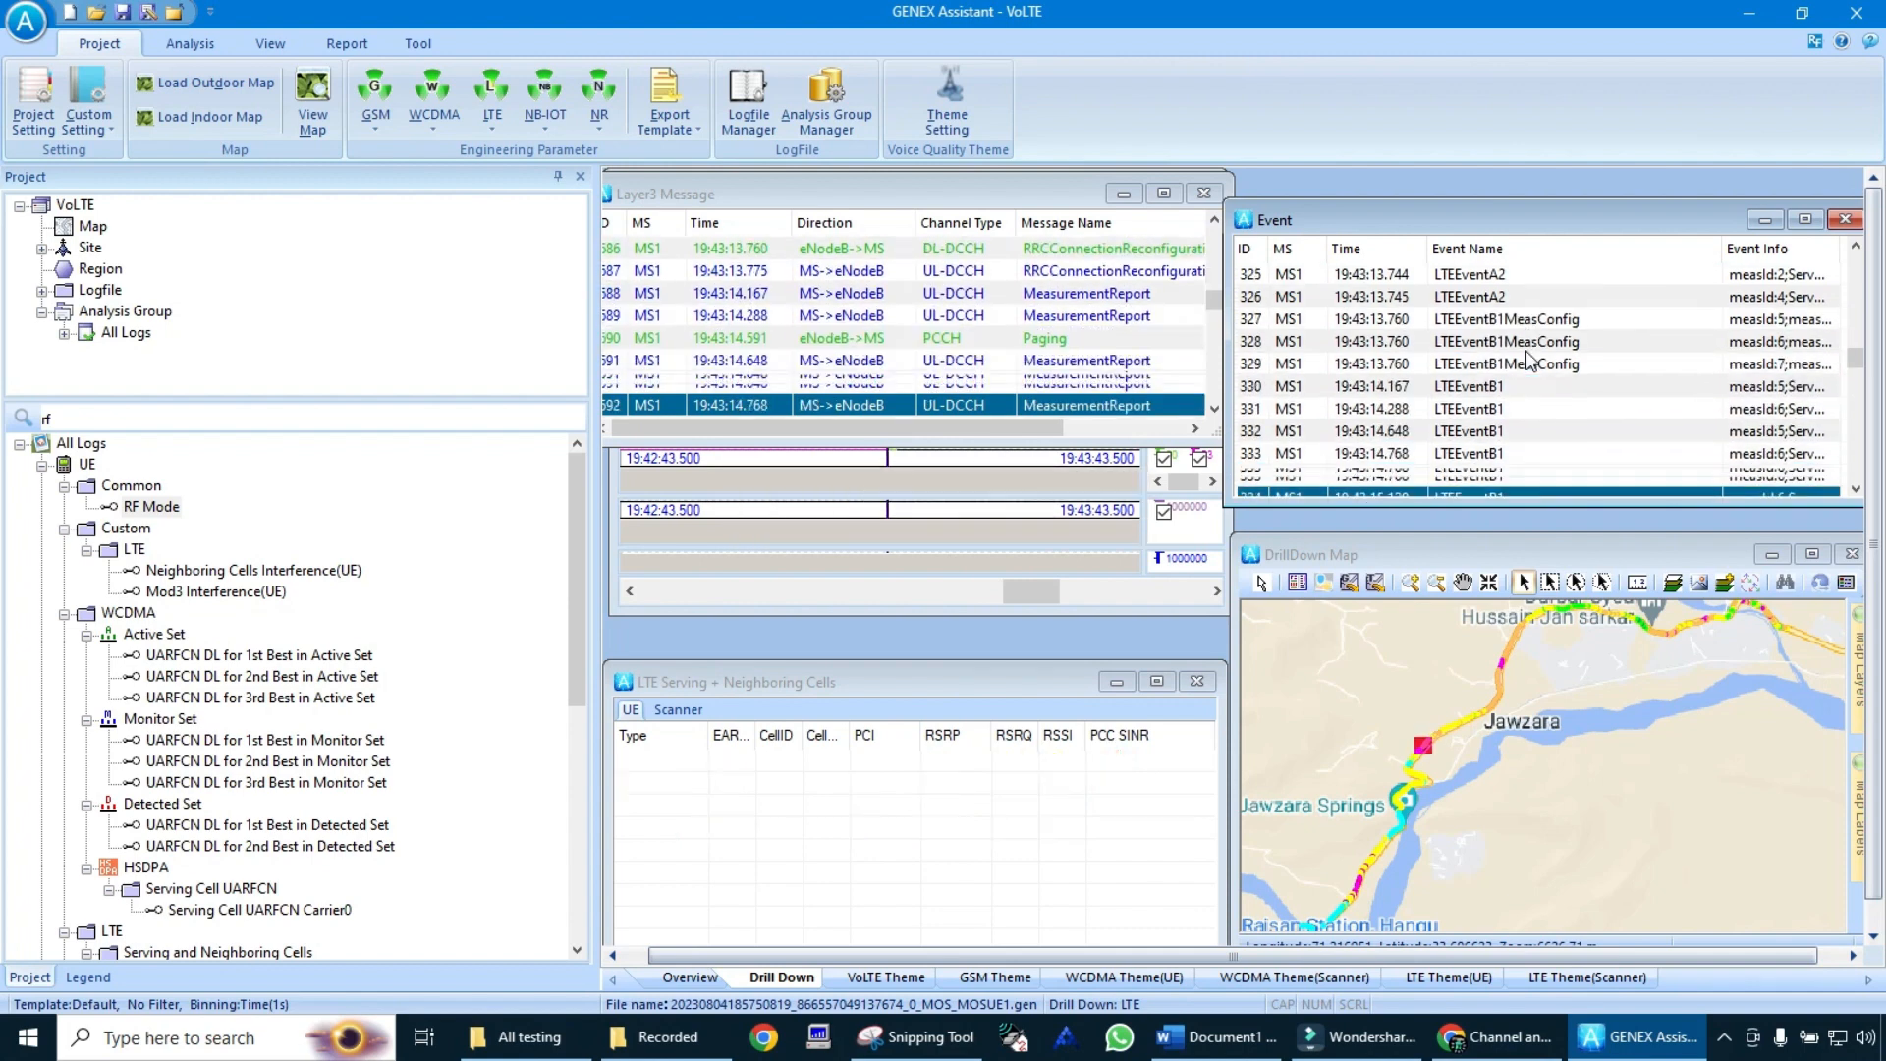
pyautogui.press('Down')
pyautogui.press('Down')
pyautogui.press('Down')
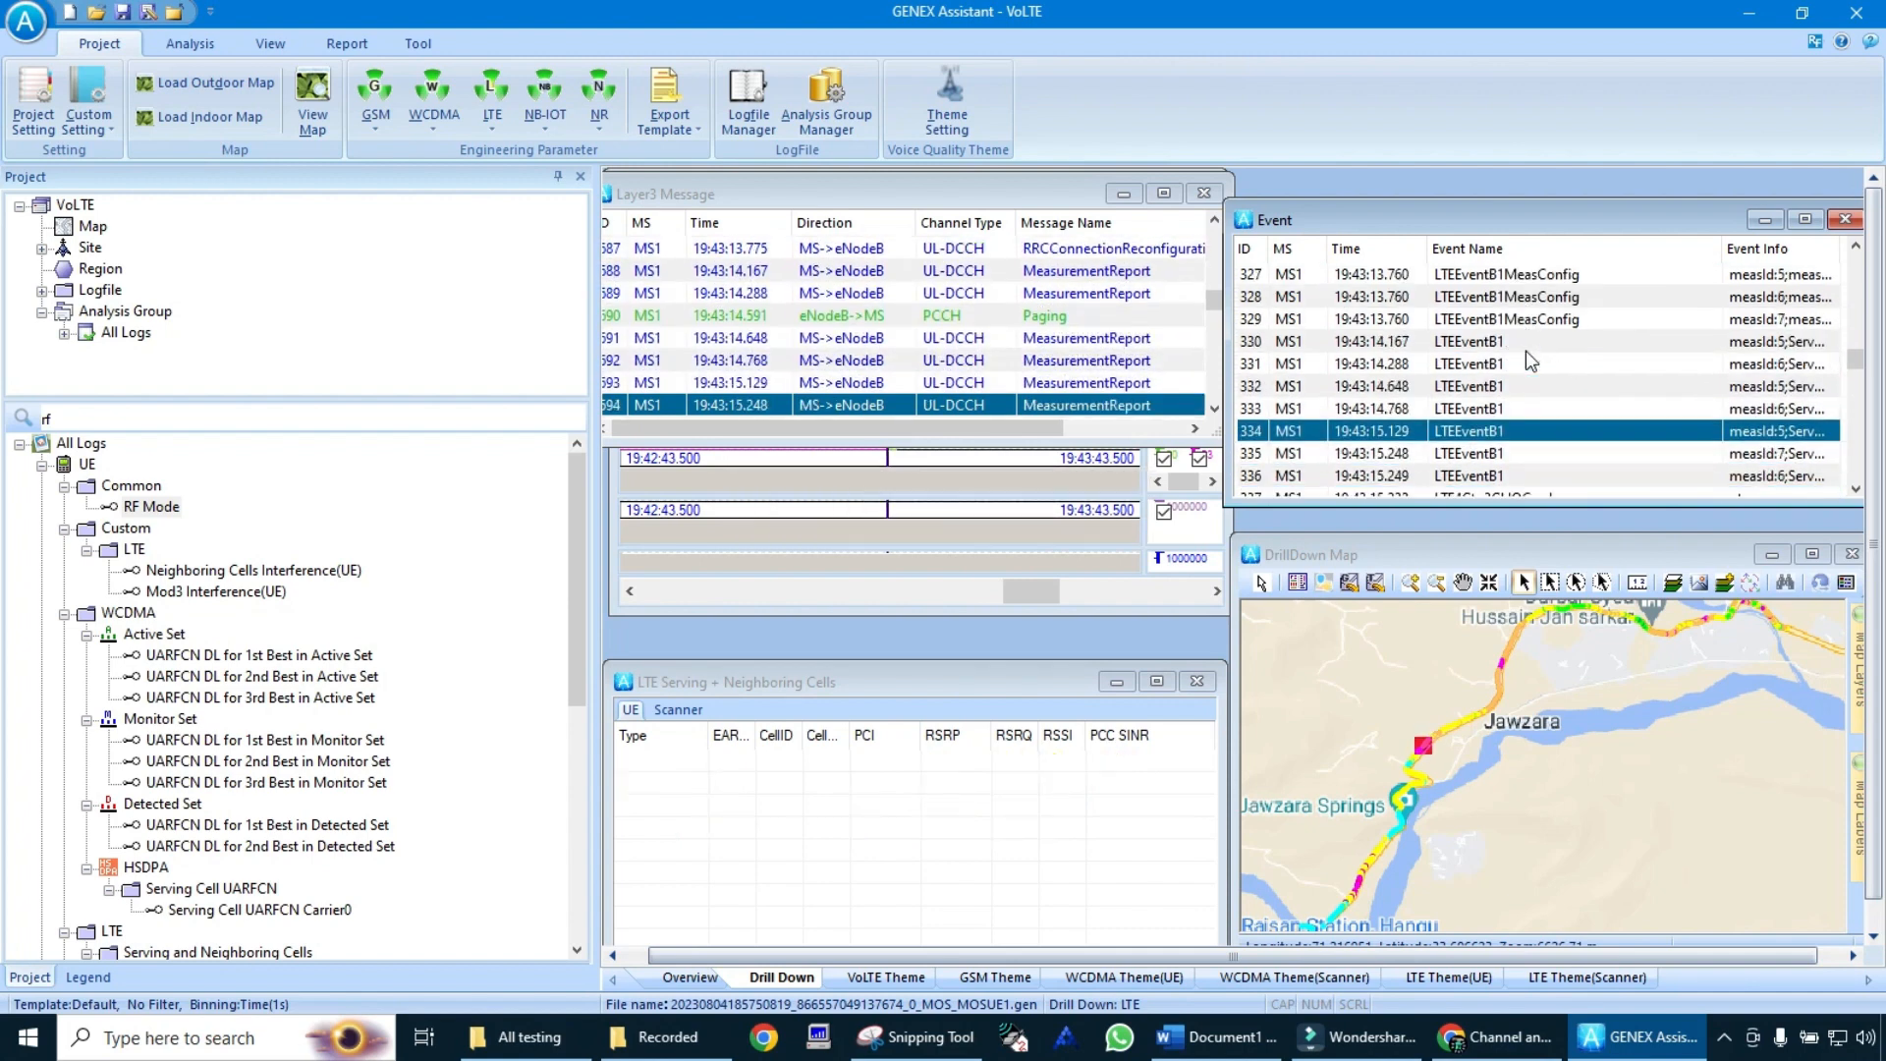
# - Review the last LTEEventB1 reports, LTE4Gto3GHOCmd and the SRVCC handover events through SRVCCHandoverSuc
pyautogui.press('Up')
pyautogui.press('Up')
pyautogui.press('Up')
pyautogui.press('Up')
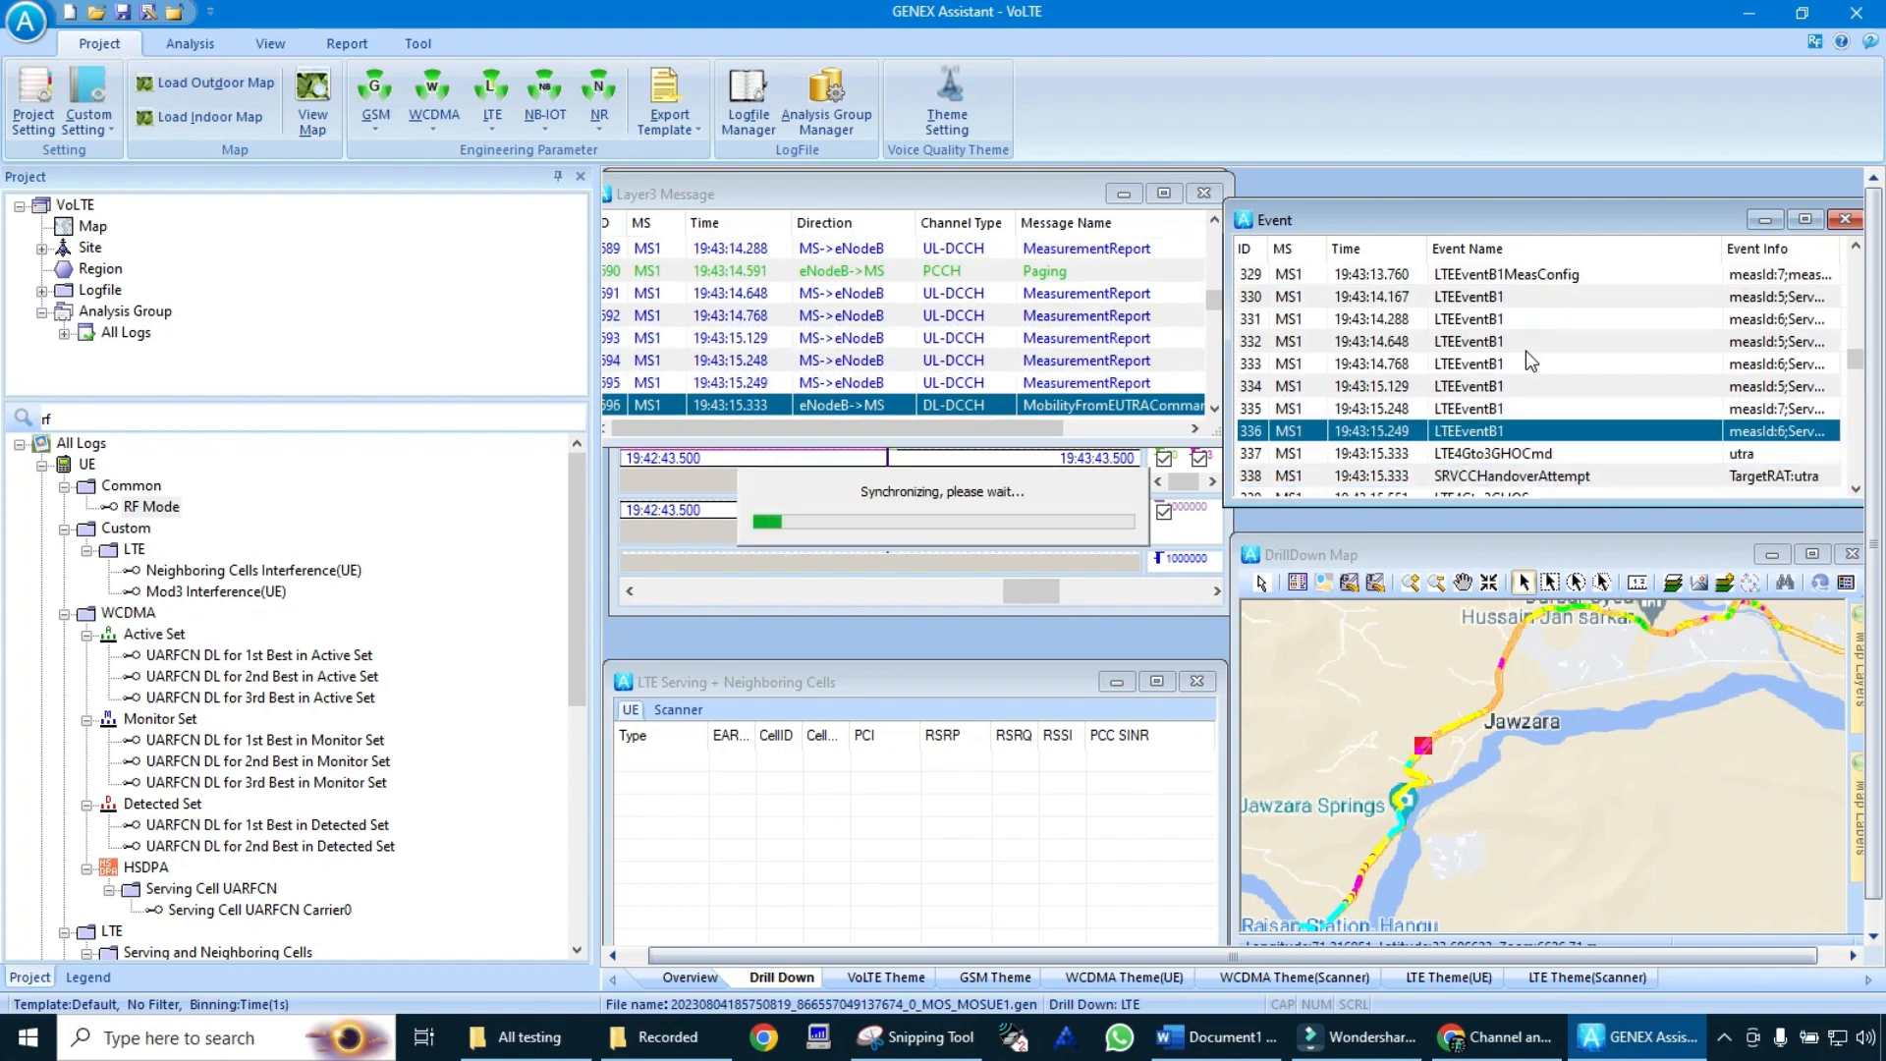
pyautogui.press('Down')
pyautogui.press('Down')
pyautogui.press('Down')
pyautogui.press('Down')
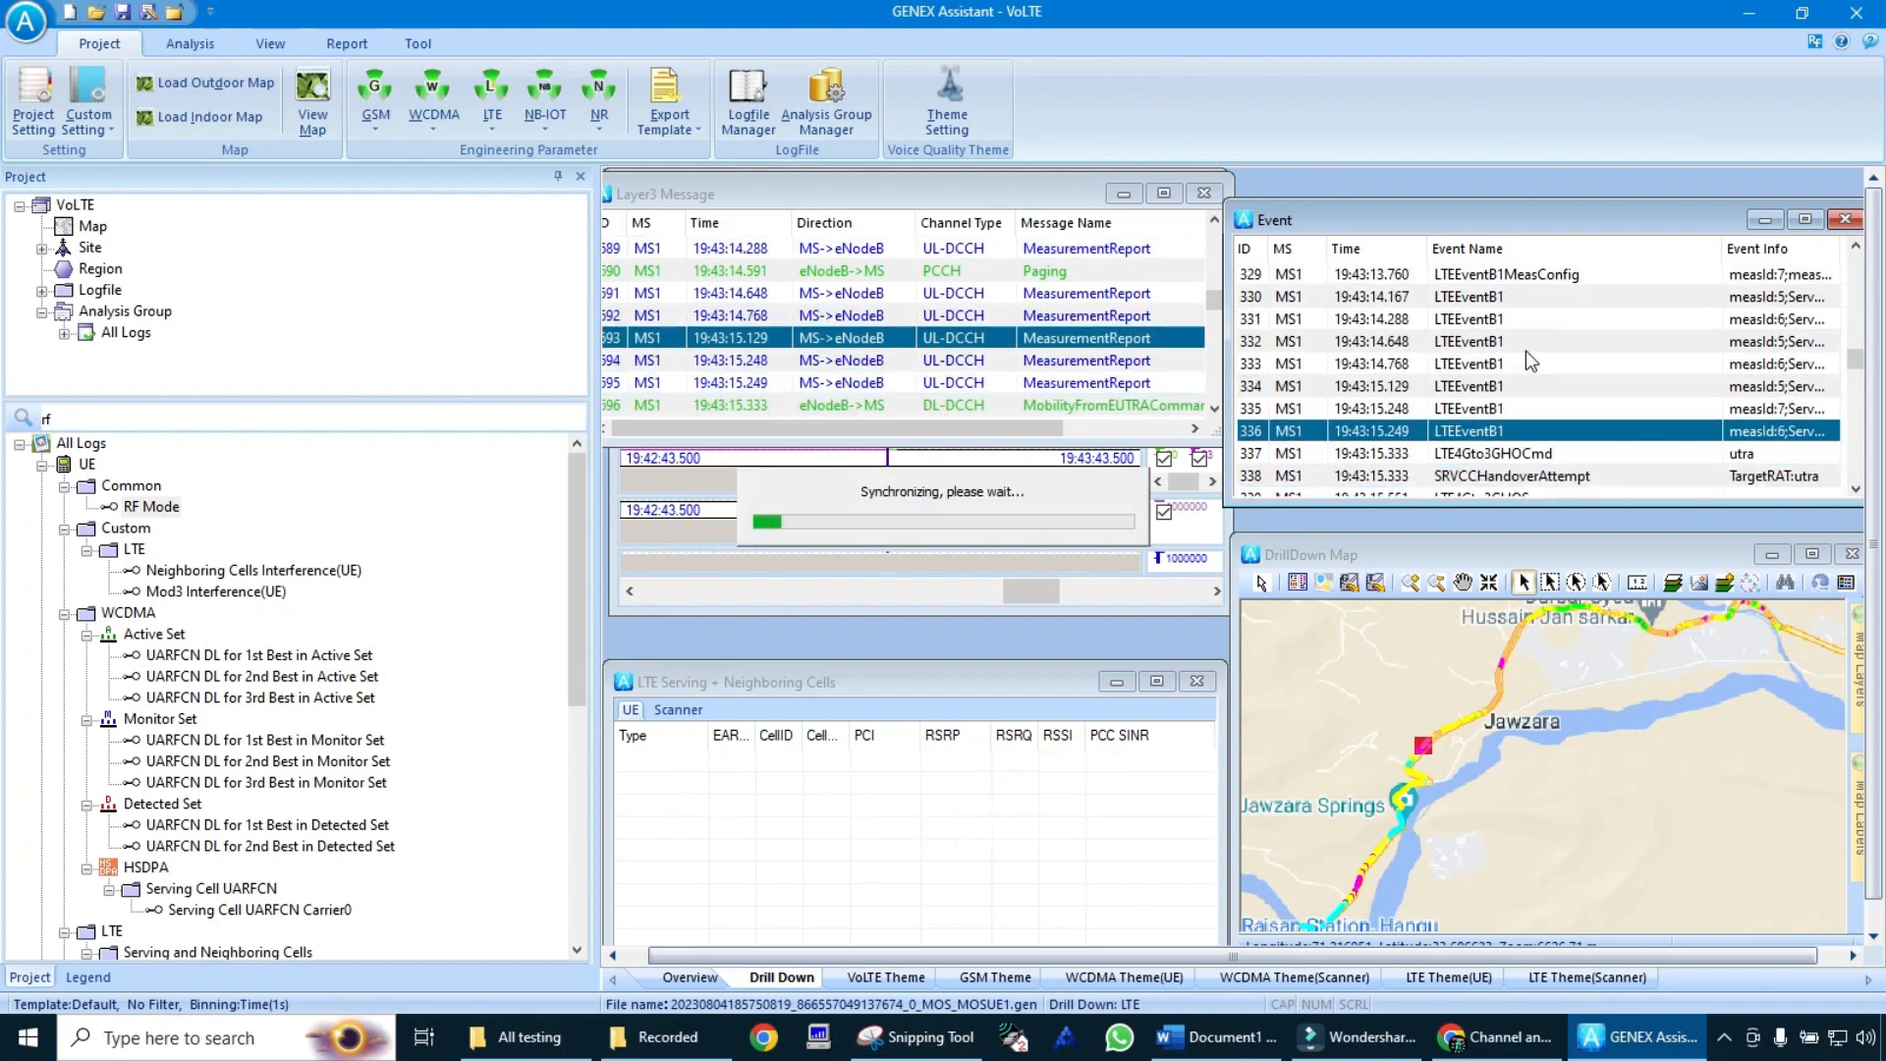
pyautogui.press('Down')
pyautogui.press('Down')
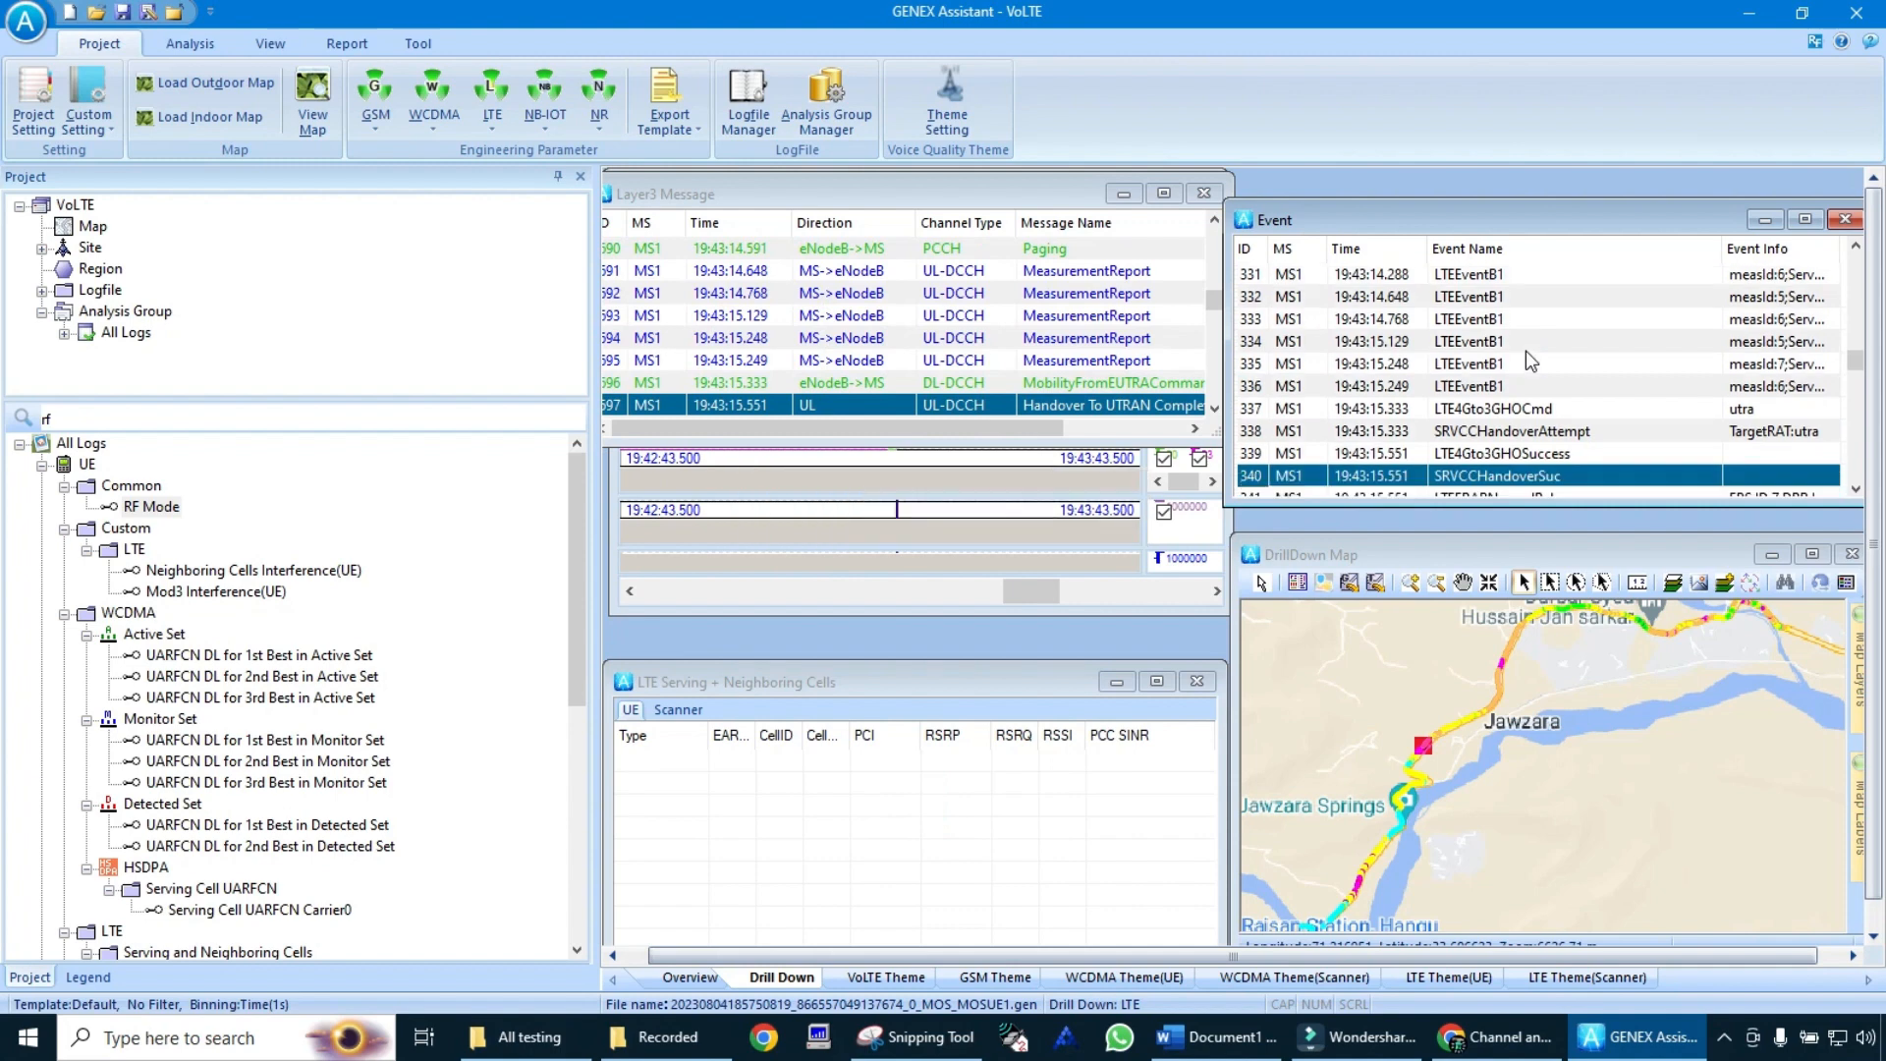
# - Recheck the handover attempt and success events and continue through the bearer release and WCDMA security events to WCDMARAUpdateReq
pyautogui.press('Up')
pyautogui.press('Up')
pyautogui.press('Up')
pyautogui.press('Down')
pyautogui.press('Down')
pyautogui.press('Down')
pyautogui.press('Down')
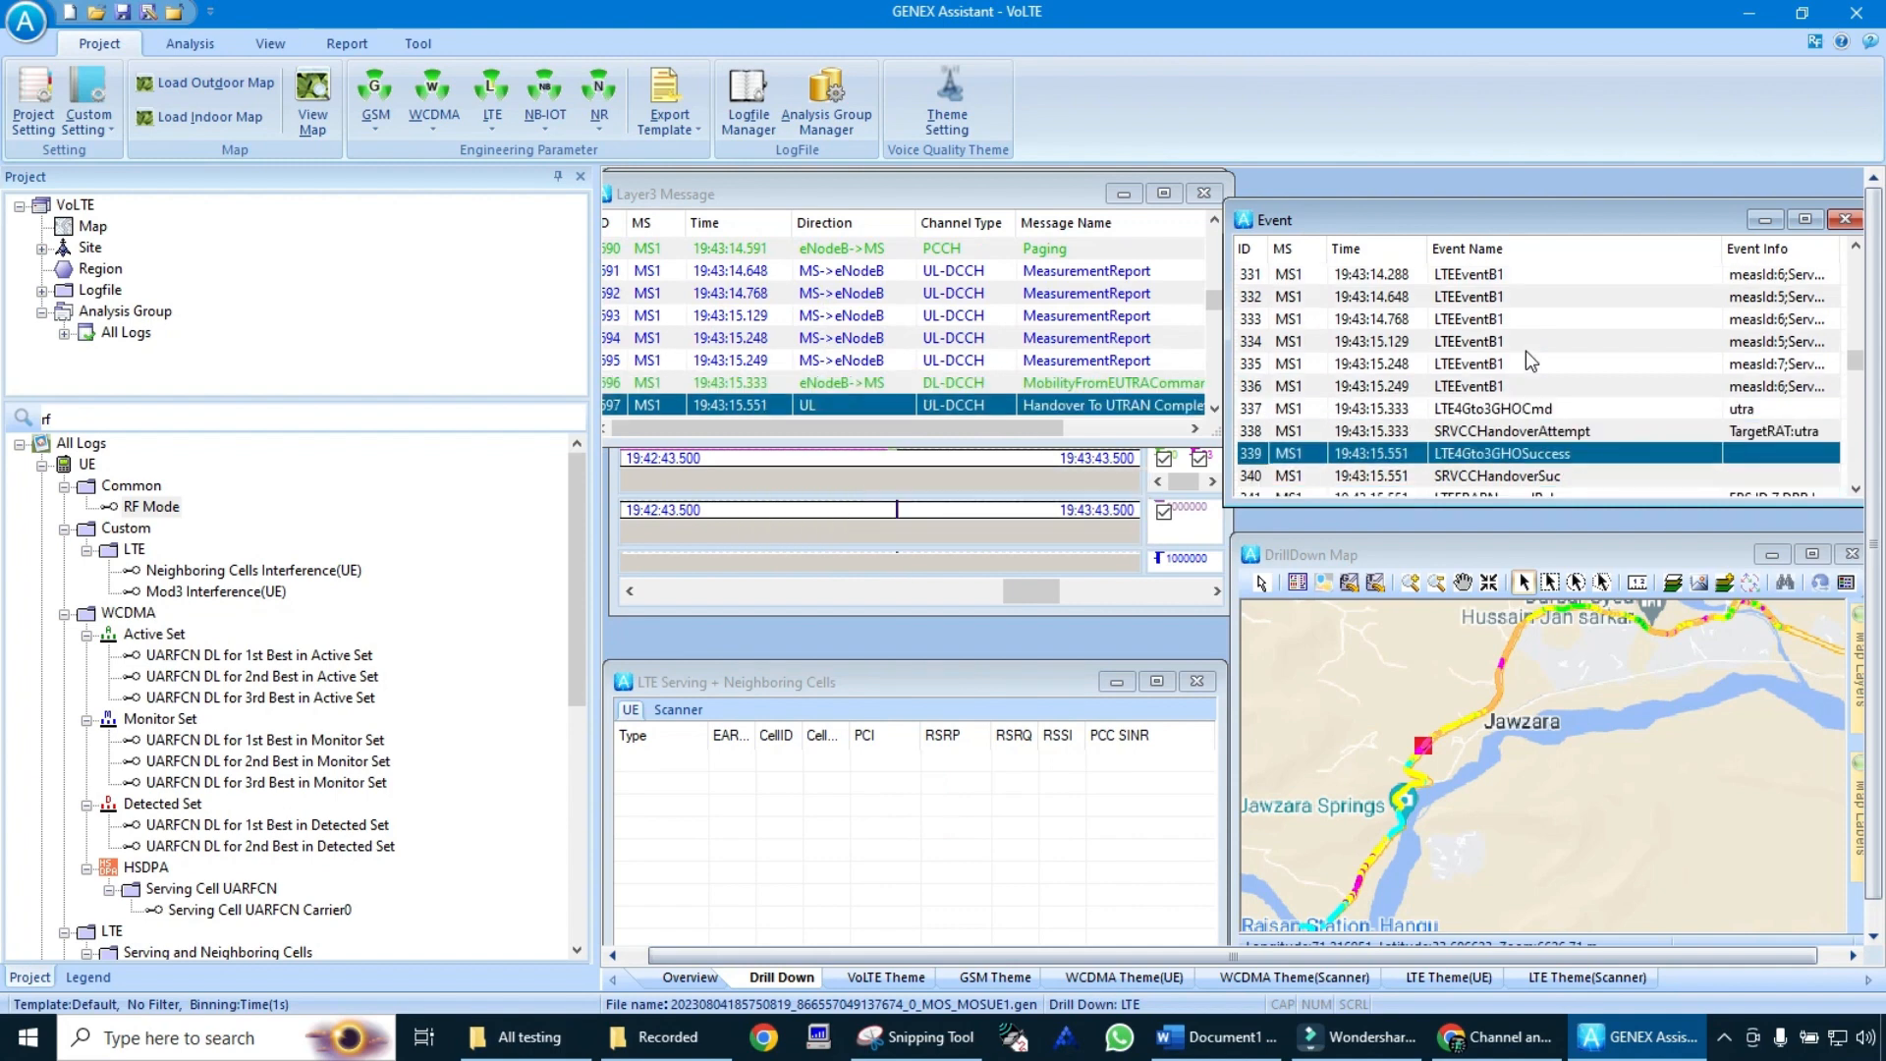
pyautogui.press('Down')
pyautogui.press('Up')
pyautogui.press('Up')
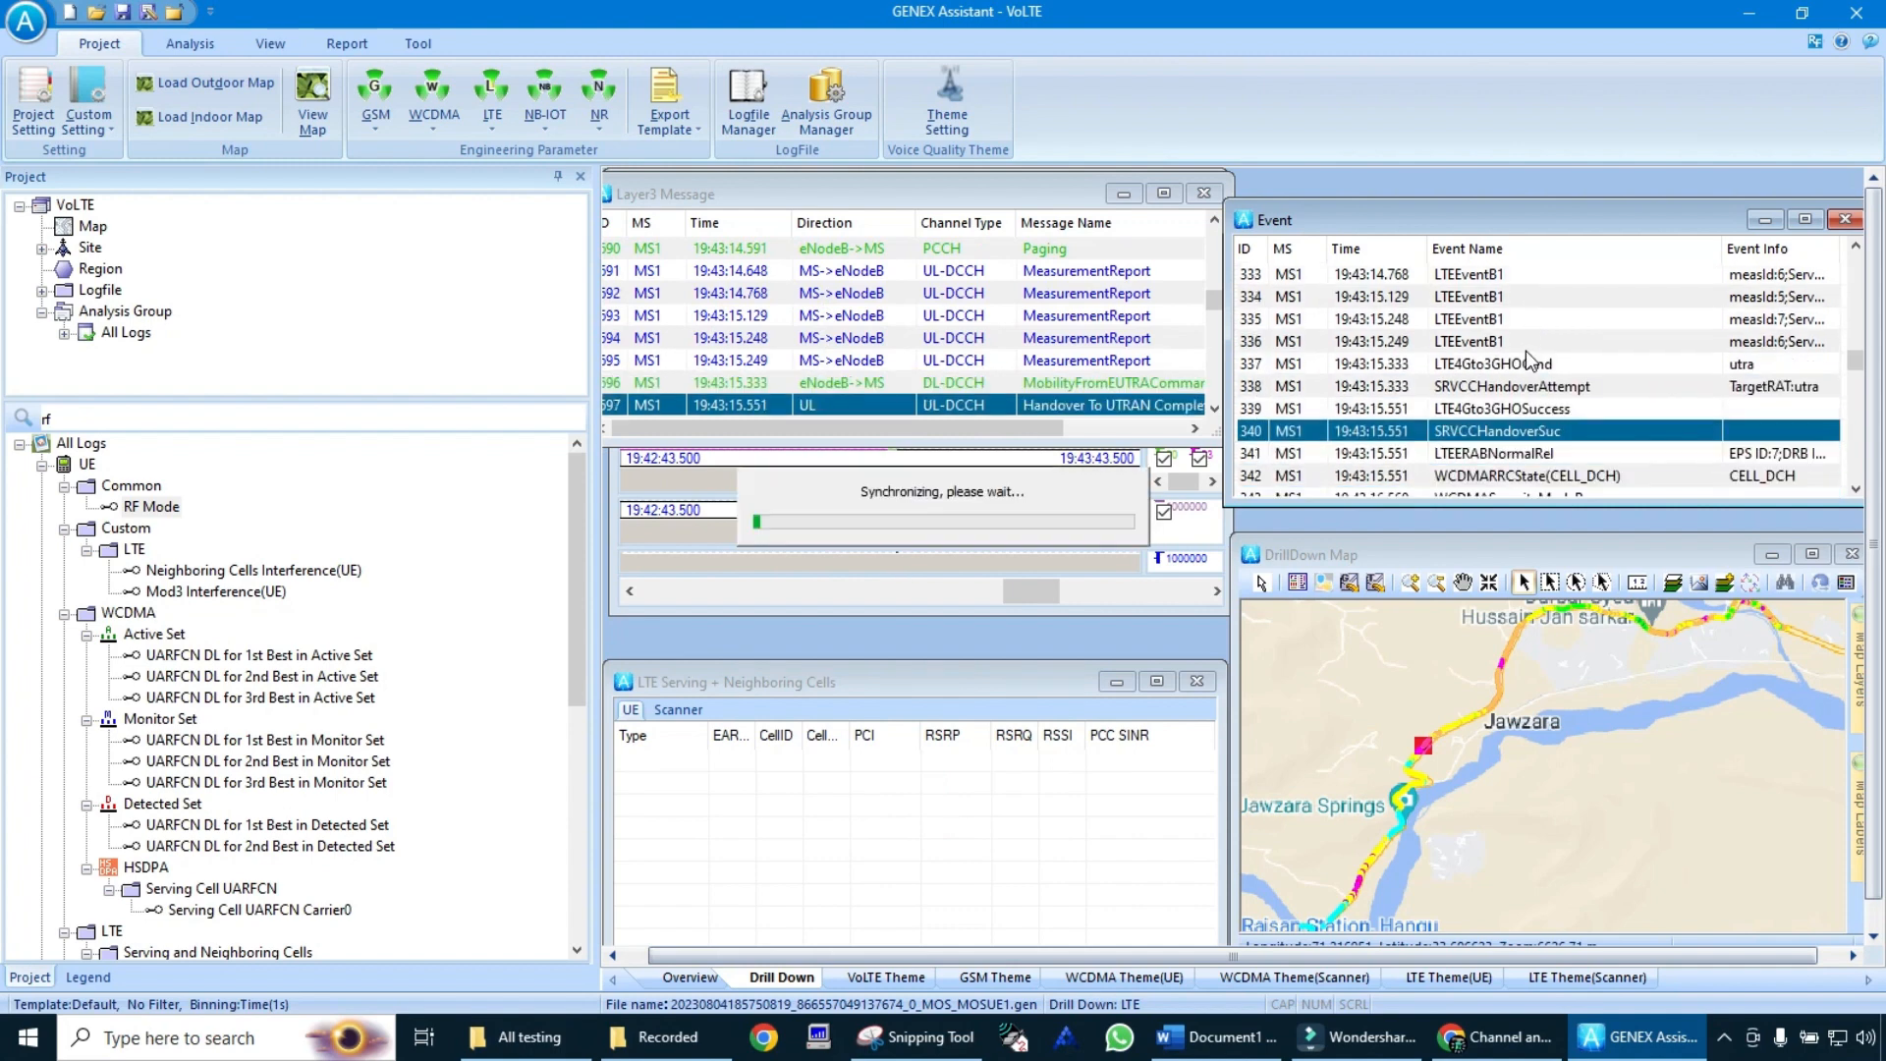
pyautogui.press('Down')
pyautogui.press('Down')
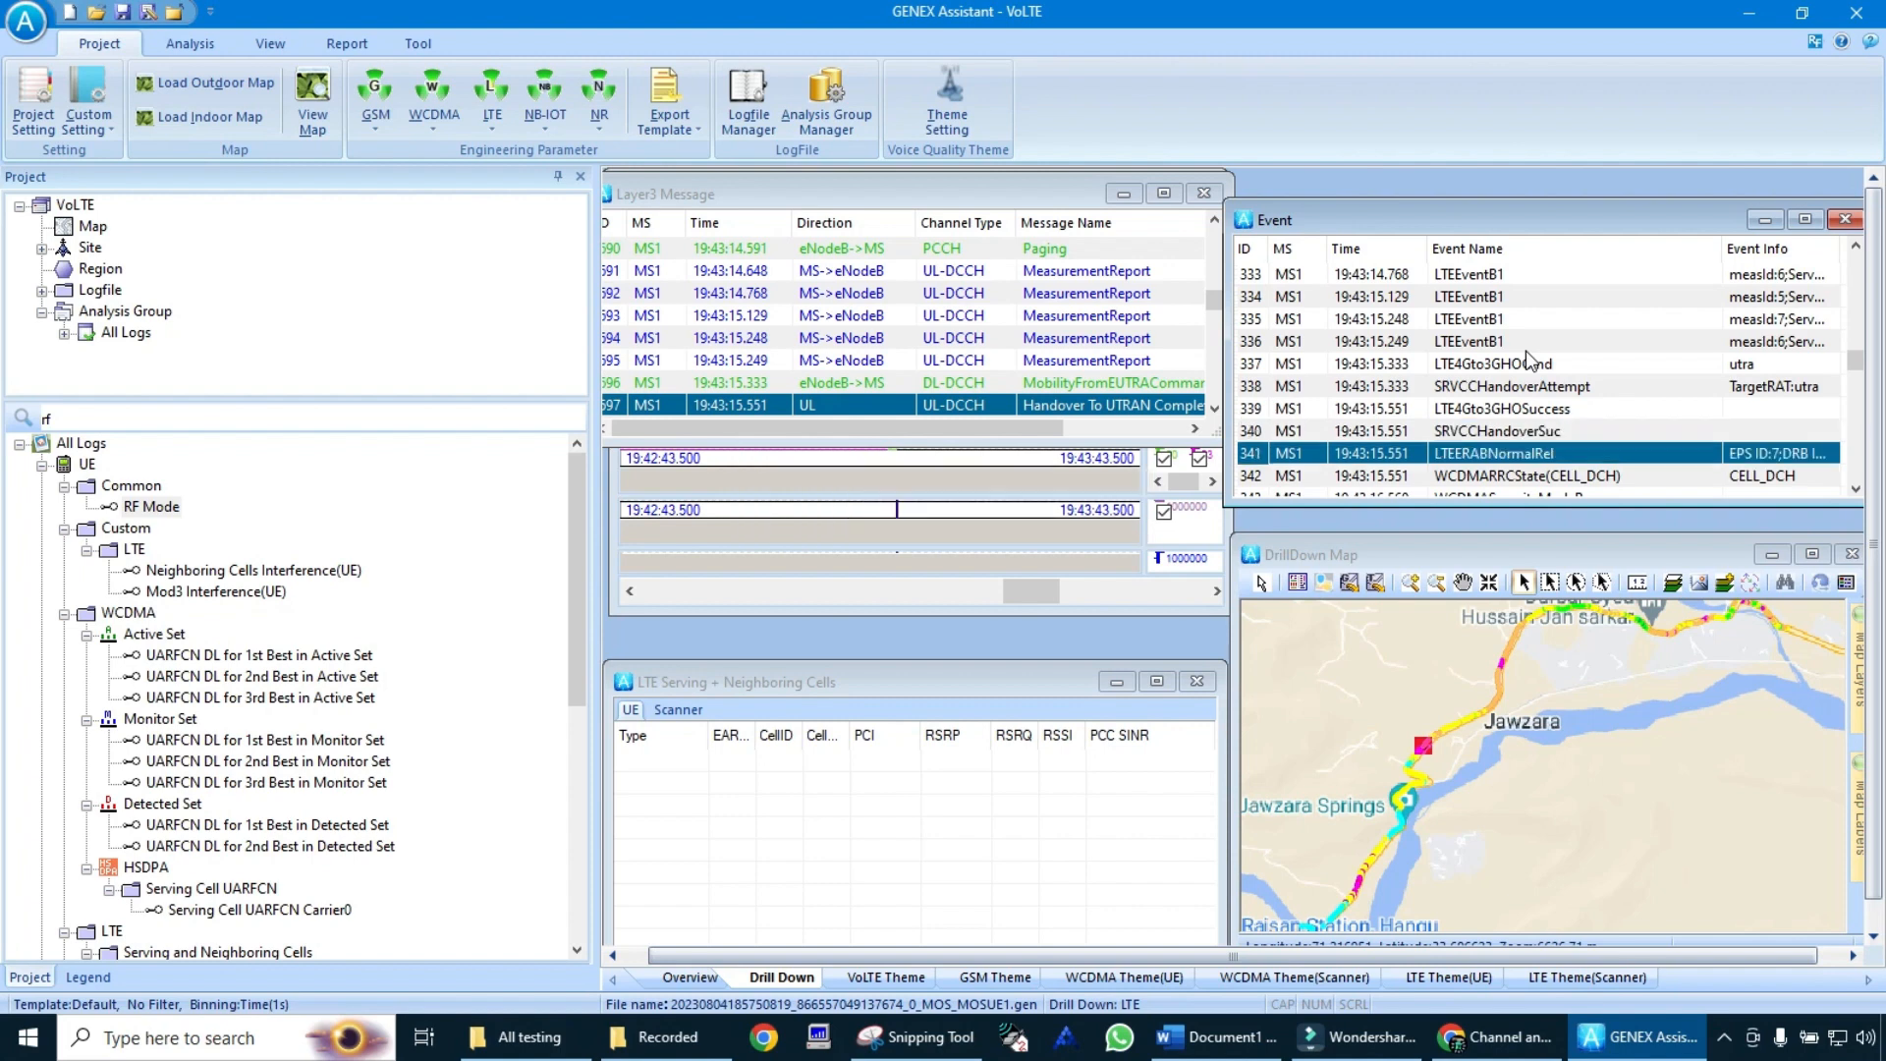
pyautogui.press('Down')
pyautogui.press('Down')
pyautogui.press('Down')
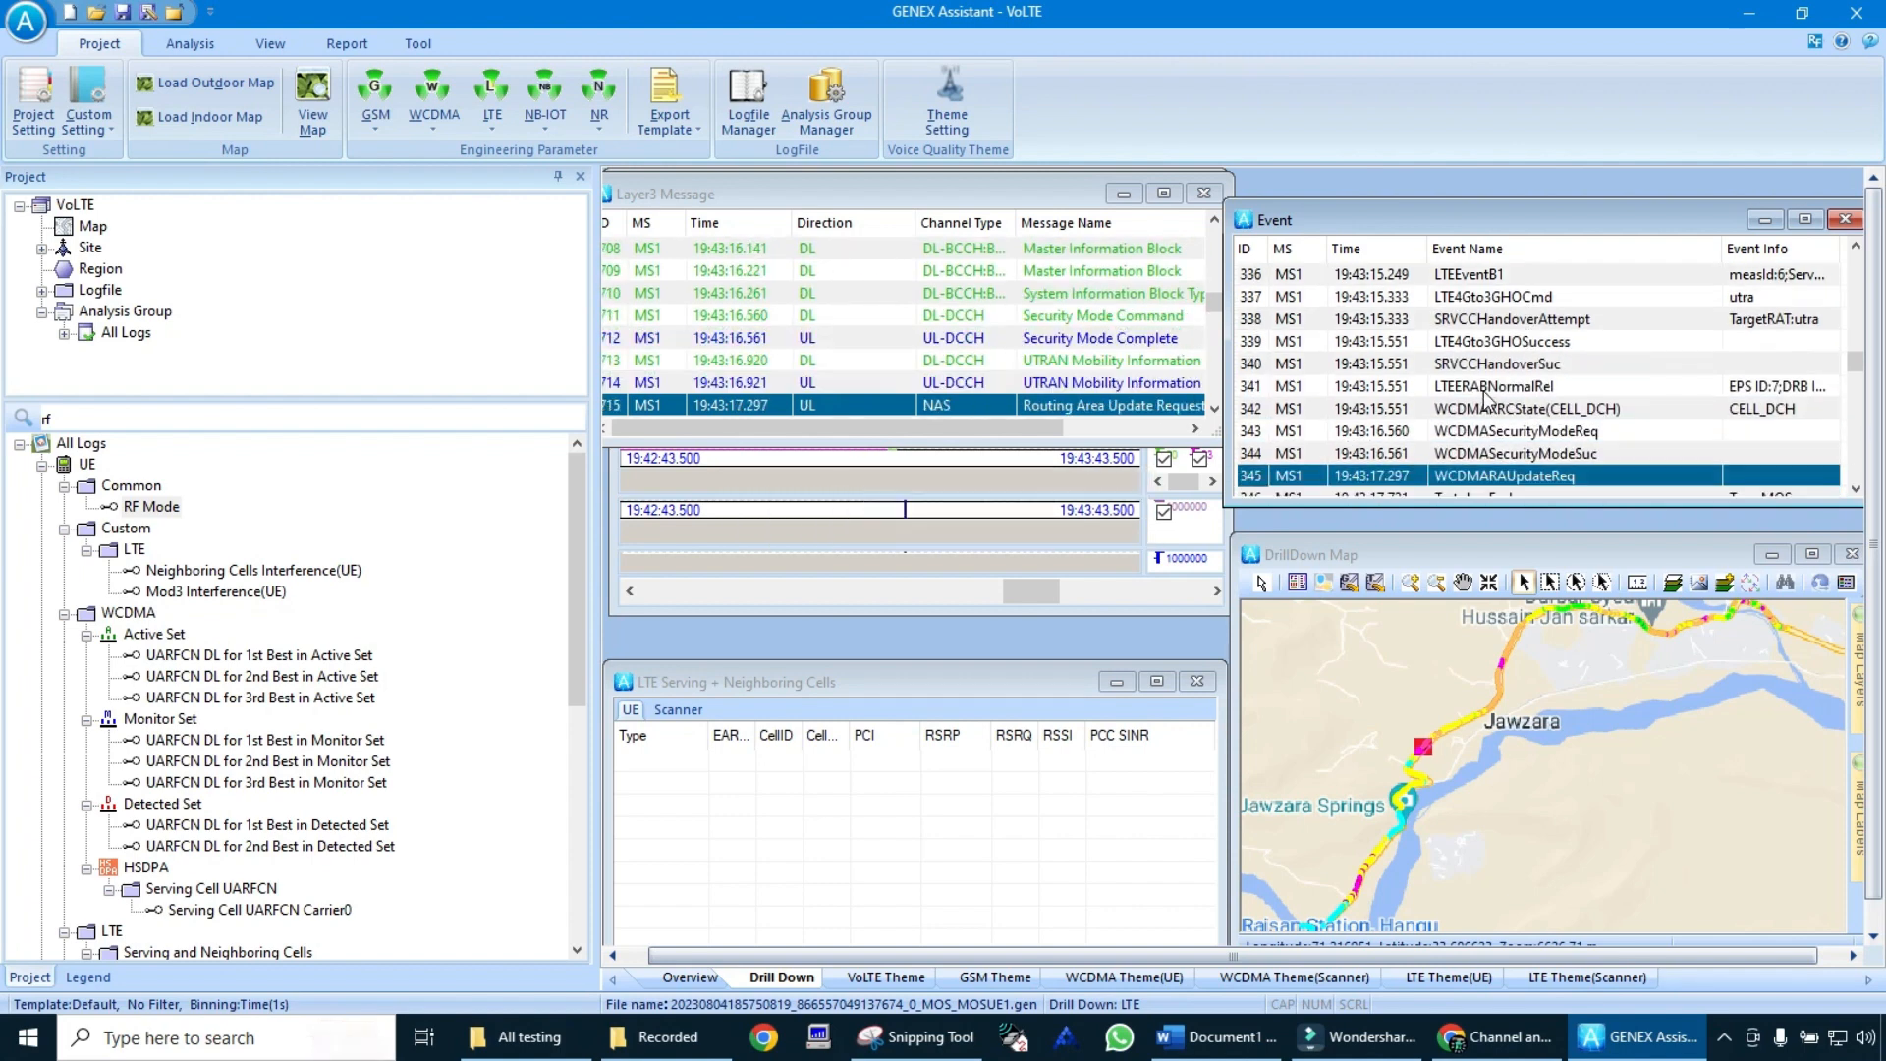
# - Return the Event list to LTEEventA1 at 19:42:27.278, and bring forward and heighten the GSM/WCDMA/LTE/NR Data Chart window
pyautogui.press('pageup')
pyautogui.press('pageup')
pyautogui.press('pageup')
pyautogui.press('pageup')
pyautogui.press('pageup')
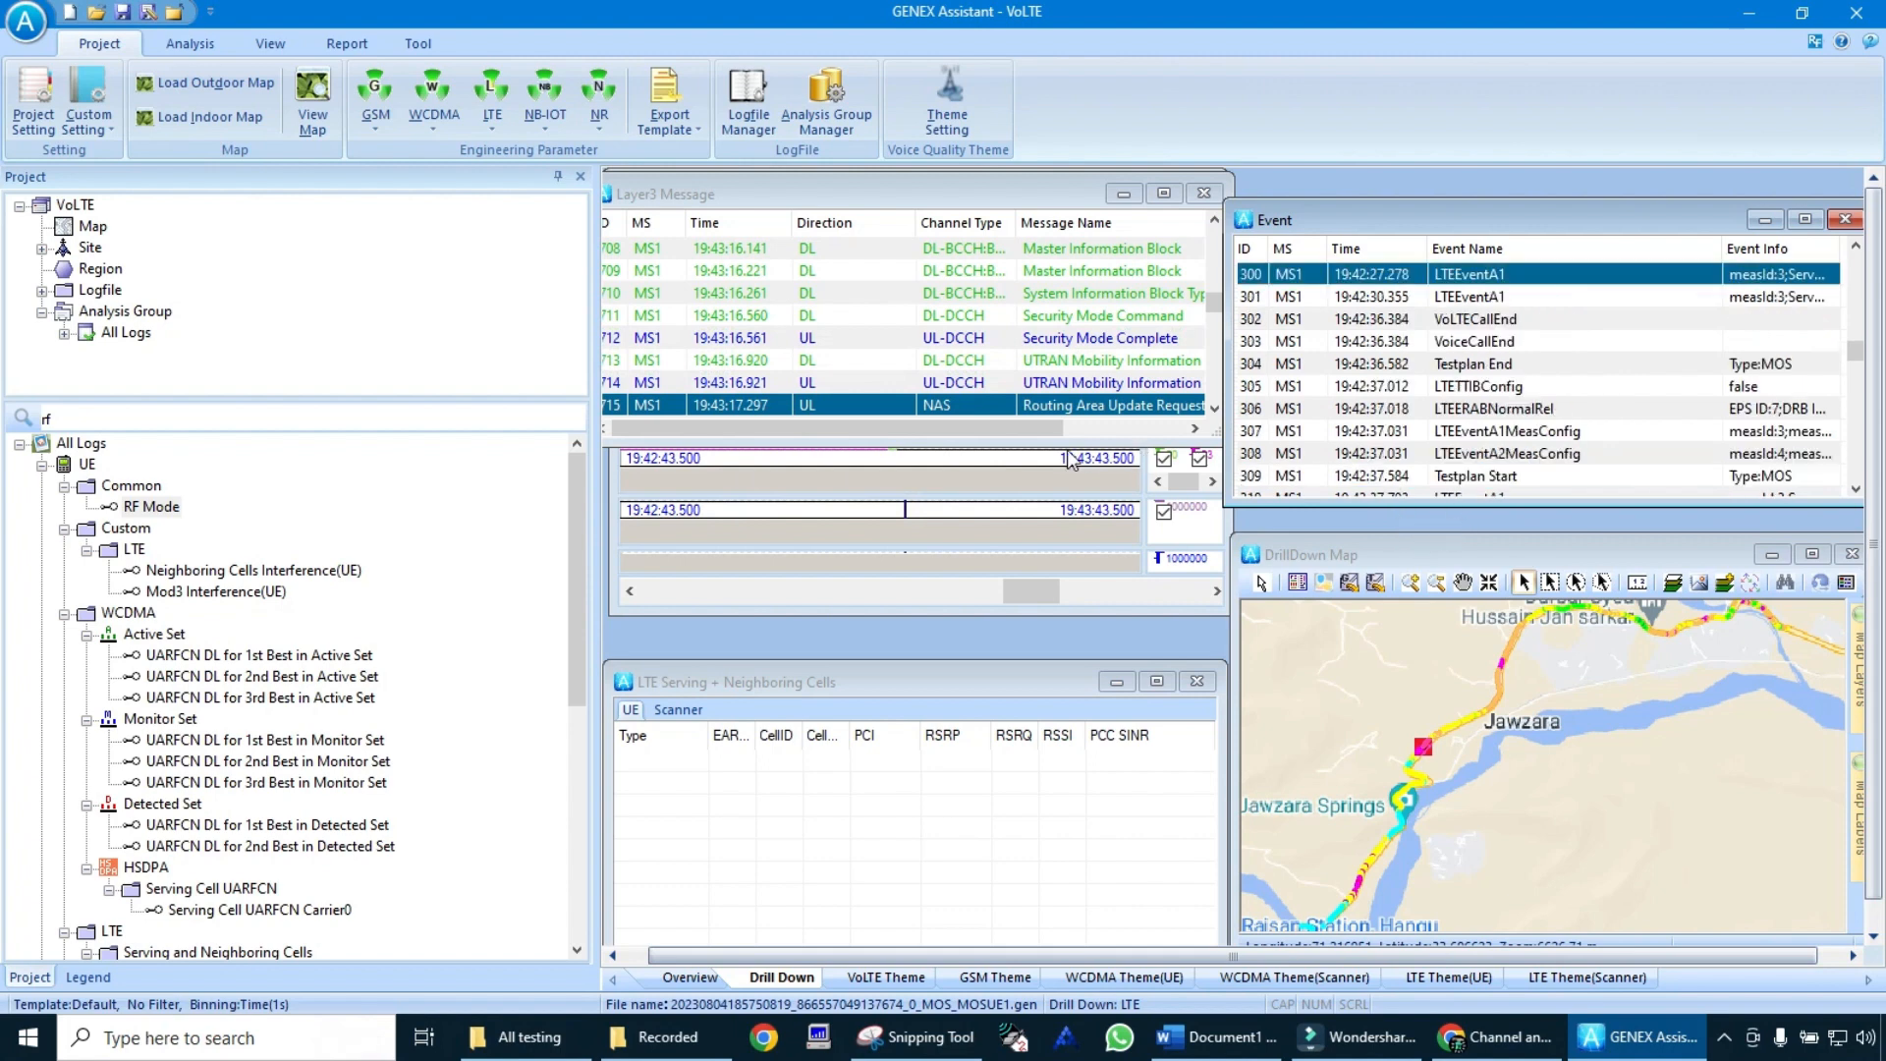
pyautogui.click(1003, 483)
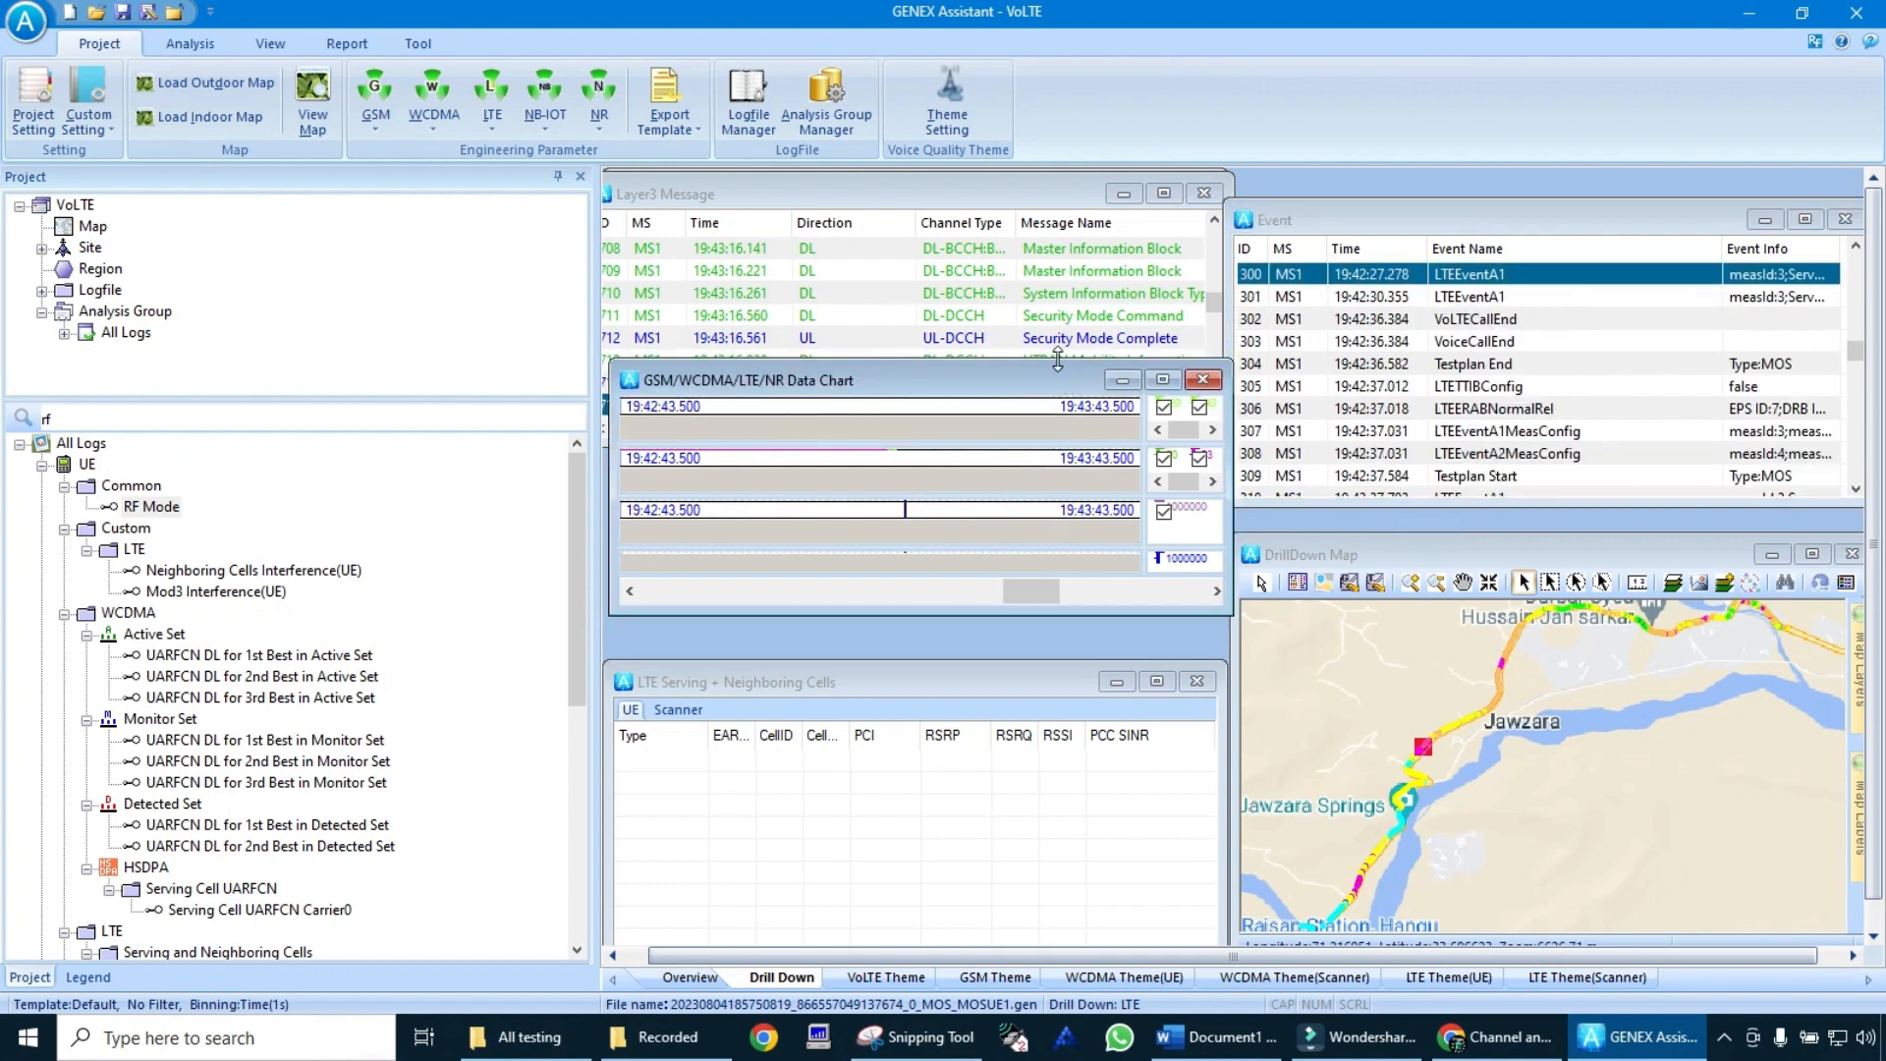
pyautogui.moveTo(1057, 360); pyautogui.dragTo(1035, 222)
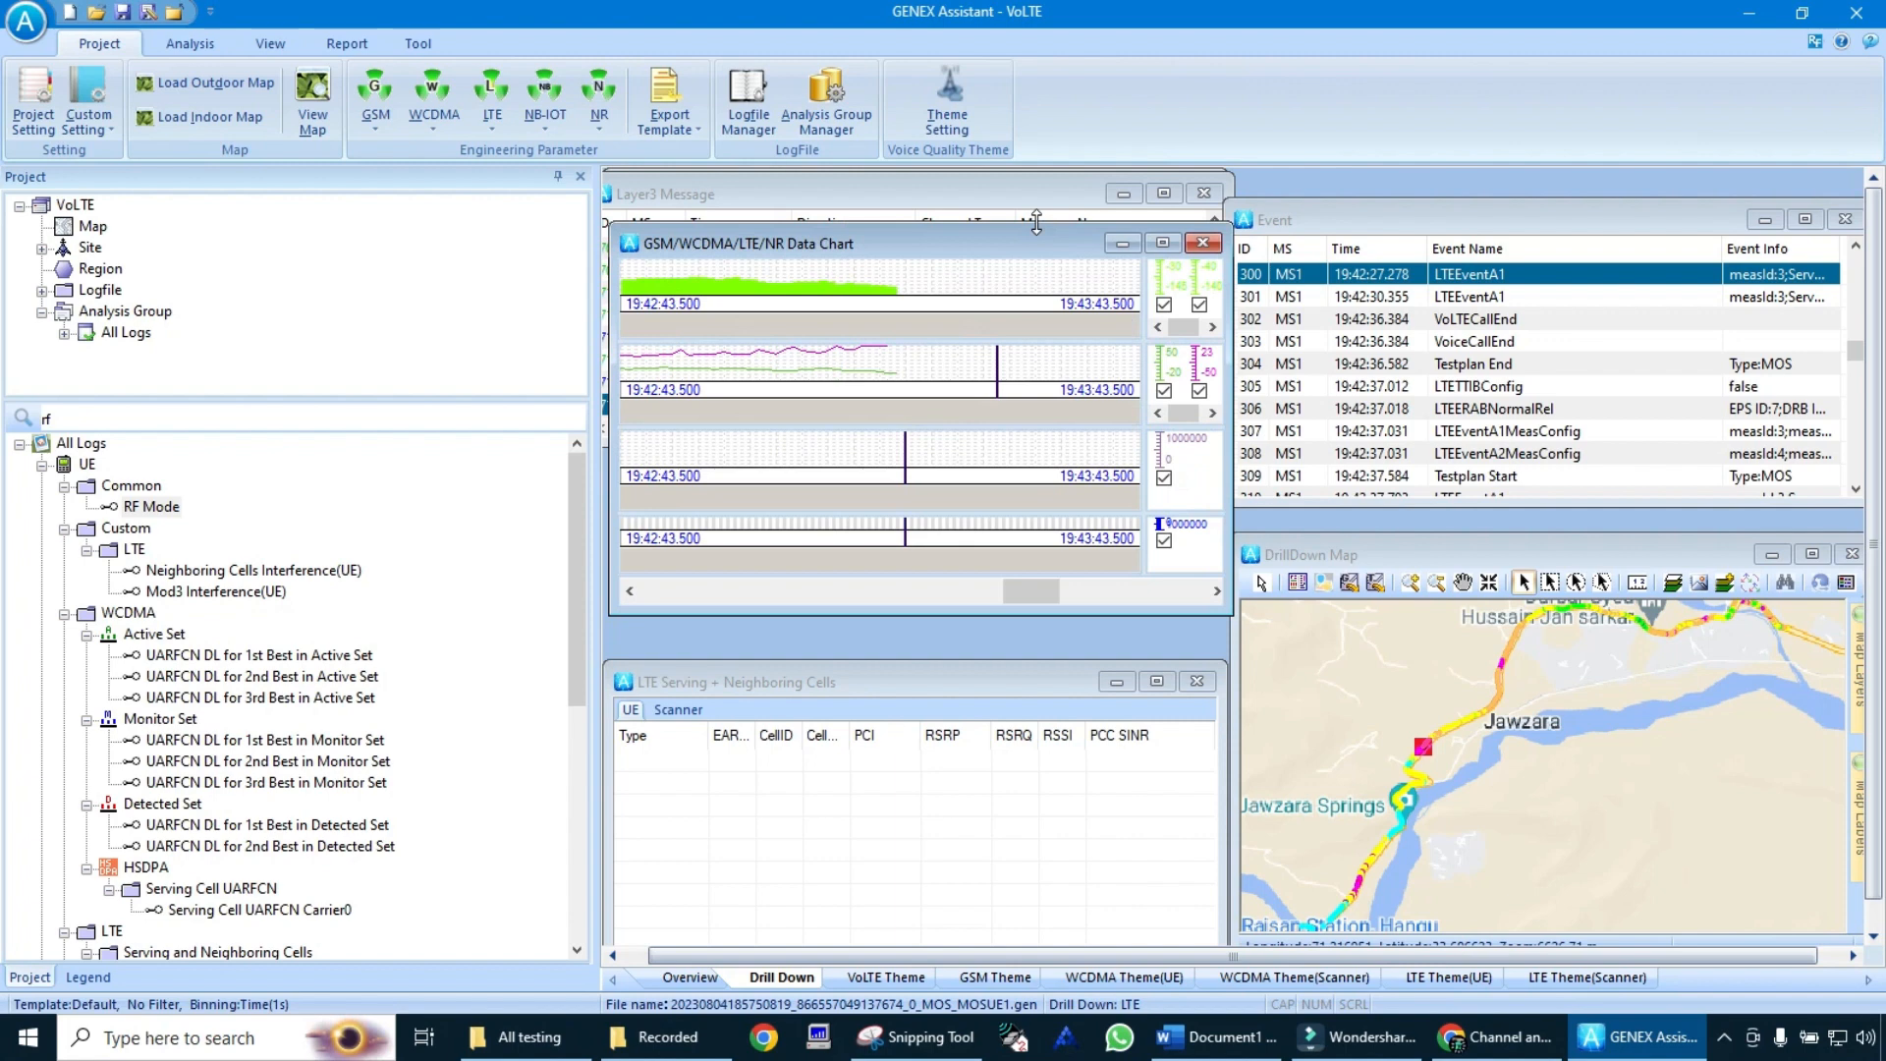
# - Review the later WCDMA events up to WCDMARRCState(CELL_DCH) at 19:43:26.062 against the data chart, and minimize the GENEX Assistant window
pyautogui.click(1512, 343)
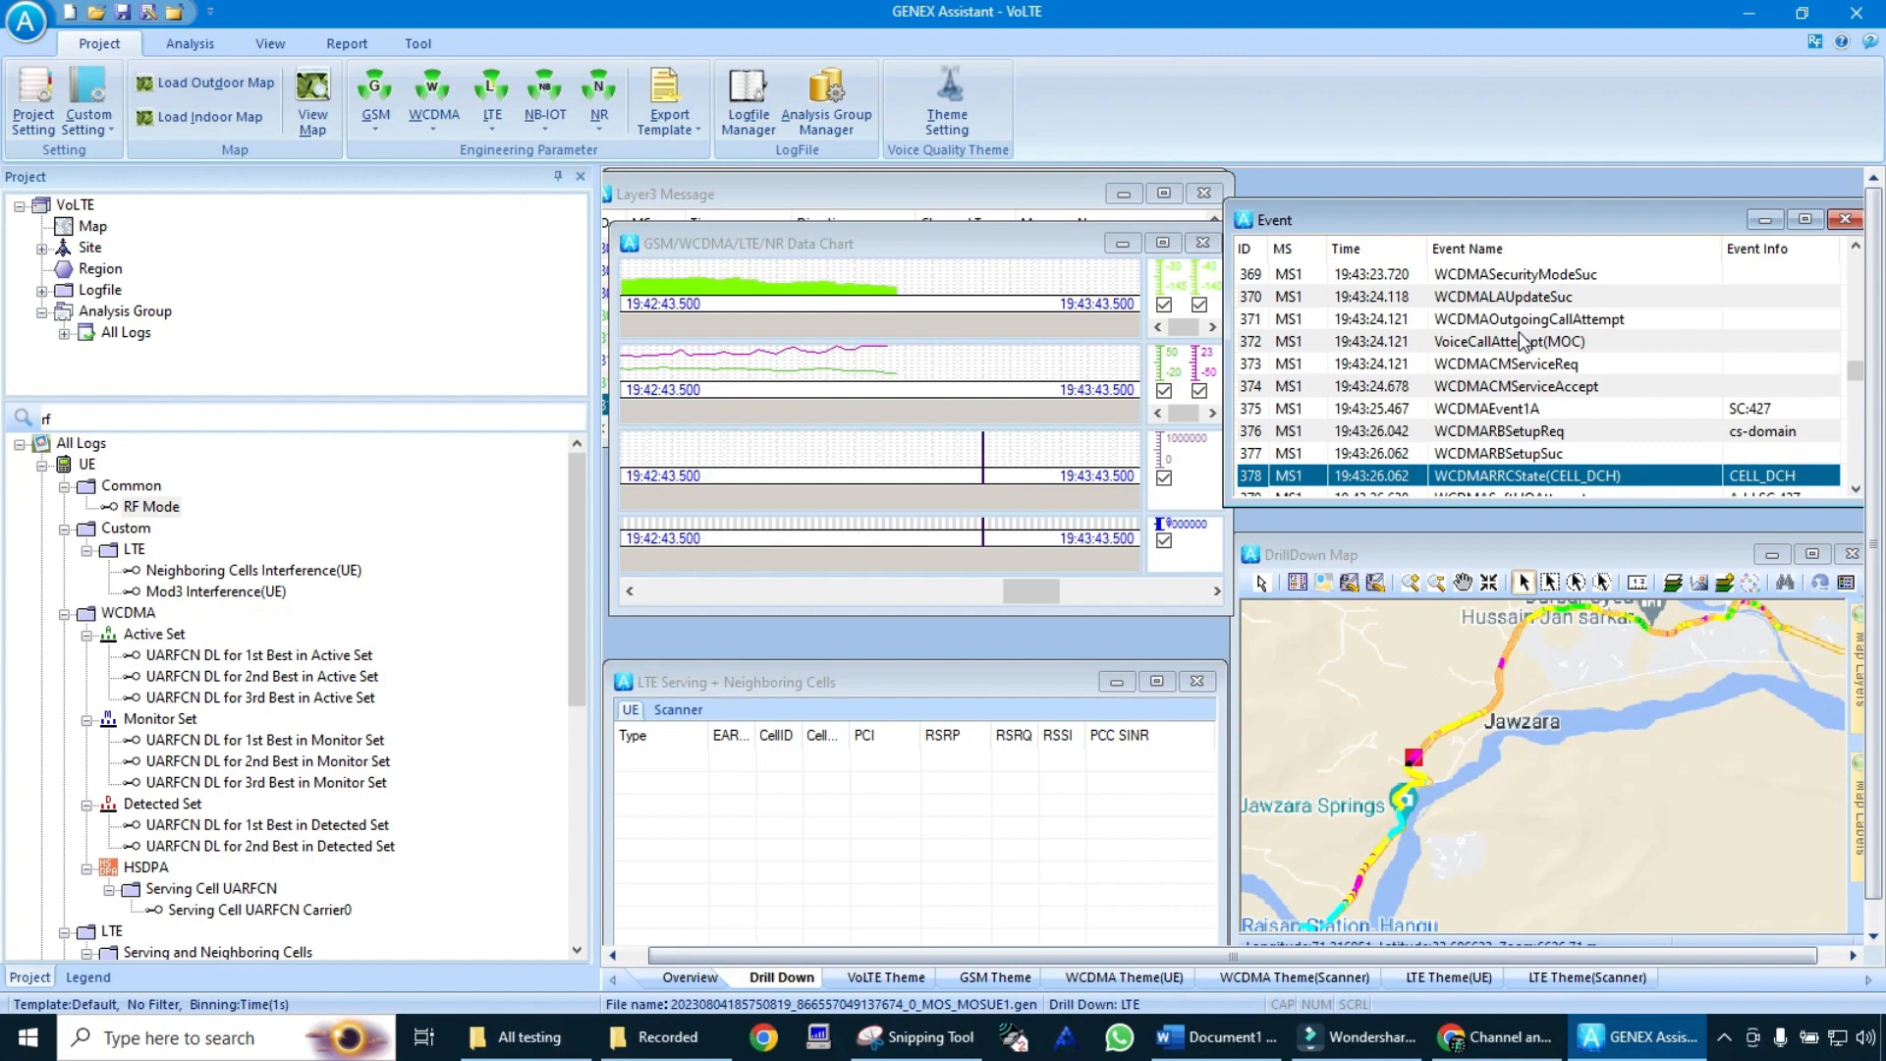
pyautogui.click(1749, 12)
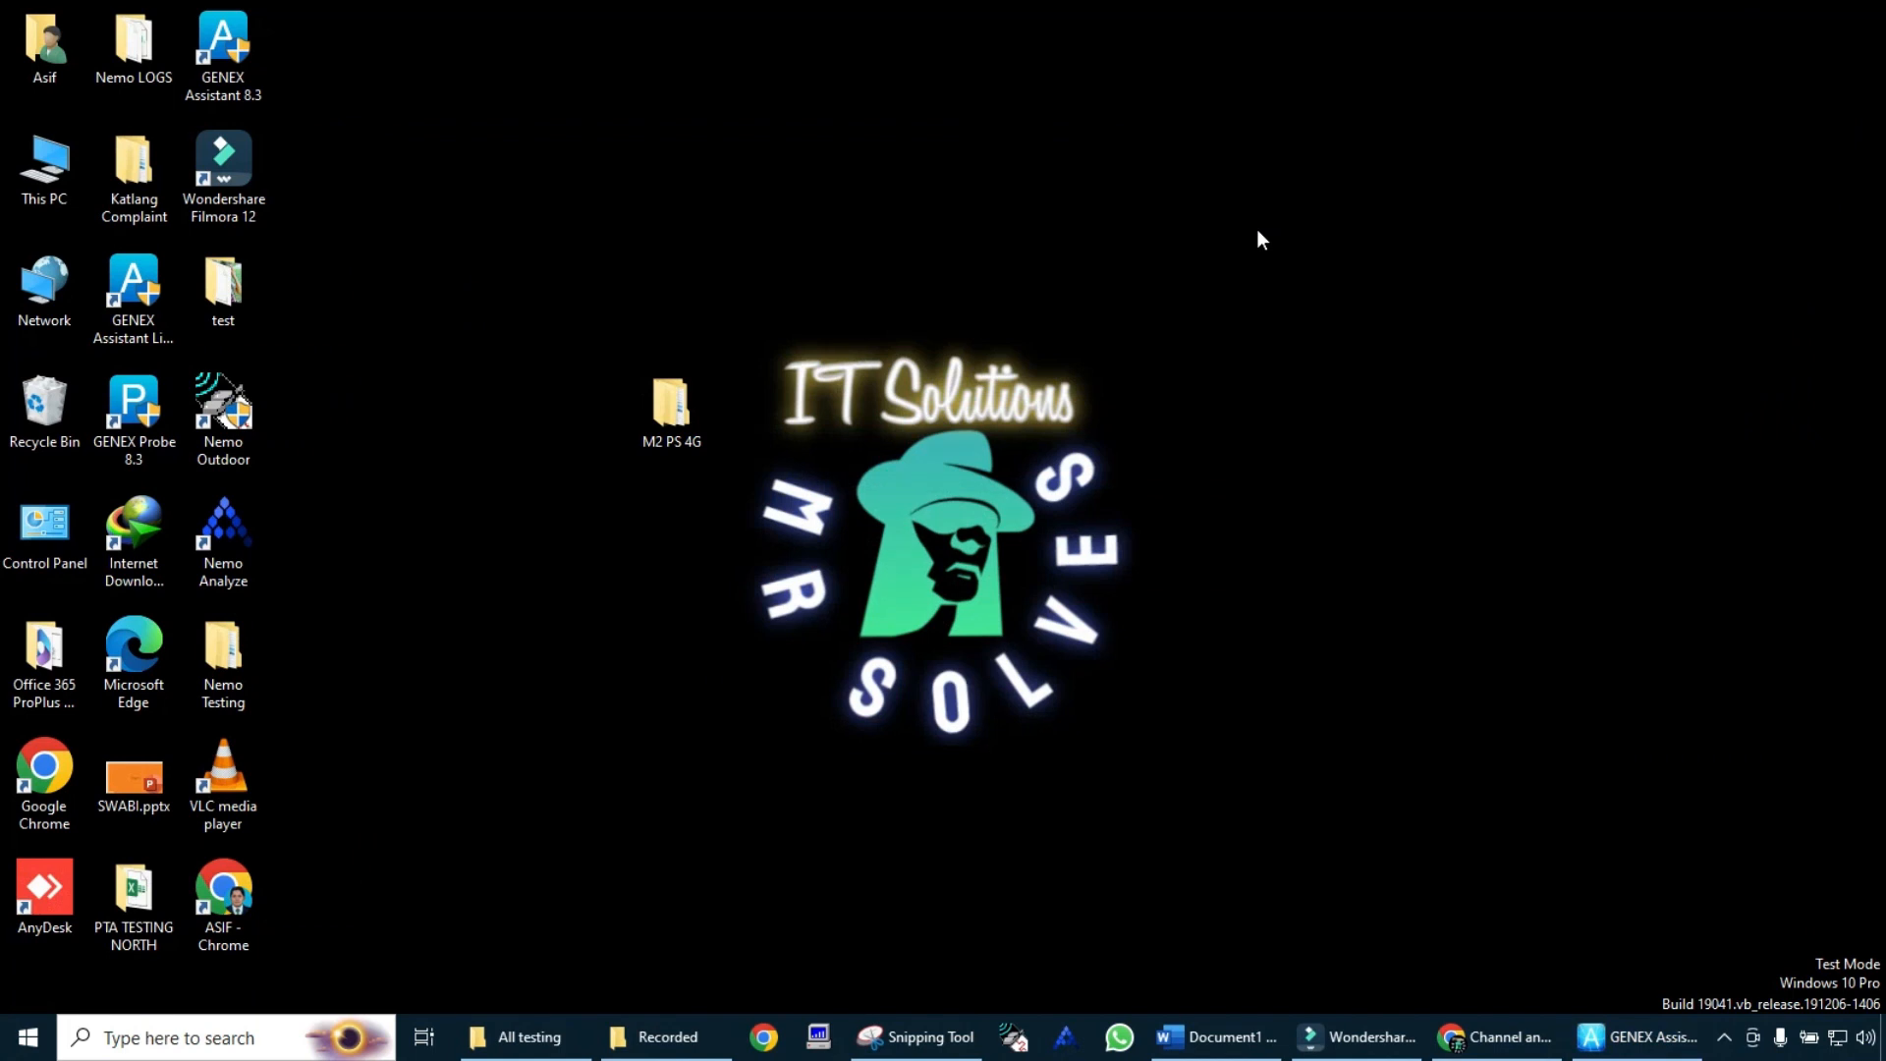